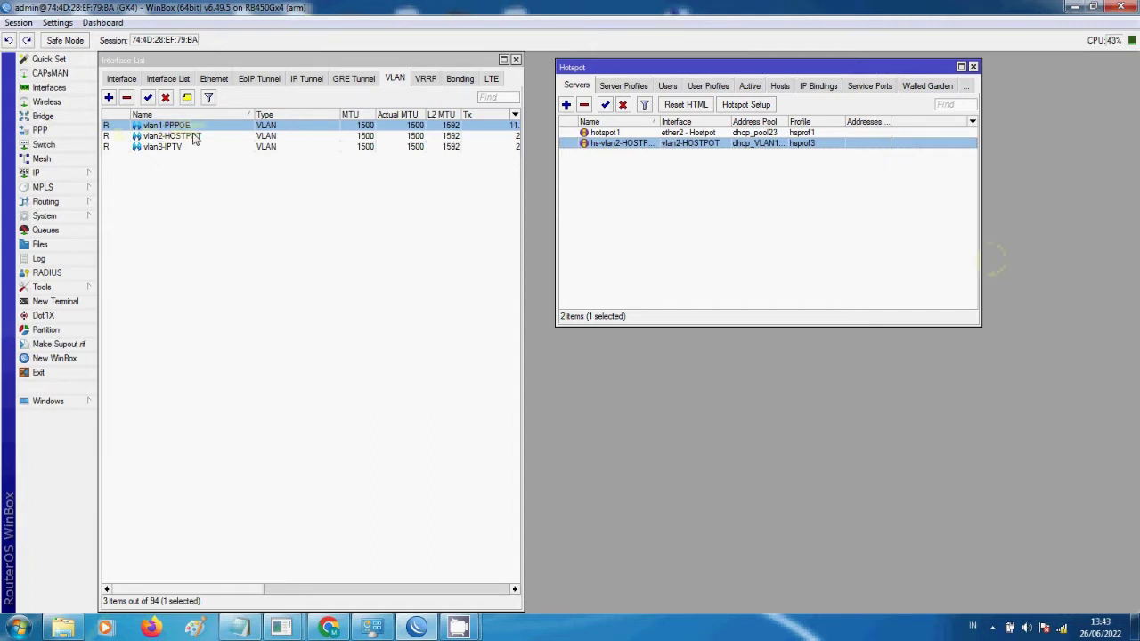
# - Open the vlan1-PPPOE VLAN interface properties, which show VLAN ID 143 on ether3 - GV
pyautogui.click(195, 138)
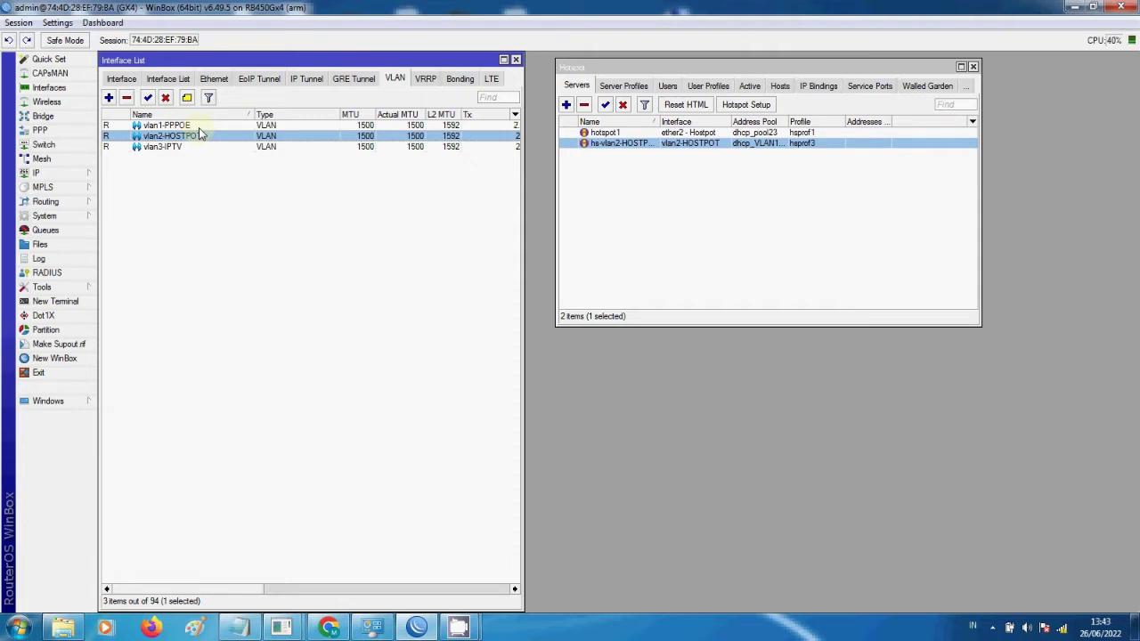
pyautogui.doubleClick(192, 126)
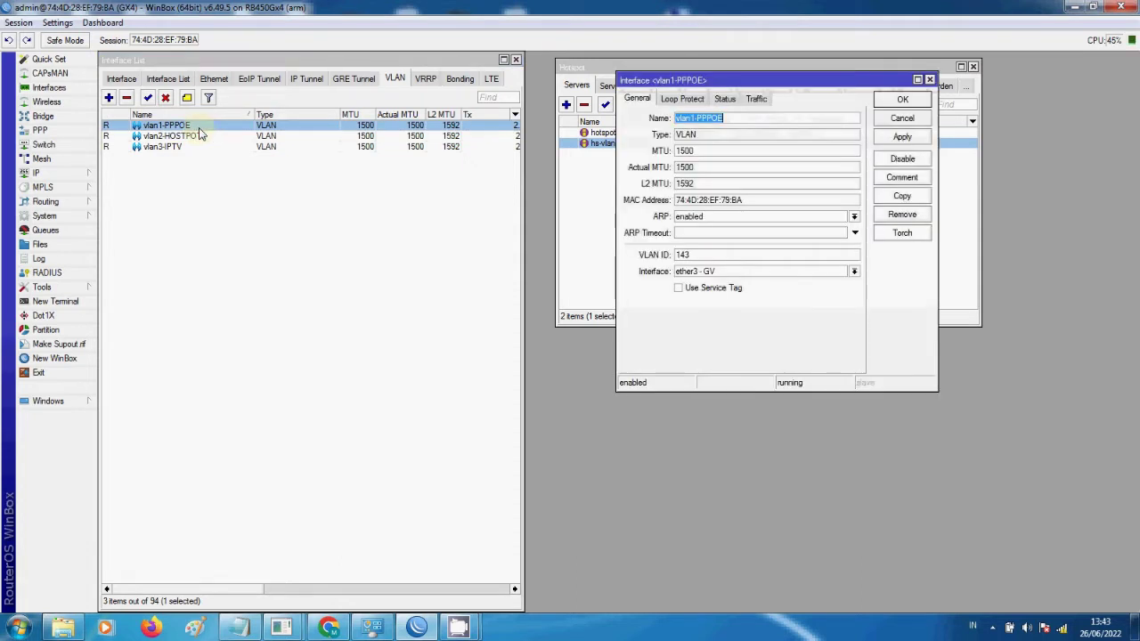
# - Confirm vlan1-PPPOE keeps VLAN ID 143 on parent ether3 - GV and close its settings
pyautogui.moveTo(800, 75); pyautogui.dragTo(423, 164)
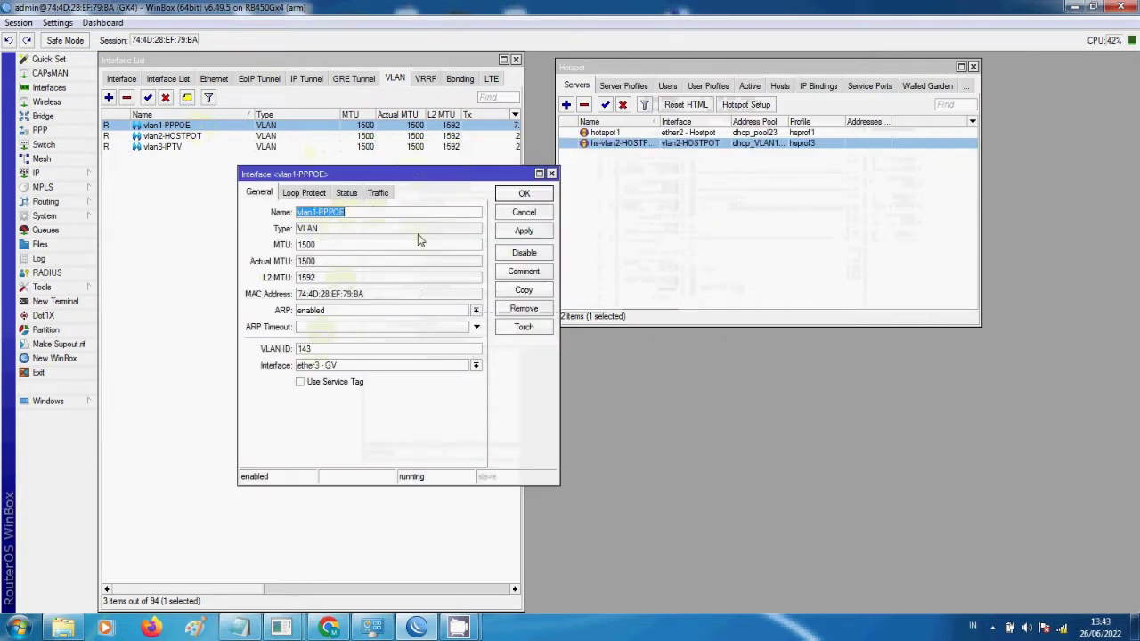
pyautogui.click(388, 214)
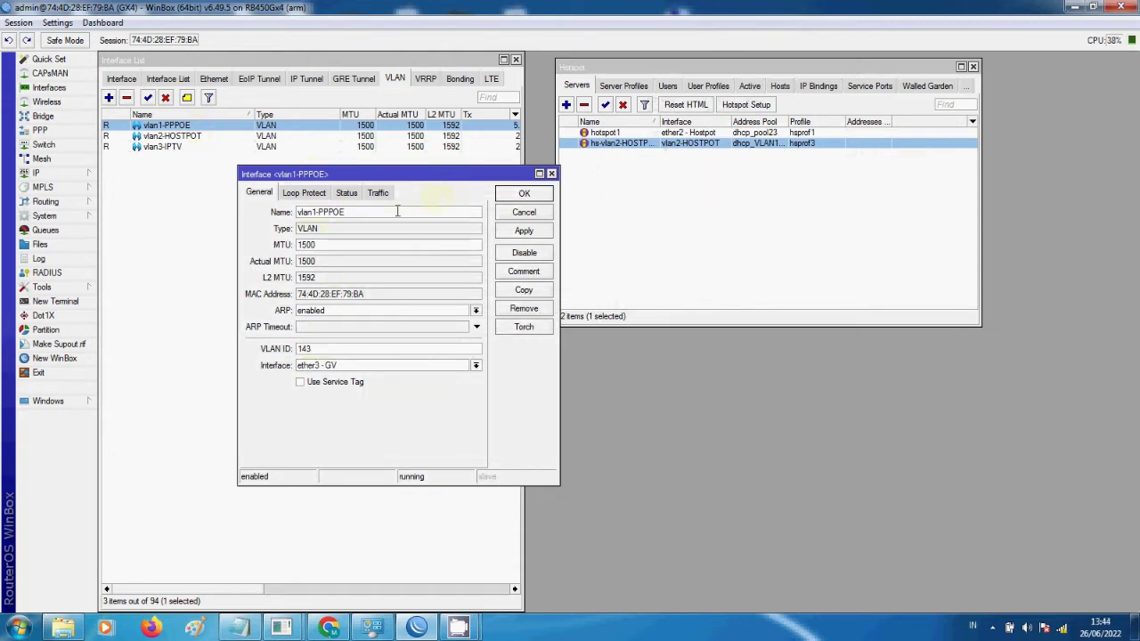
pyautogui.click(334, 367)
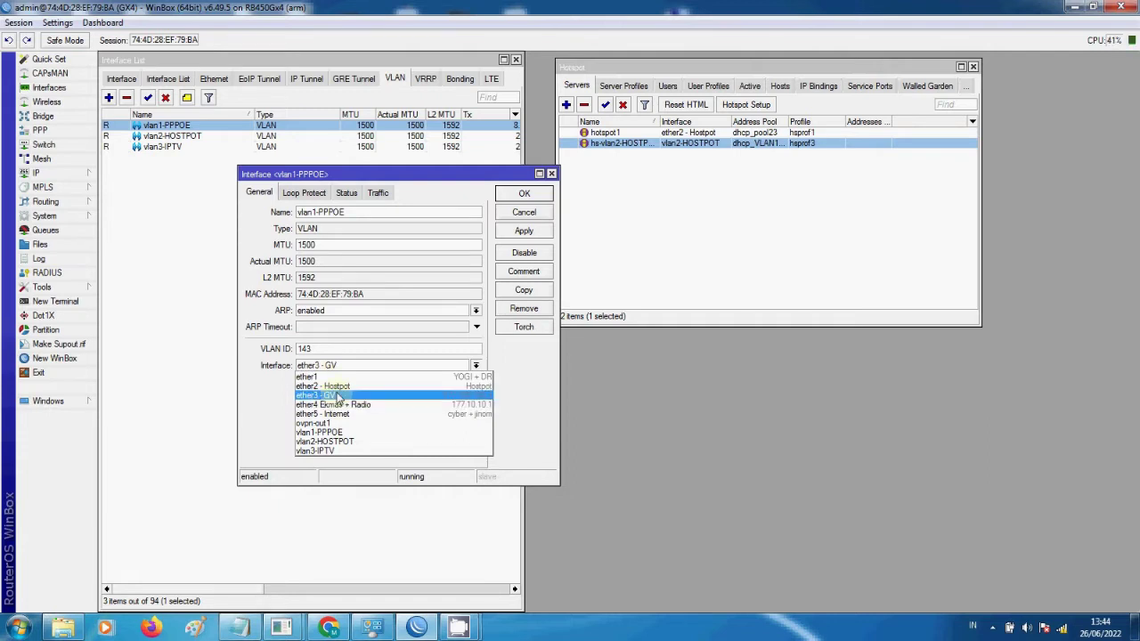
pyautogui.click(339, 396)
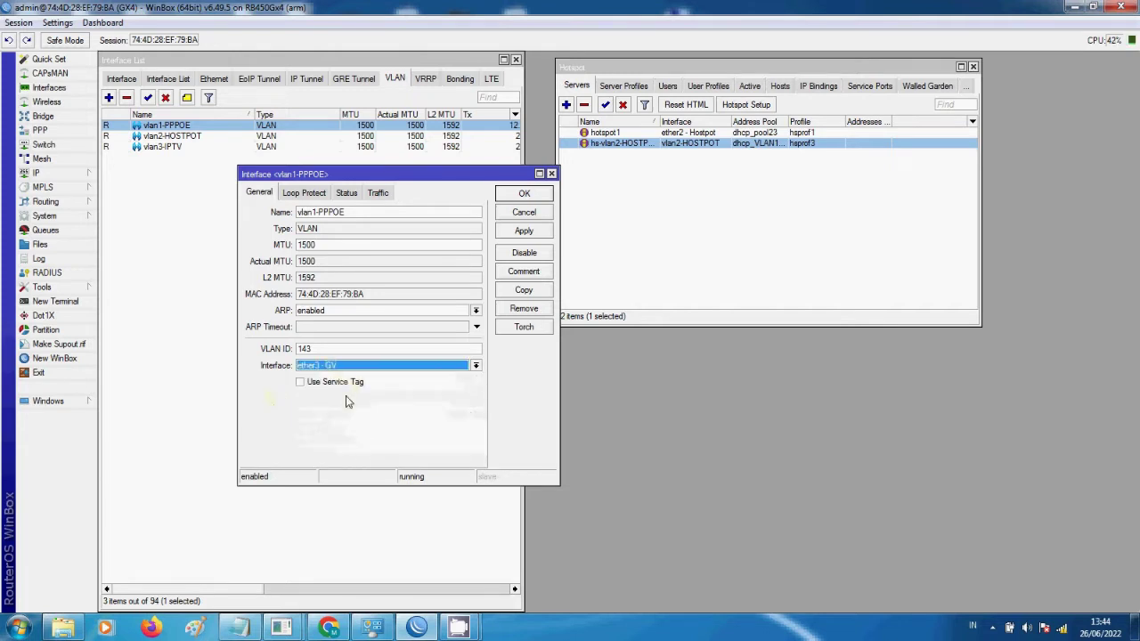
pyautogui.click(372, 352)
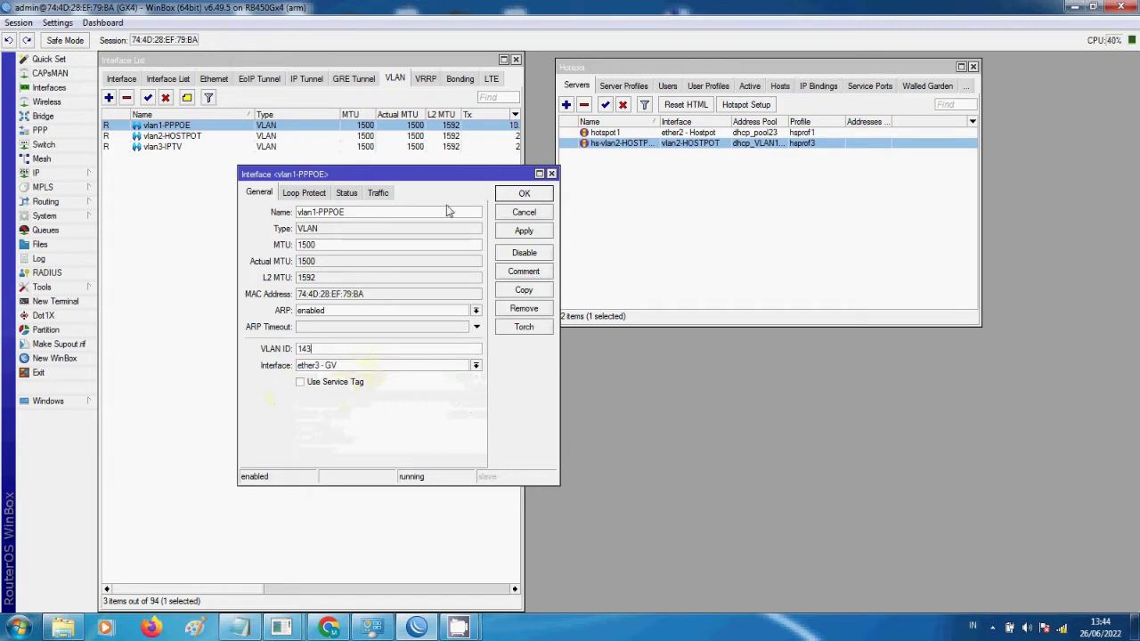
pyautogui.click(326, 348)
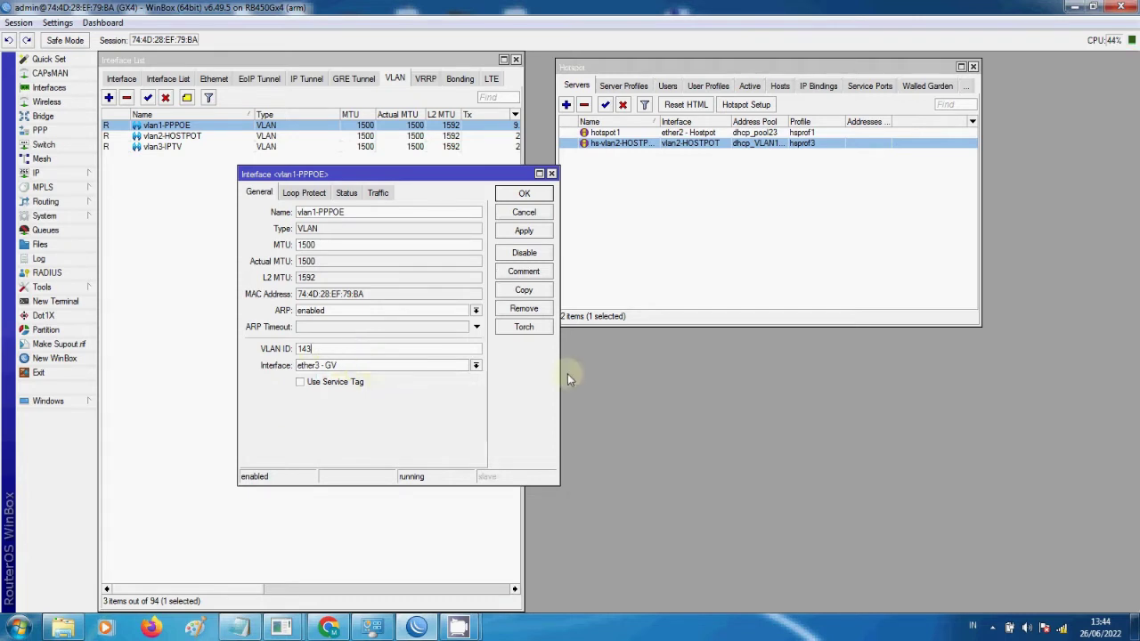
pyautogui.click(545, 193)
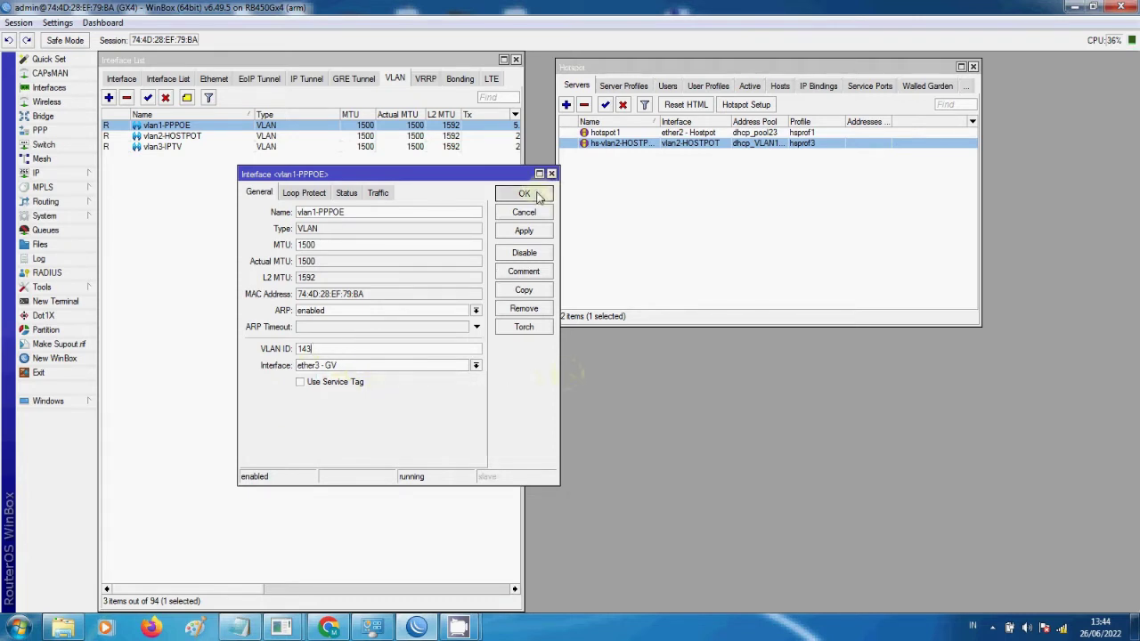
# - Check that vlan2-HOSTPOT uses VLAN ID 145 on ether2 - Hostpot, then close it
pyautogui.click(223, 135)
pyautogui.doubleClick(276, 138)
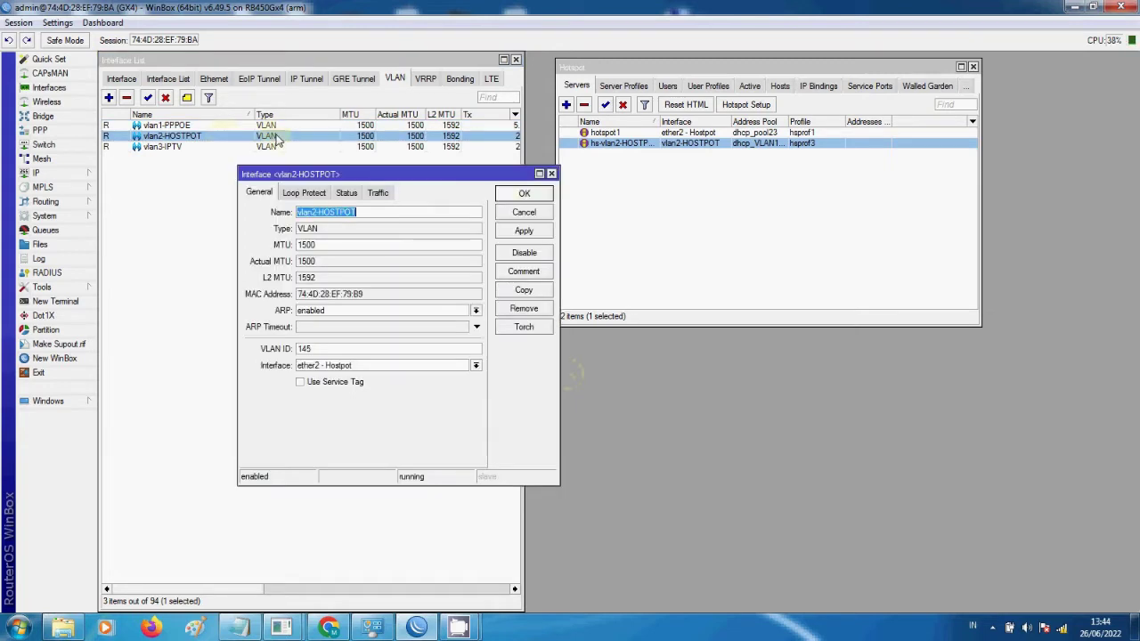
pyautogui.click(318, 349)
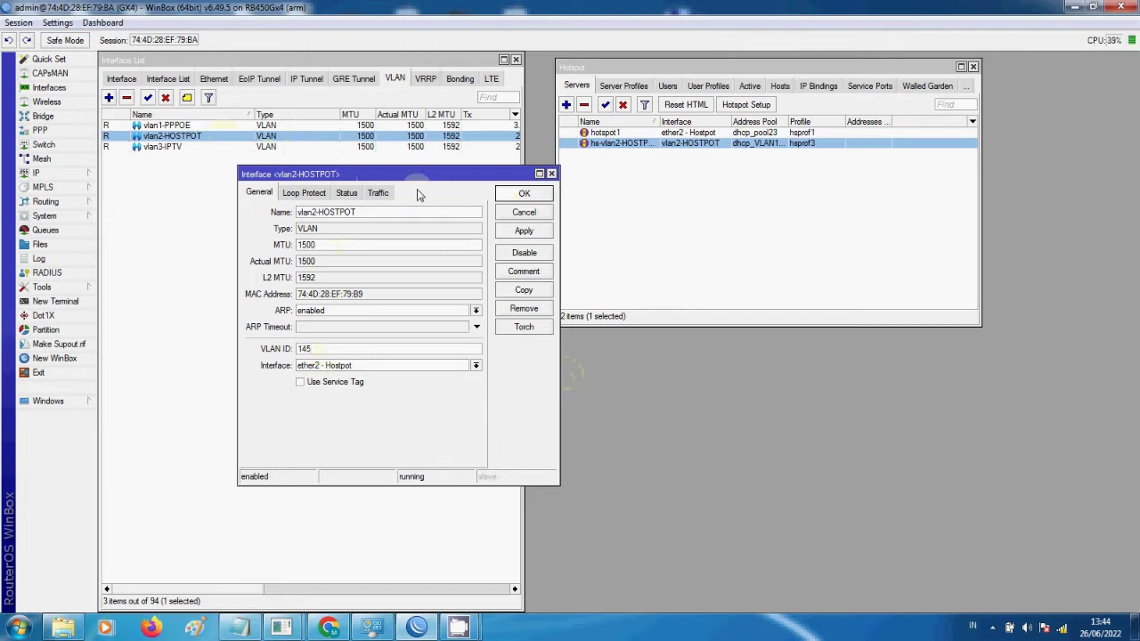
pyautogui.click(534, 196)
pyautogui.click(604, 145)
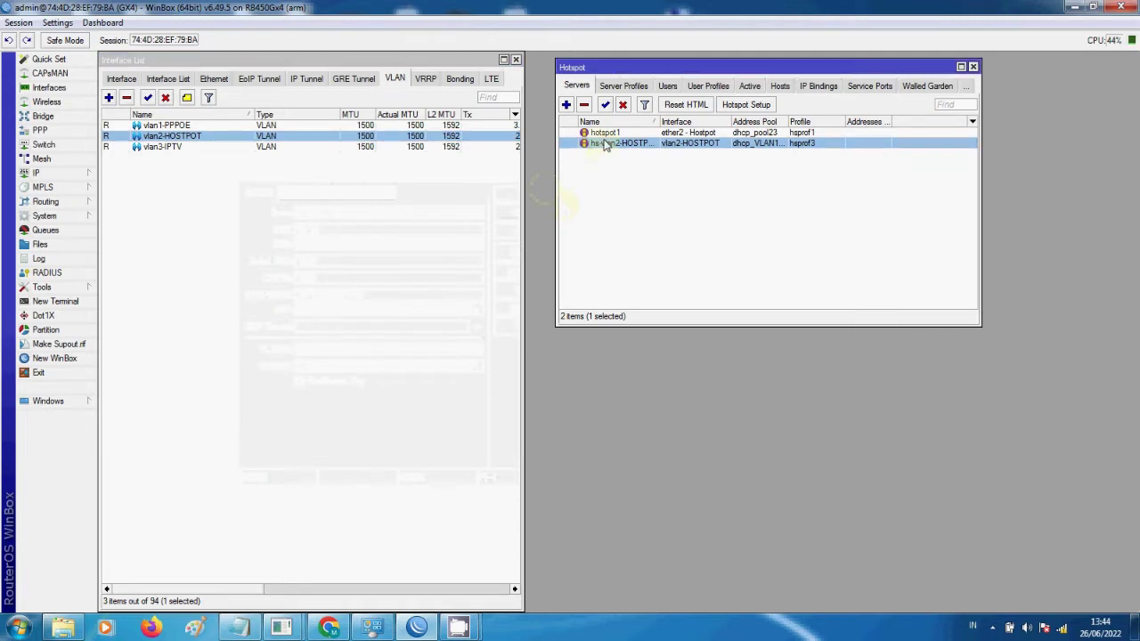
# - Review the hs-vlan2-HOSTPOT server and the tes-VLAN profile (pool dhcp_VLAN145_Hostpot, 1M/1M rate)
pyautogui.doubleClick(625, 145)
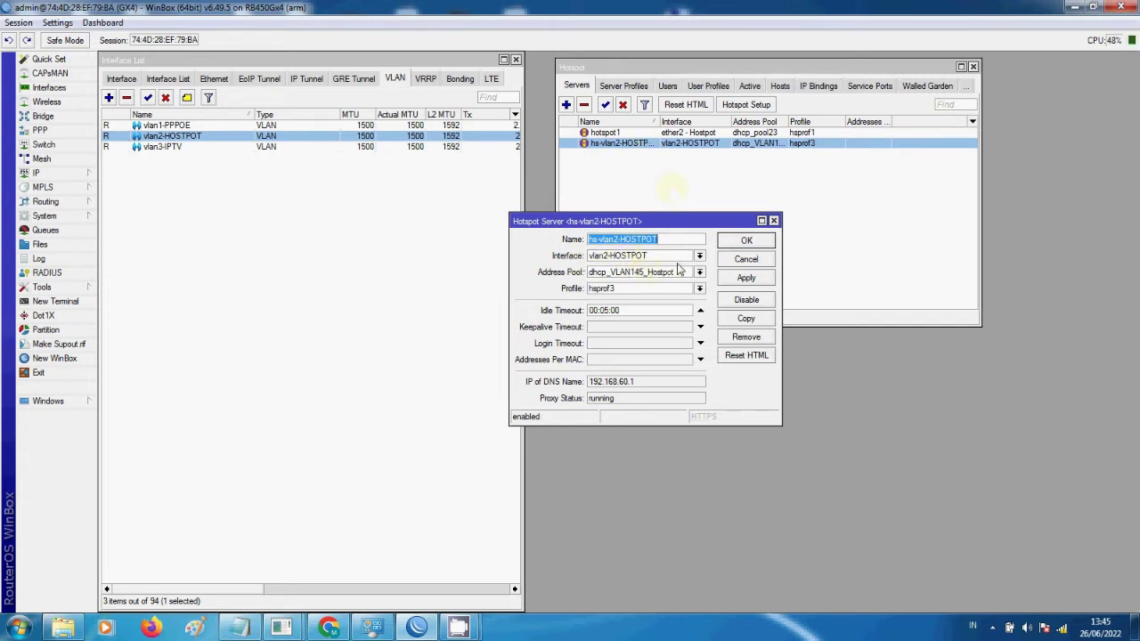
pyautogui.click(747, 242)
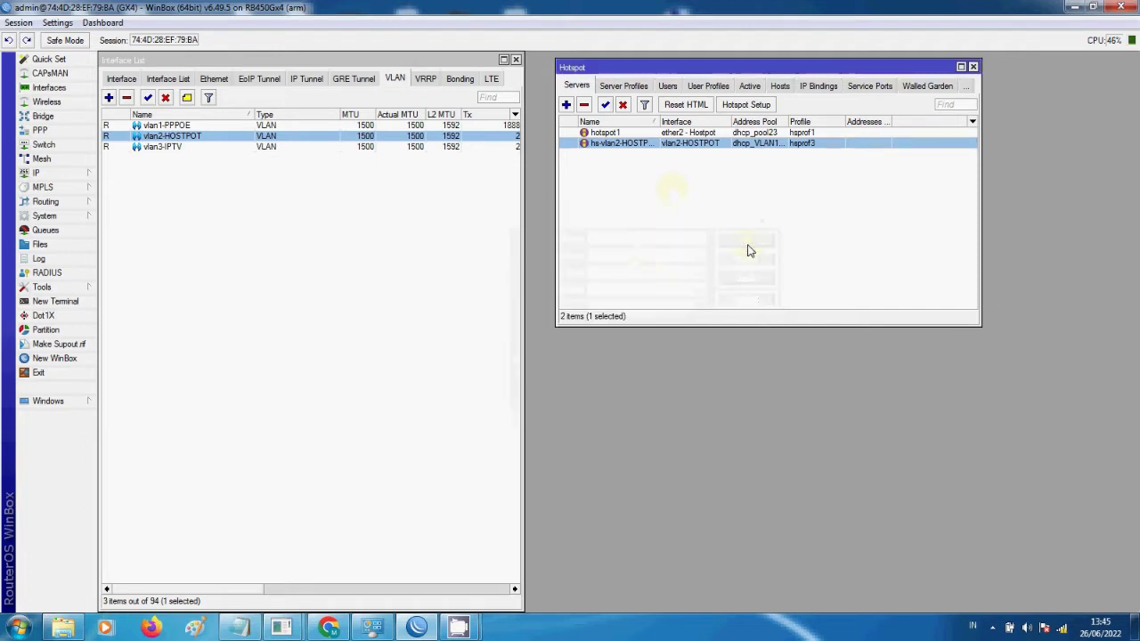
pyautogui.click(708, 86)
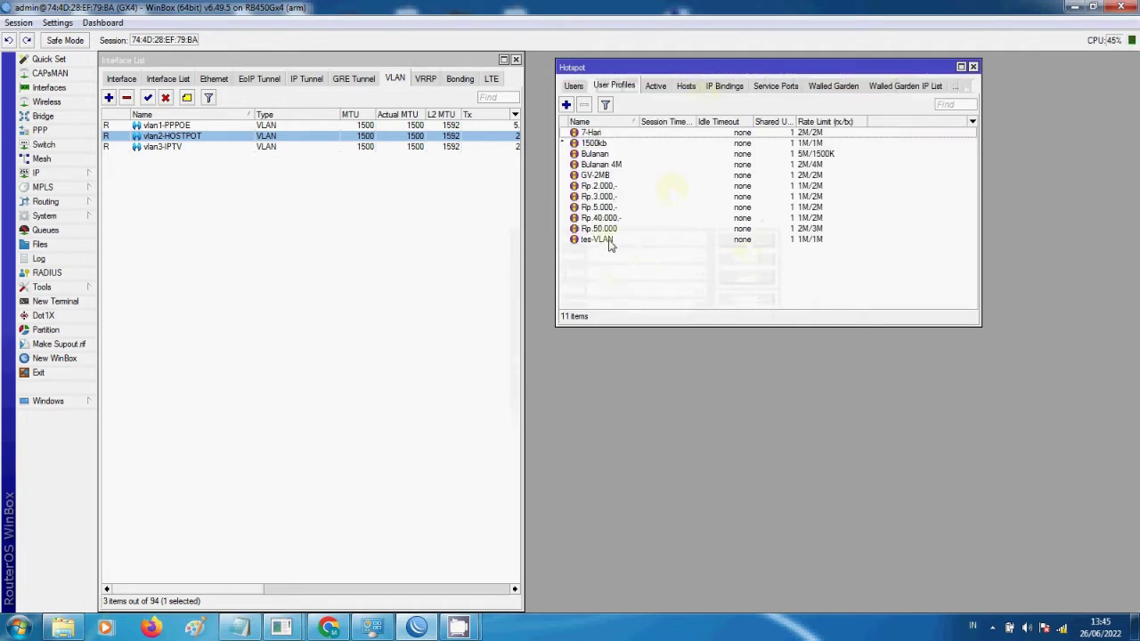
pyautogui.doubleClick(610, 244)
pyautogui.moveTo(496, 146); pyautogui.dragTo(497, 272)
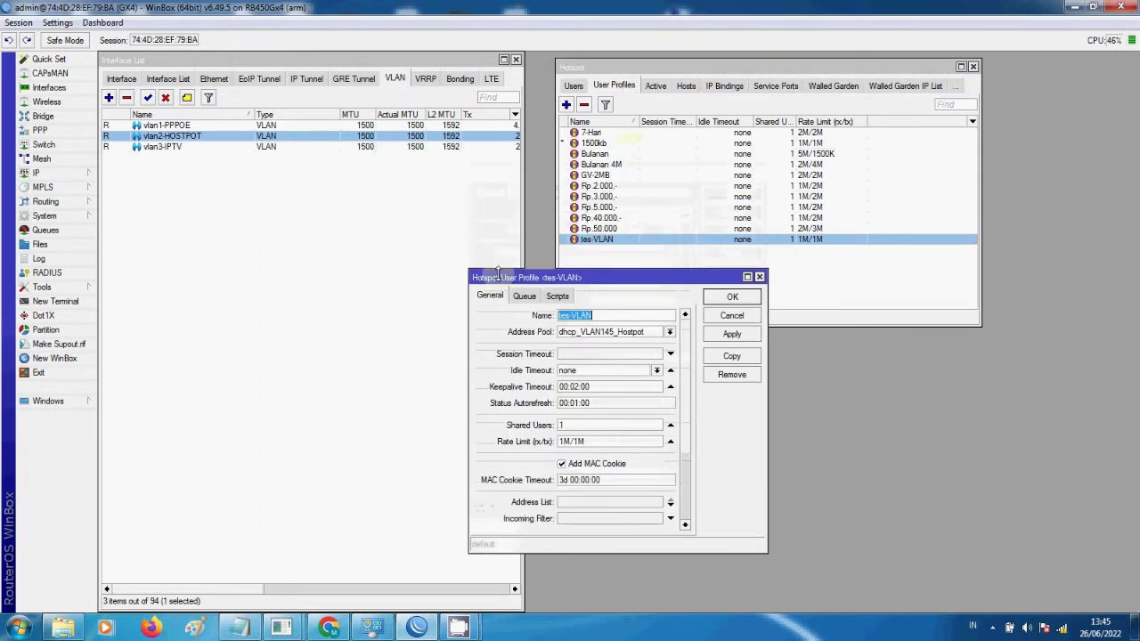
pyautogui.moveTo(620, 279); pyautogui.dragTo(536, 289)
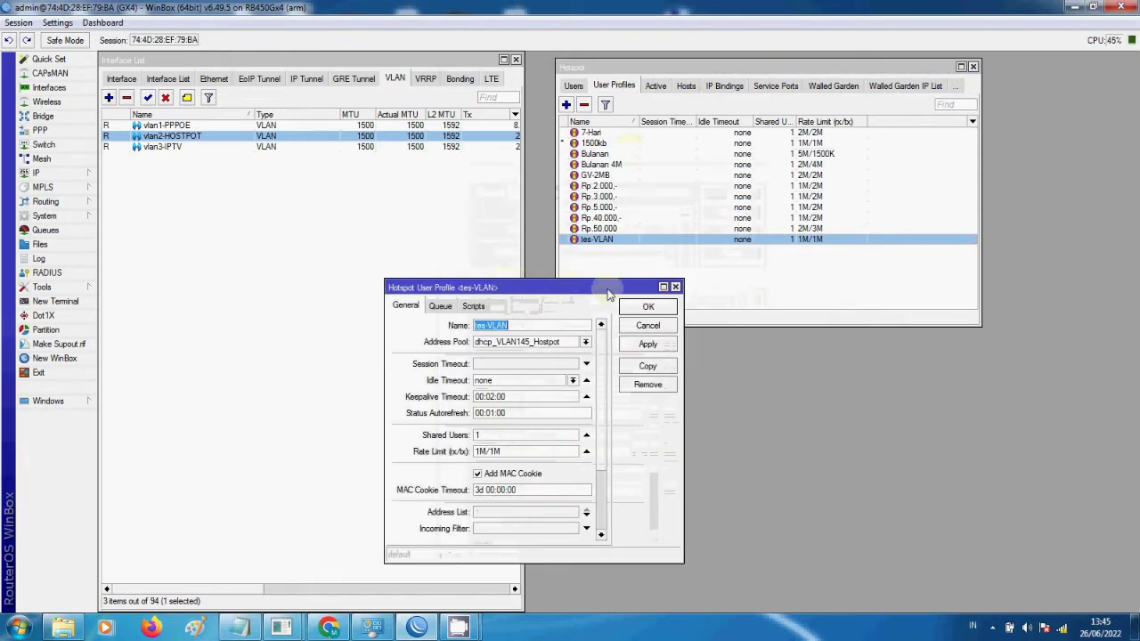
pyautogui.click(637, 307)
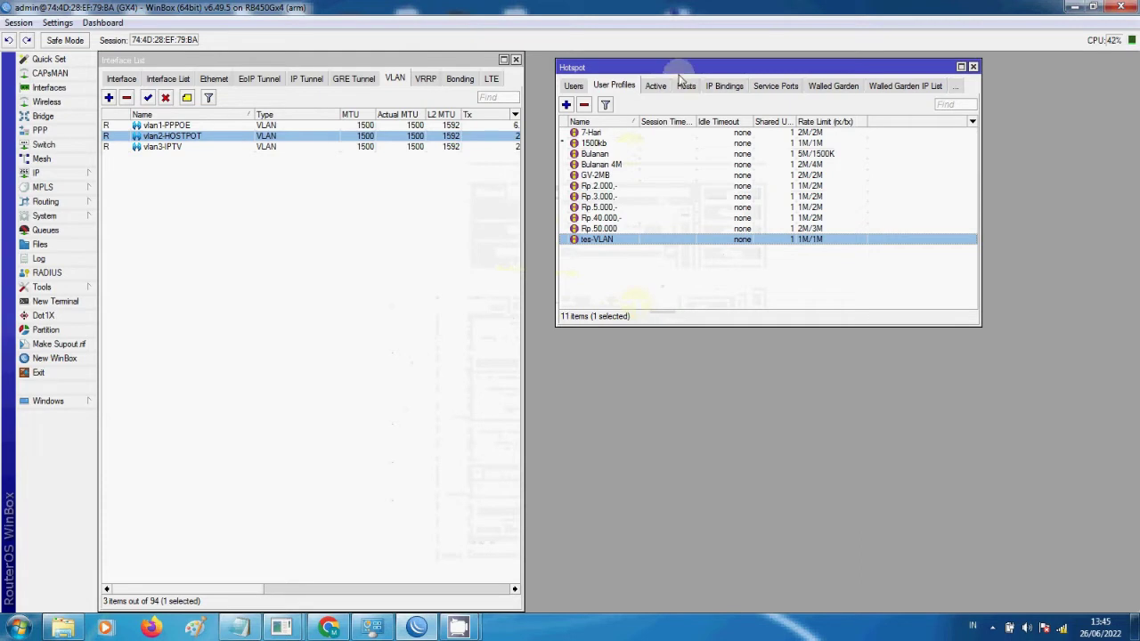
# - Look over the hotspot Users and Active sessions, then minimize WinBox back to the OLT page
pyautogui.click(630, 86)
pyautogui.click(664, 88)
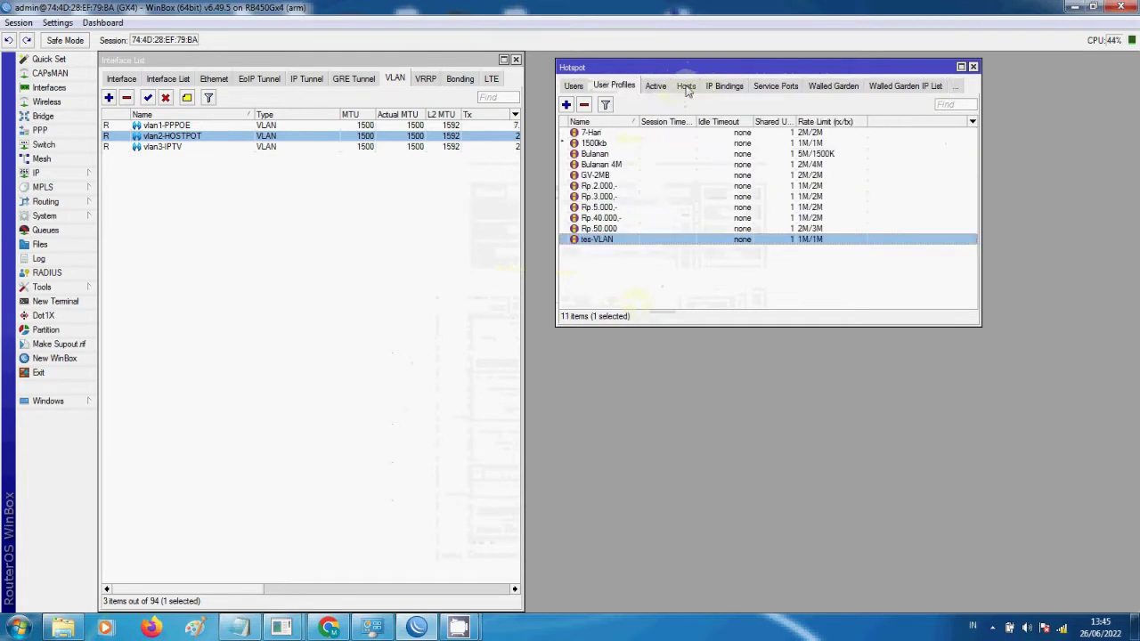
pyautogui.click(657, 87)
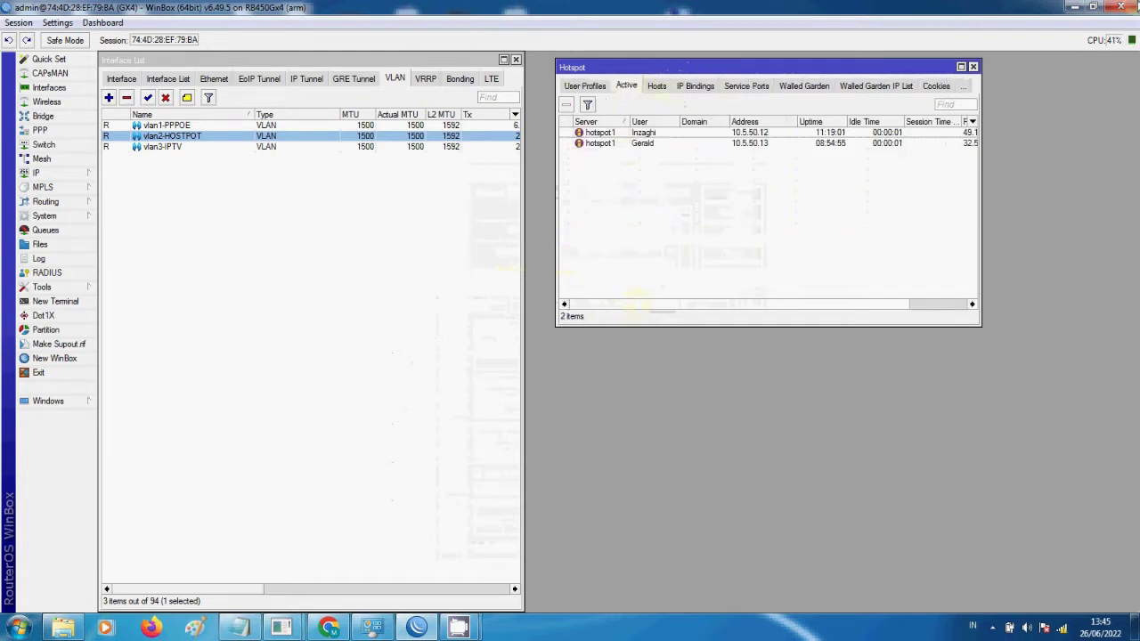
pyautogui.click(1074, 6)
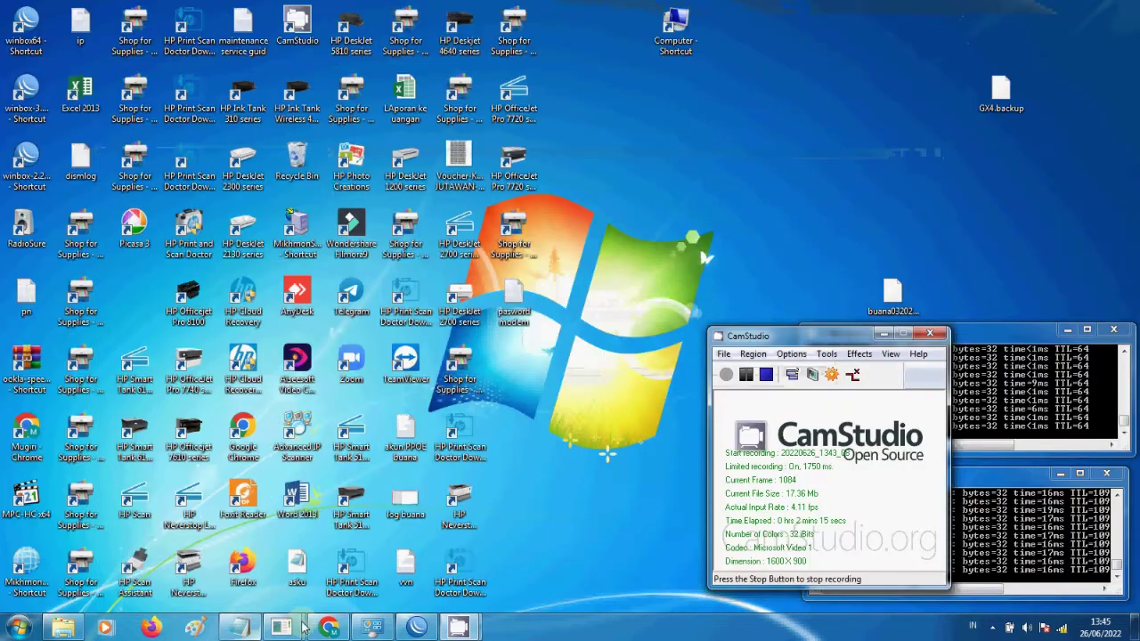
pyautogui.click(327, 627)
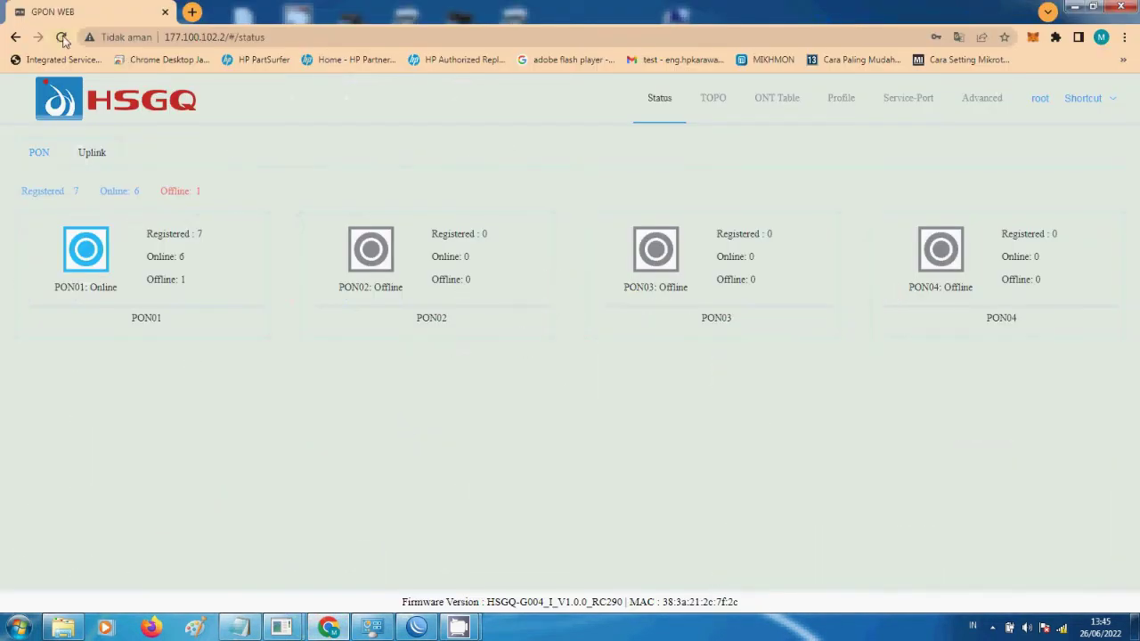
# - Reload the OLT page, go to Advanced > VLAN (VLANs 1, 143, 144, 145), and open Create VLAN
pyautogui.click(61, 37)
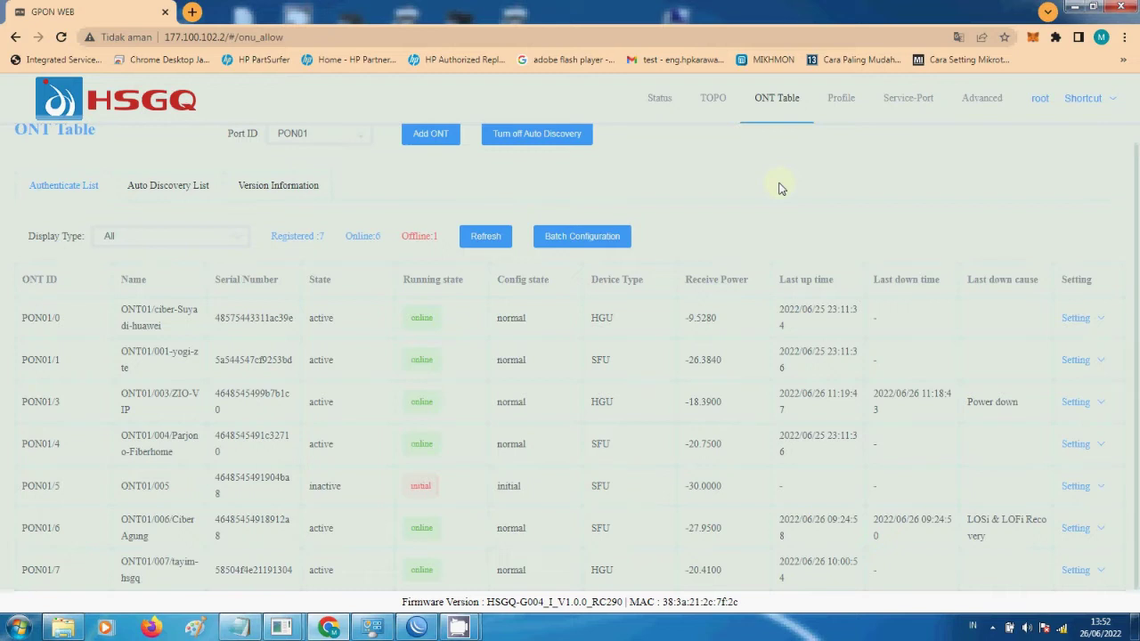
pyautogui.click(983, 97)
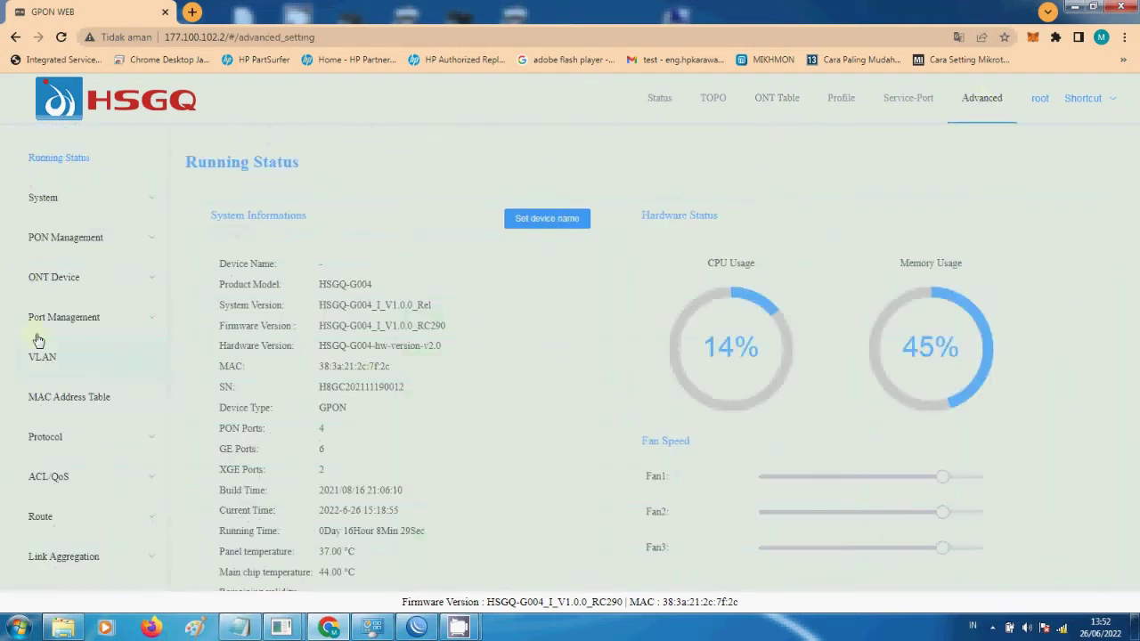
pyautogui.click(56, 364)
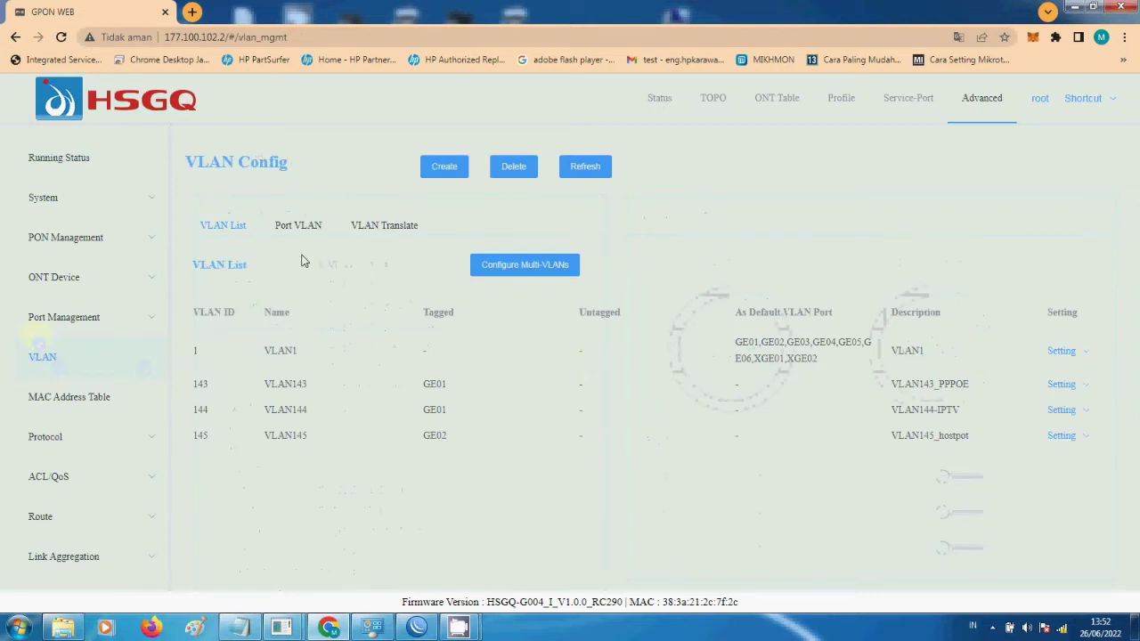
pyautogui.click(440, 176)
# - Enter a VLAN range of 143–145, change it to 100–103, then cancel without creating VLANs
pyautogui.click(483, 222)
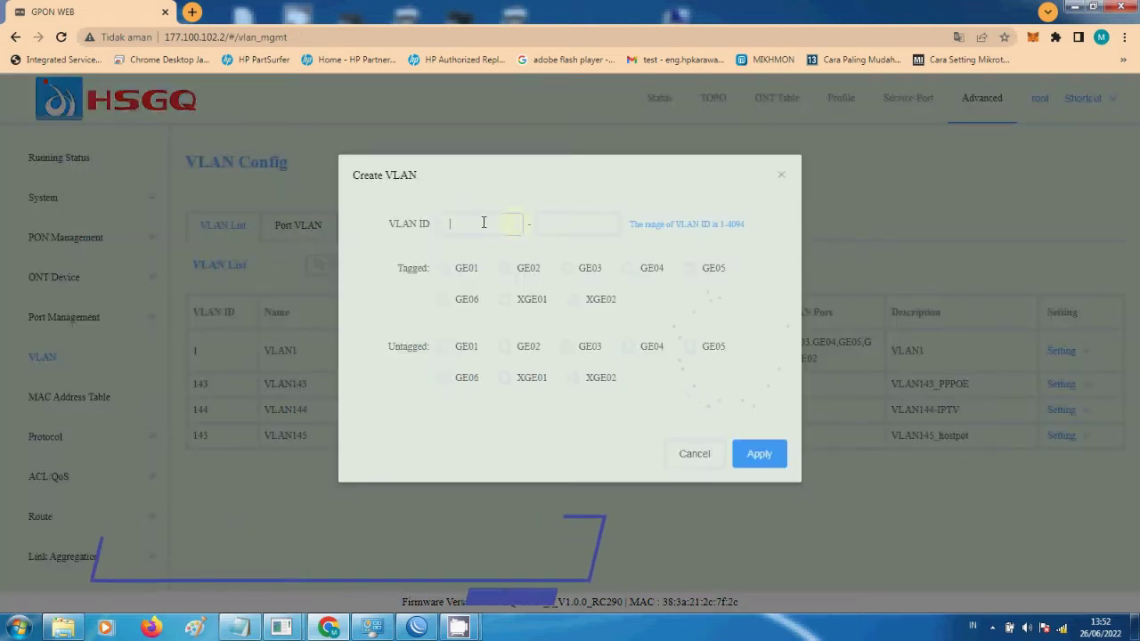
pyautogui.write('14')
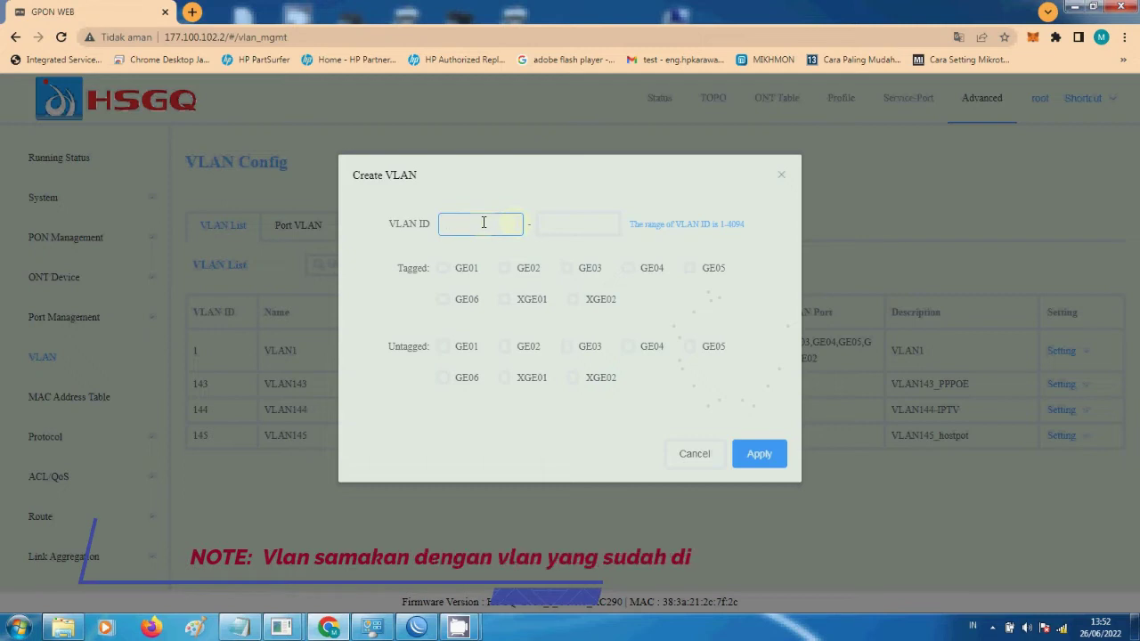
pyautogui.write('3')
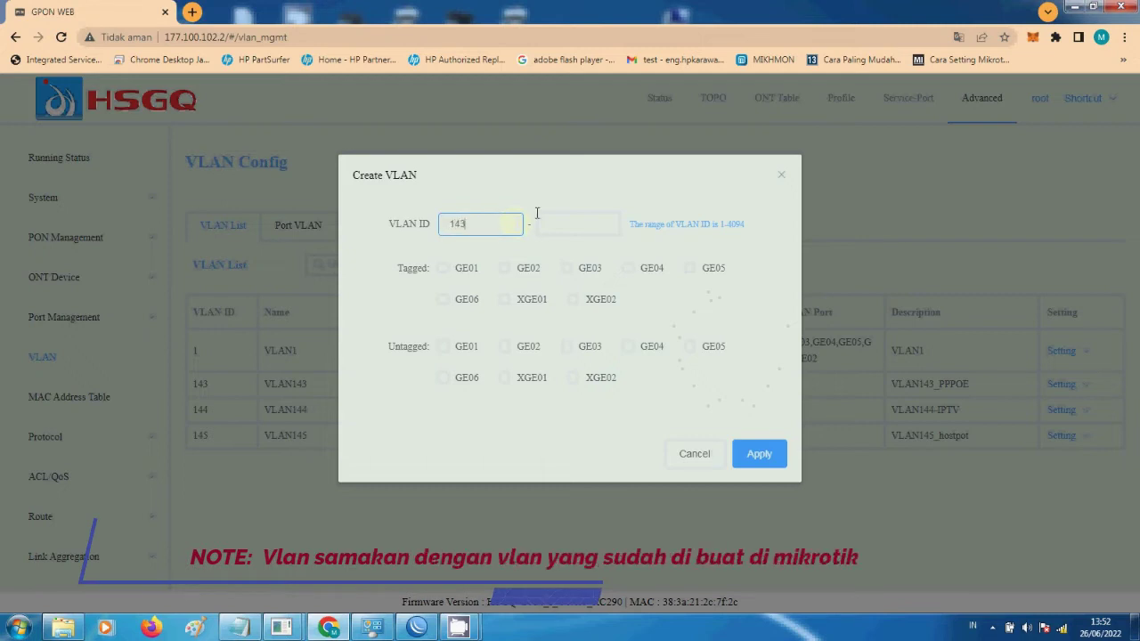
pyautogui.click(577, 224)
pyautogui.write('145')
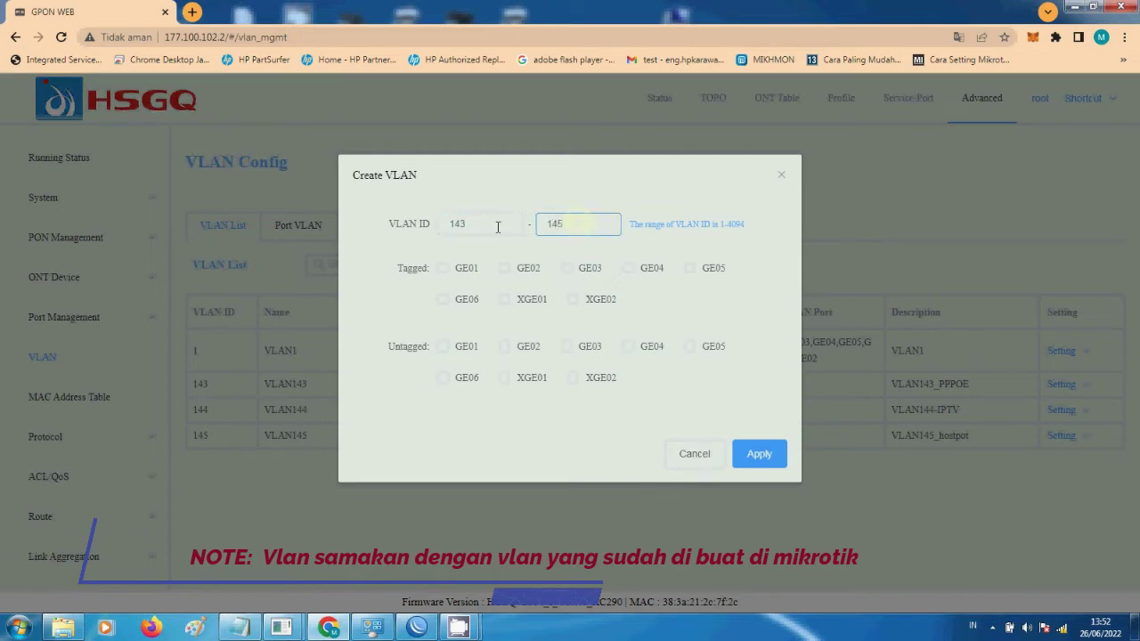
pyautogui.moveTo(463, 227); pyautogui.dragTo(433, 245)
pyautogui.write('100')
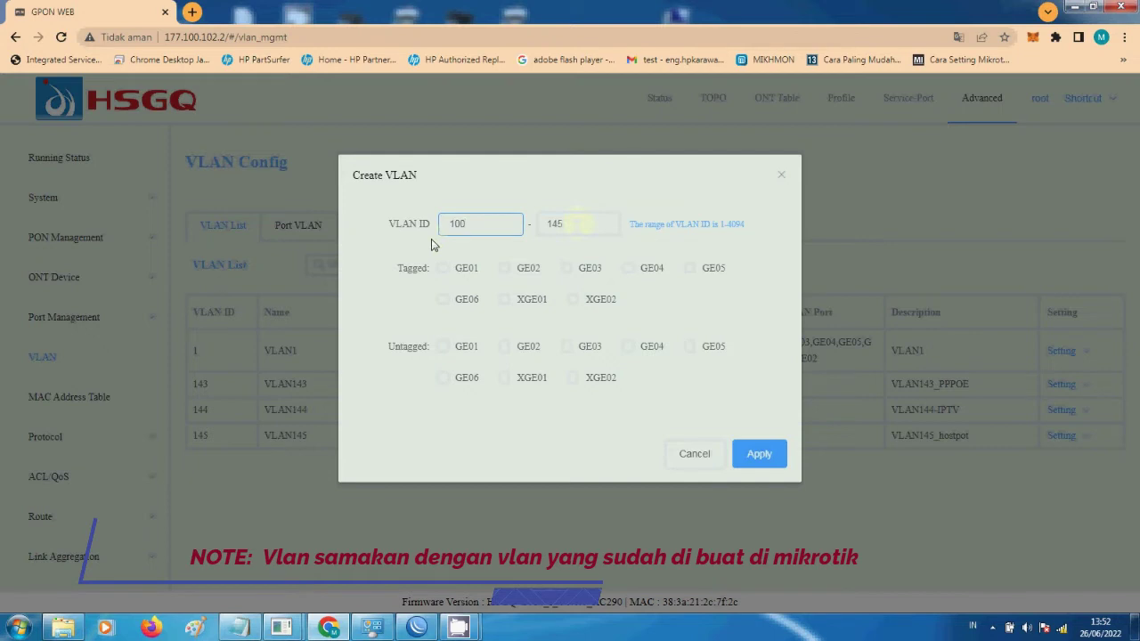
pyautogui.moveTo(579, 223); pyautogui.dragTo(522, 226)
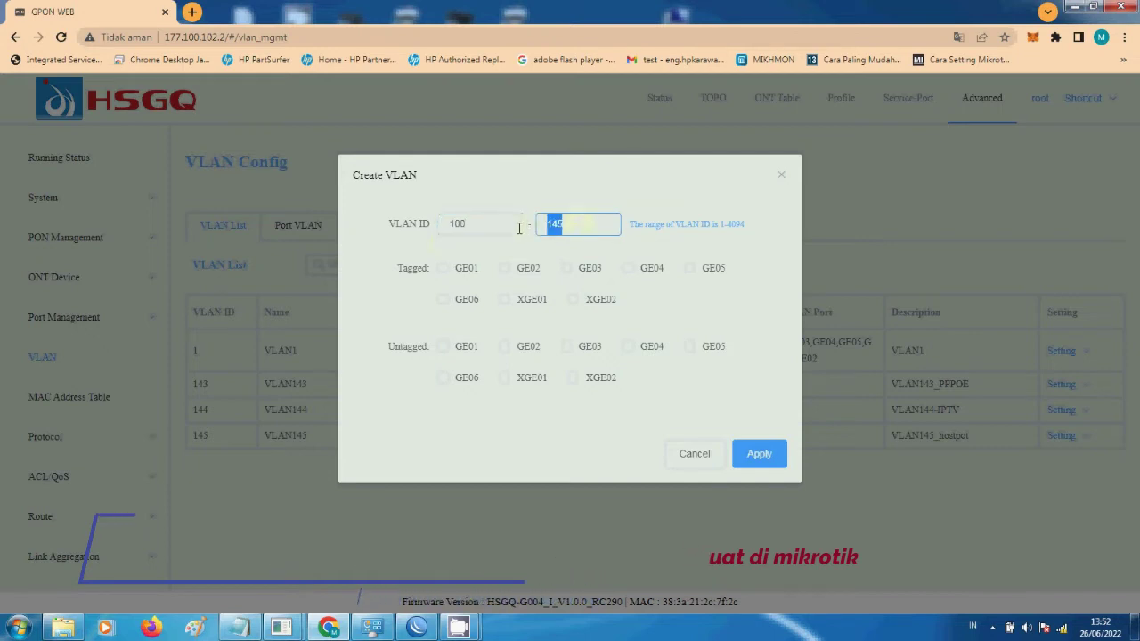
pyautogui.write('103')
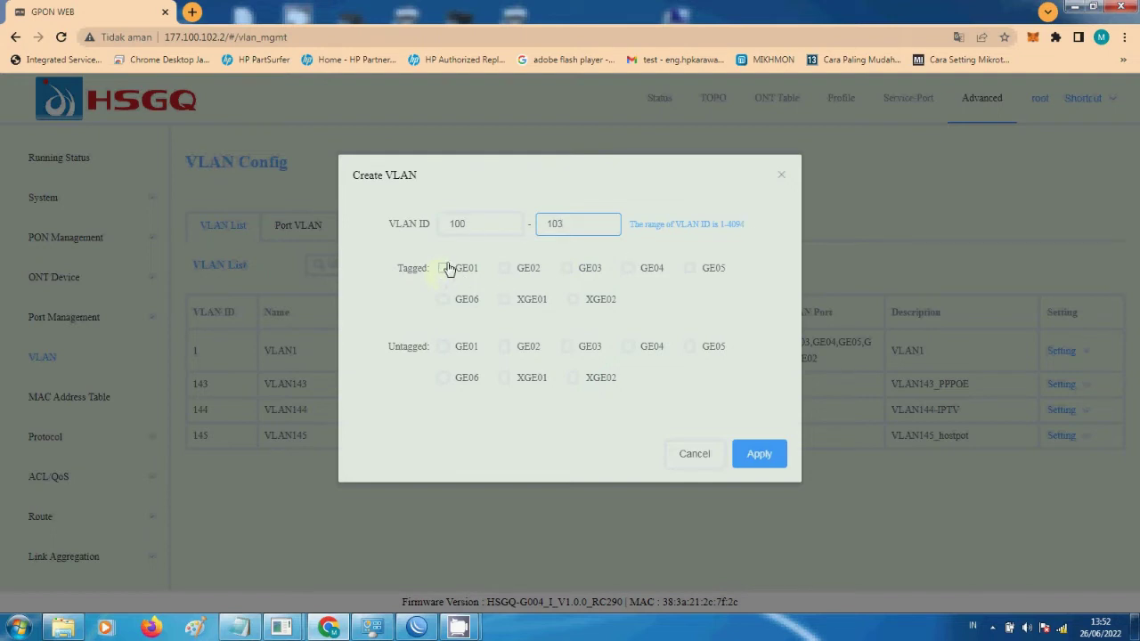
pyautogui.click(756, 456)
pyautogui.click(694, 456)
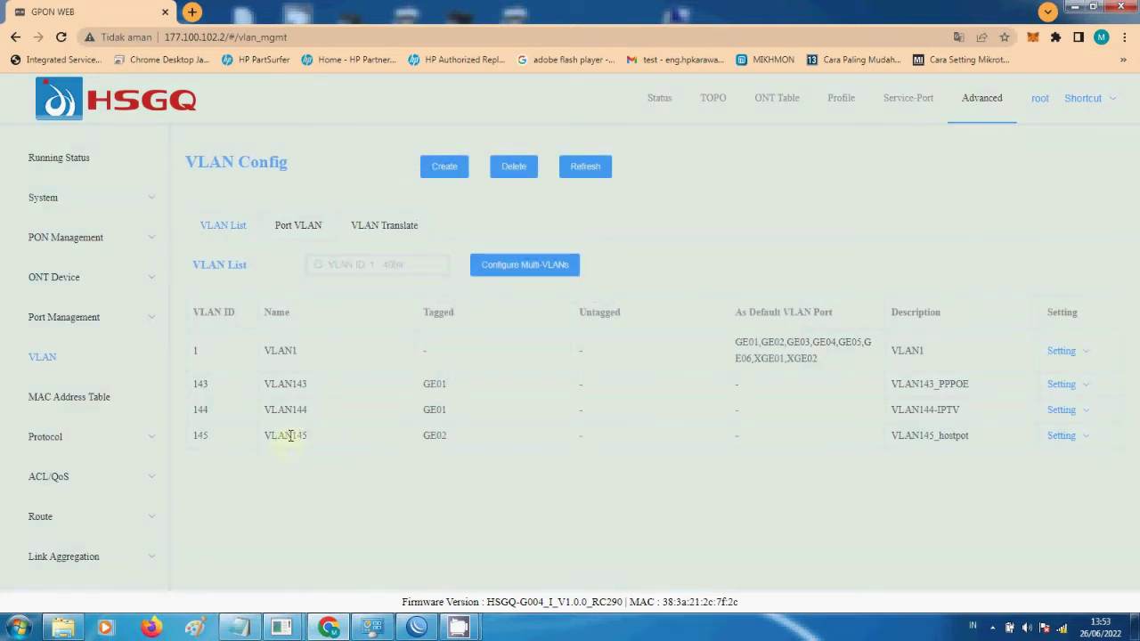
# - Open VLAN 145's settings, tick Tagged on port GE02, and apply
pyautogui.doubleClick(290, 434)
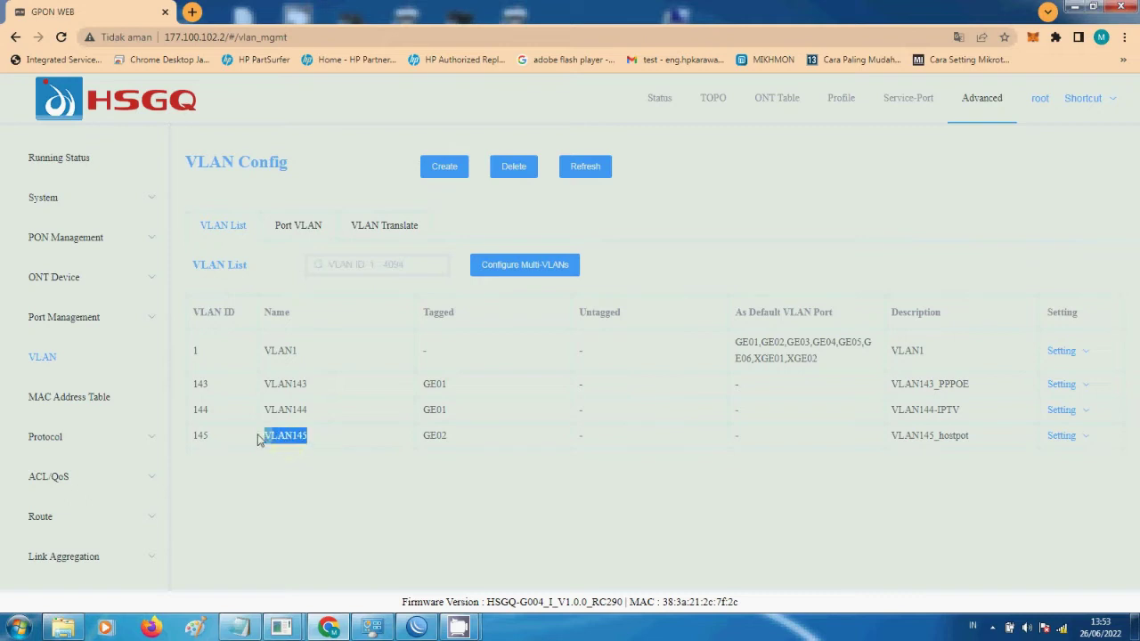
pyautogui.doubleClick(449, 443)
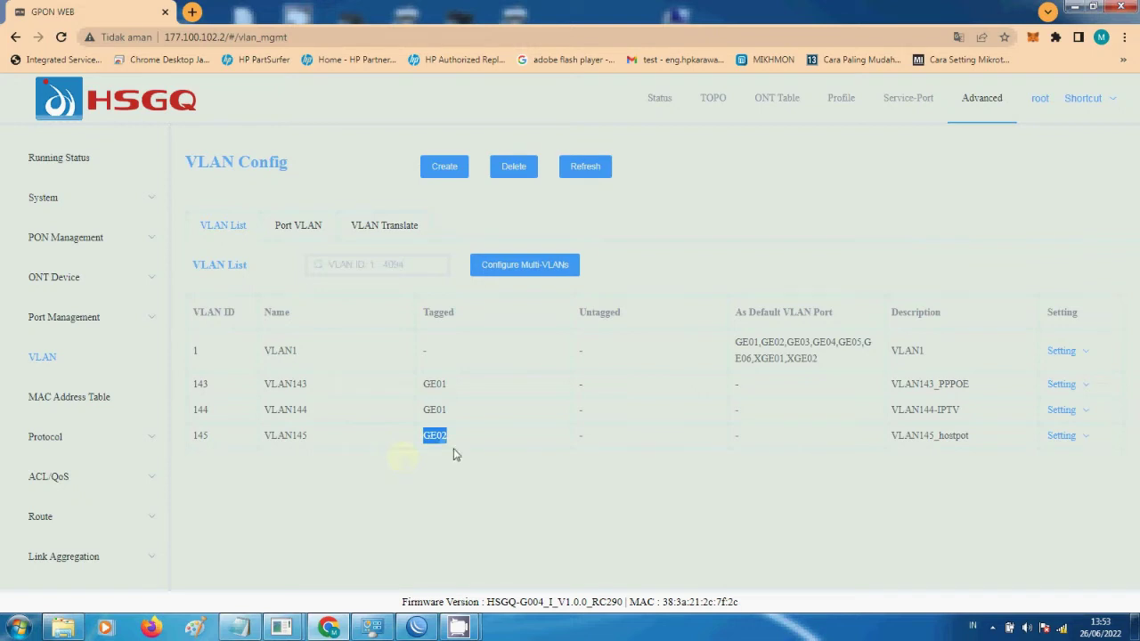
pyautogui.click(482, 460)
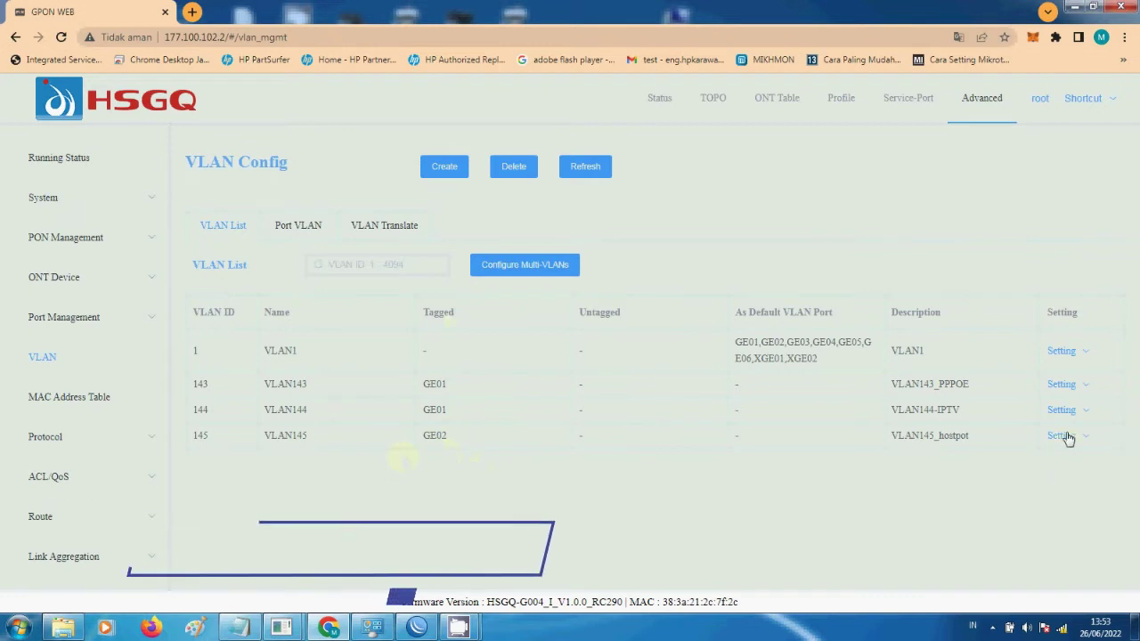
pyautogui.moveTo(1067, 438)
pyautogui.click(1037, 479)
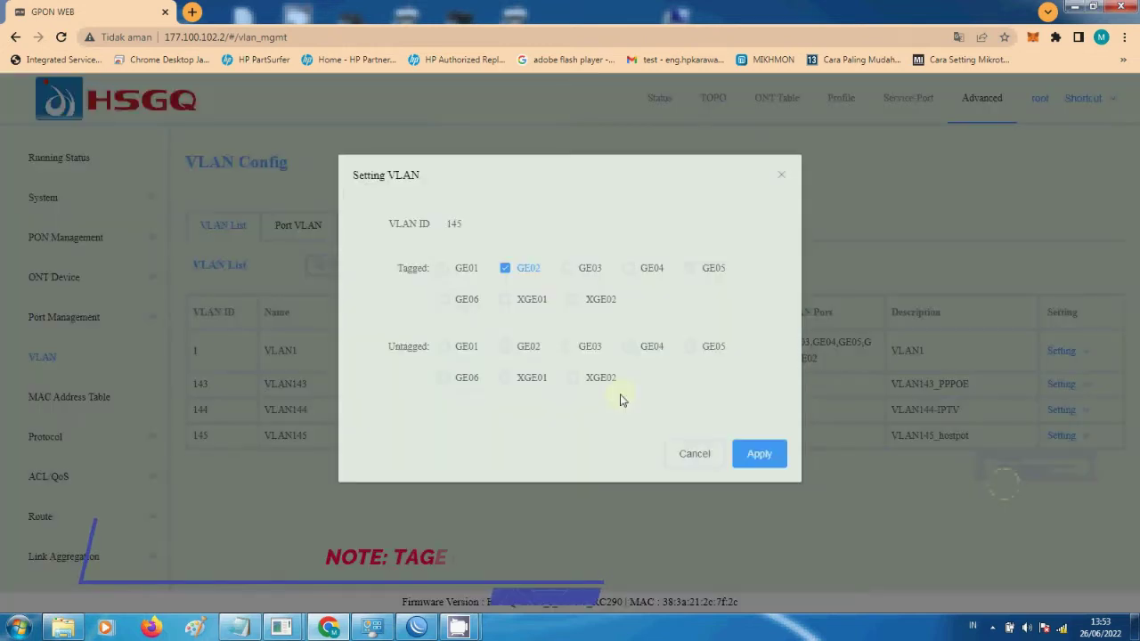
pyautogui.click(505, 268)
pyautogui.click(760, 456)
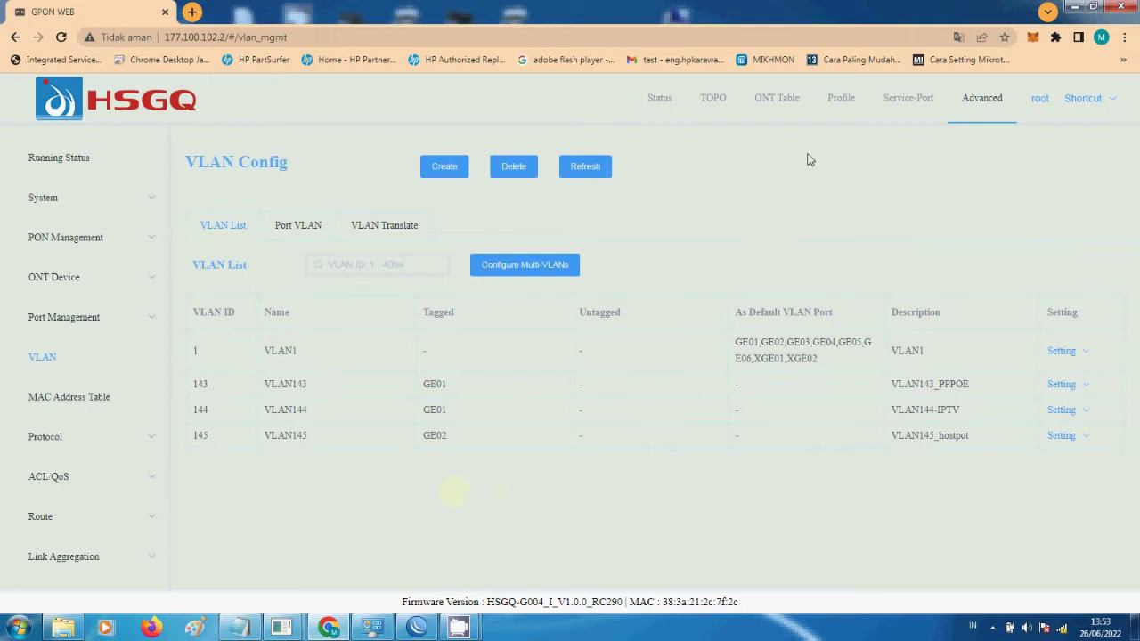
pyautogui.click(841, 100)
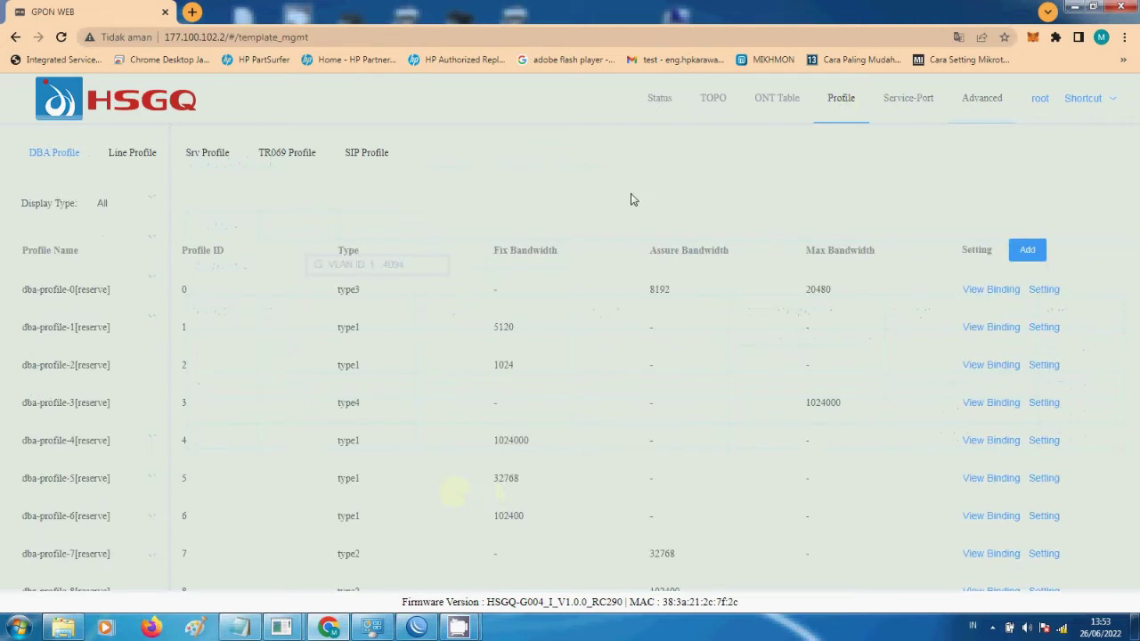
# - In the Line Profile list, start a new profile named '43-145' with automatic ID assignment
pyautogui.click(132, 155)
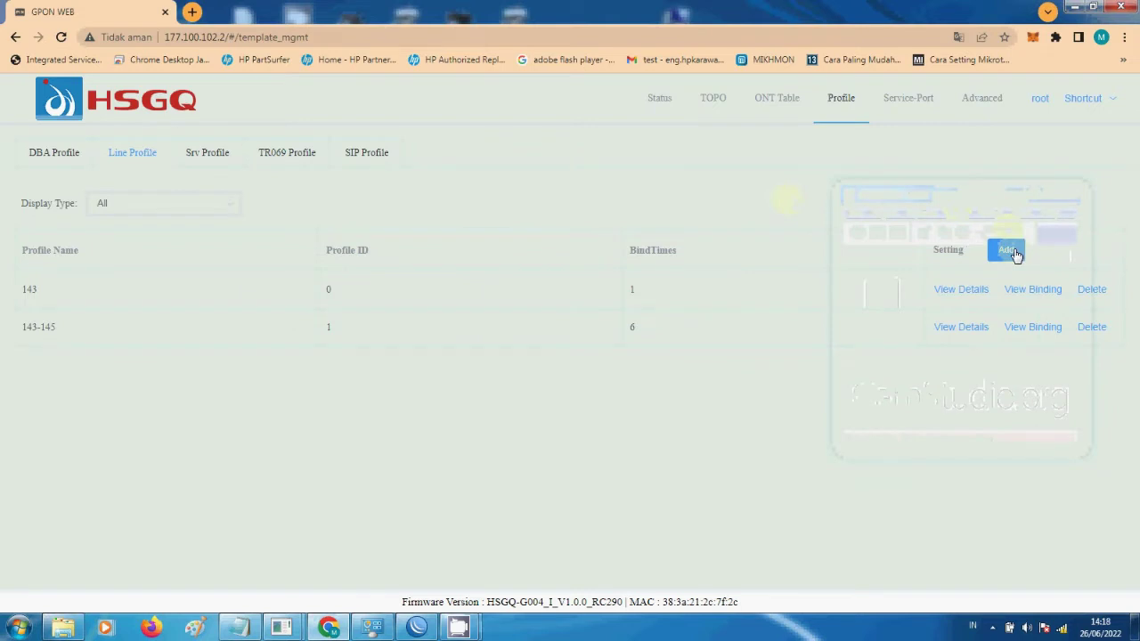
pyautogui.click(1007, 251)
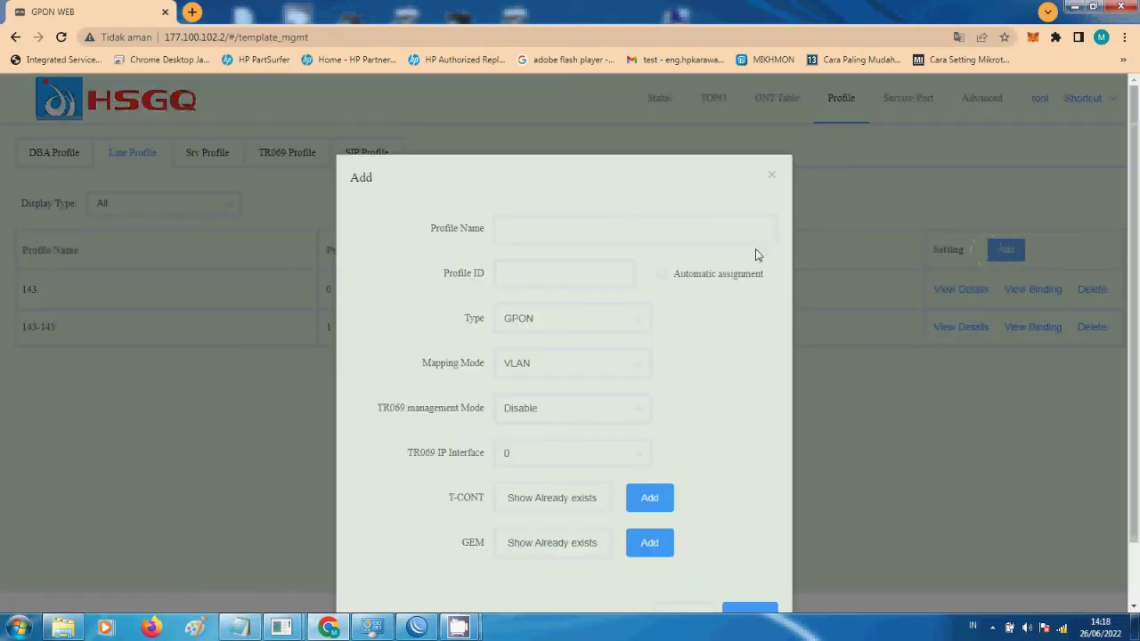
pyautogui.click(600, 227)
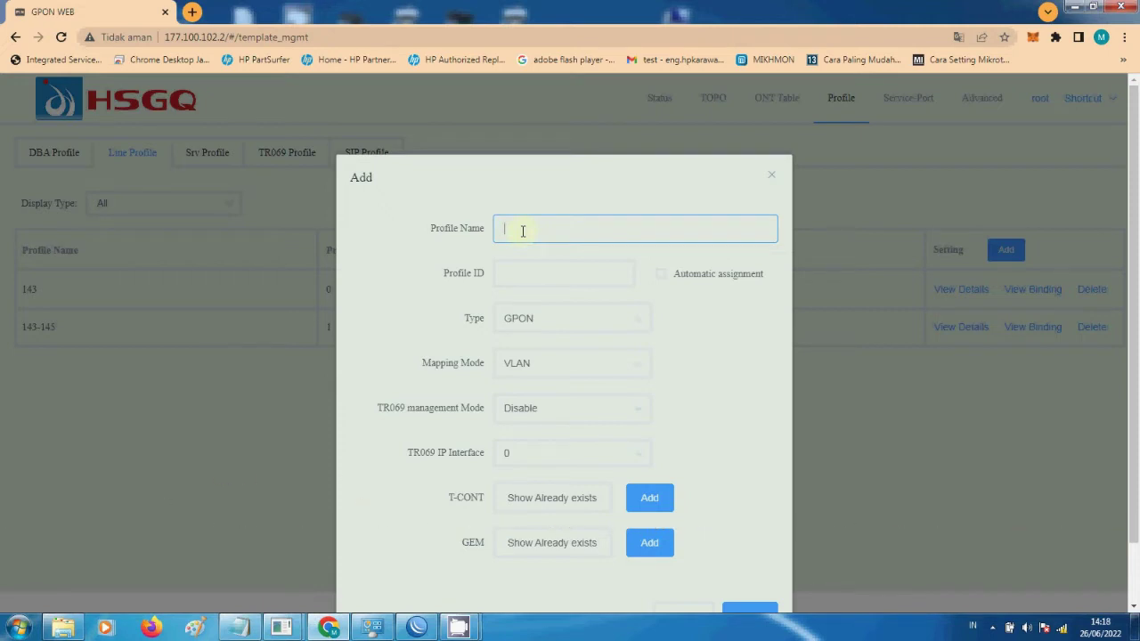
pyautogui.write('43')
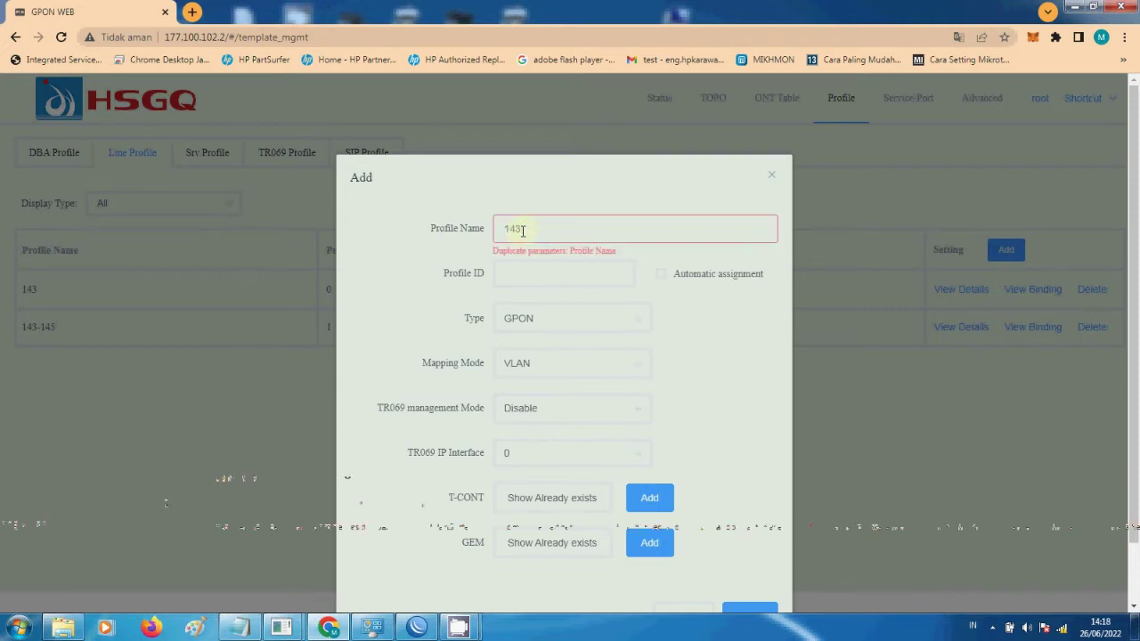
pyautogui.write('-145')
pyautogui.click(661, 274)
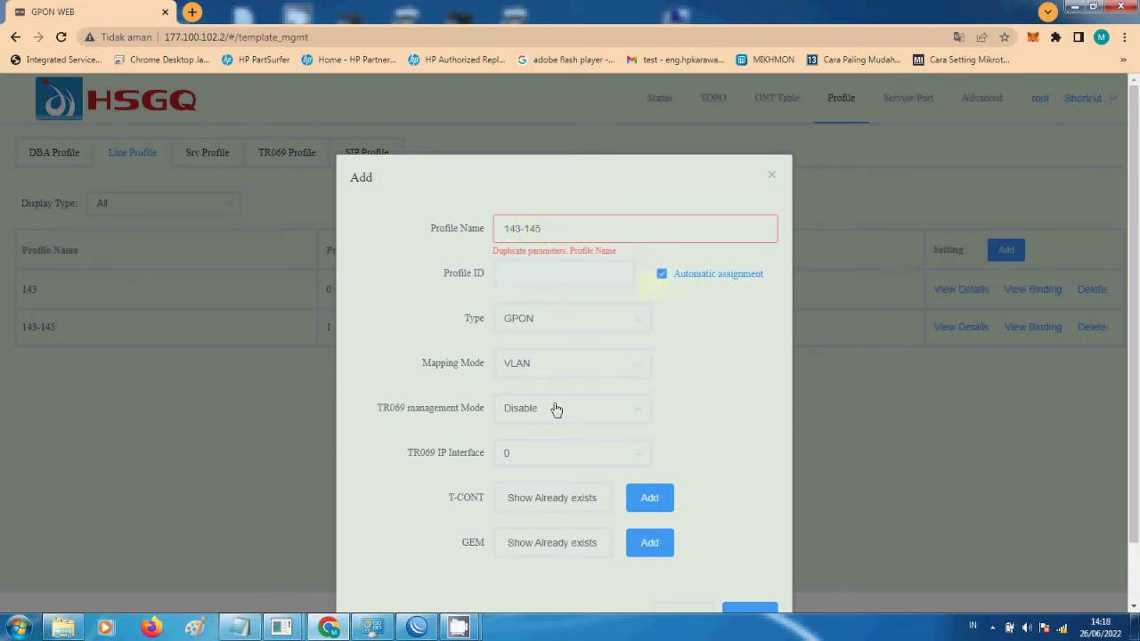
# - Try adding T-CONT 1 and a GEM port, then close the new profile form unsaved
pyautogui.click(649, 504)
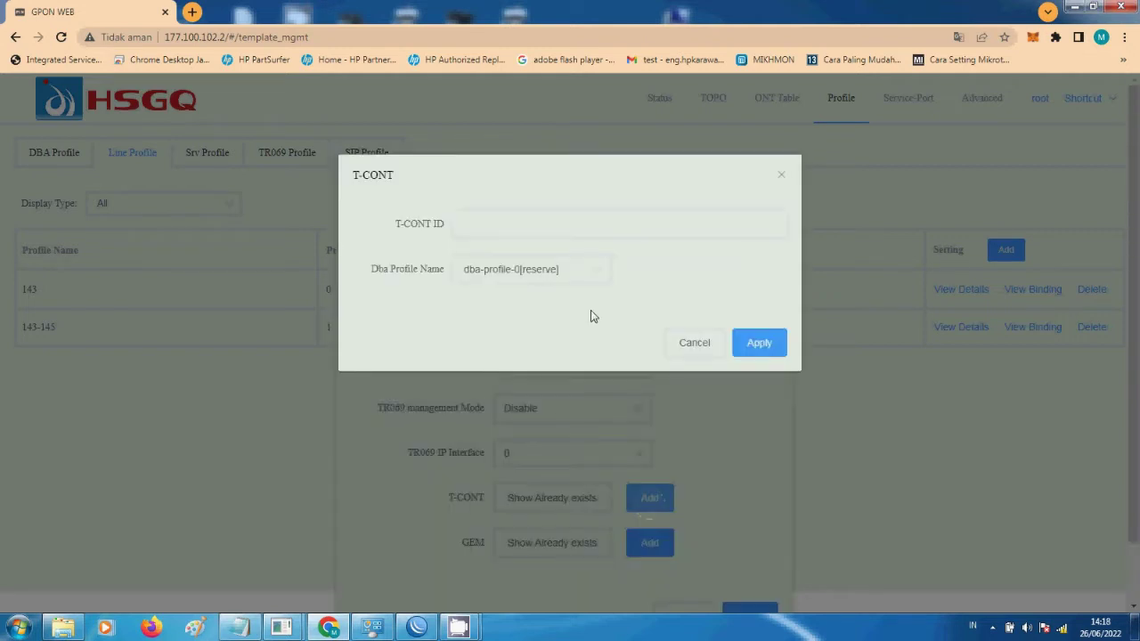
pyautogui.click(503, 228)
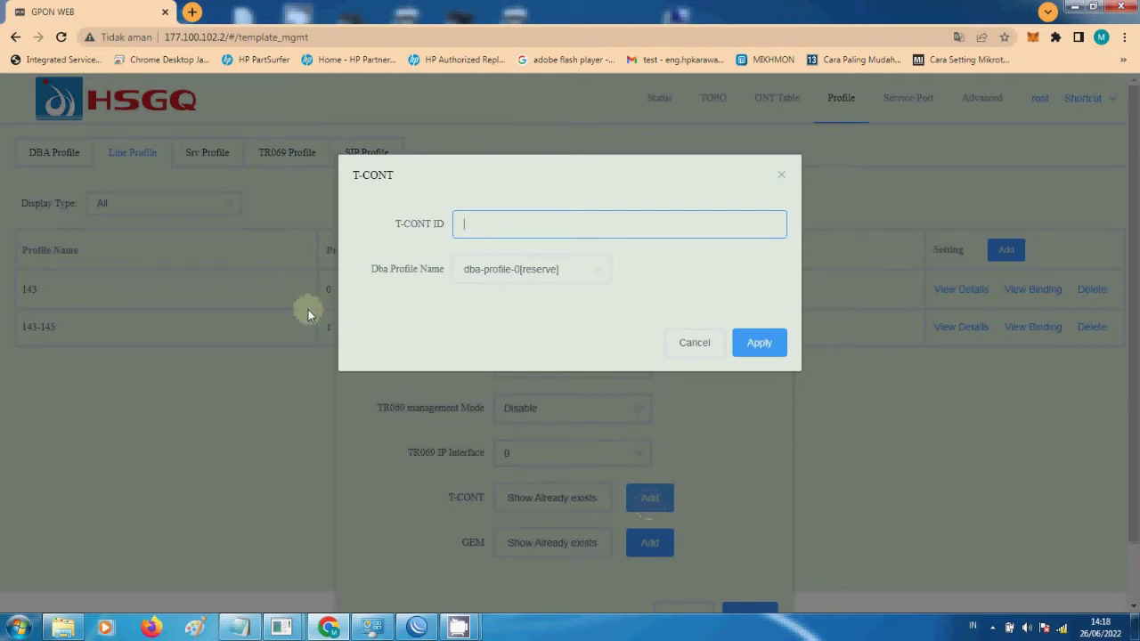
pyautogui.write('1')
pyautogui.click(530, 275)
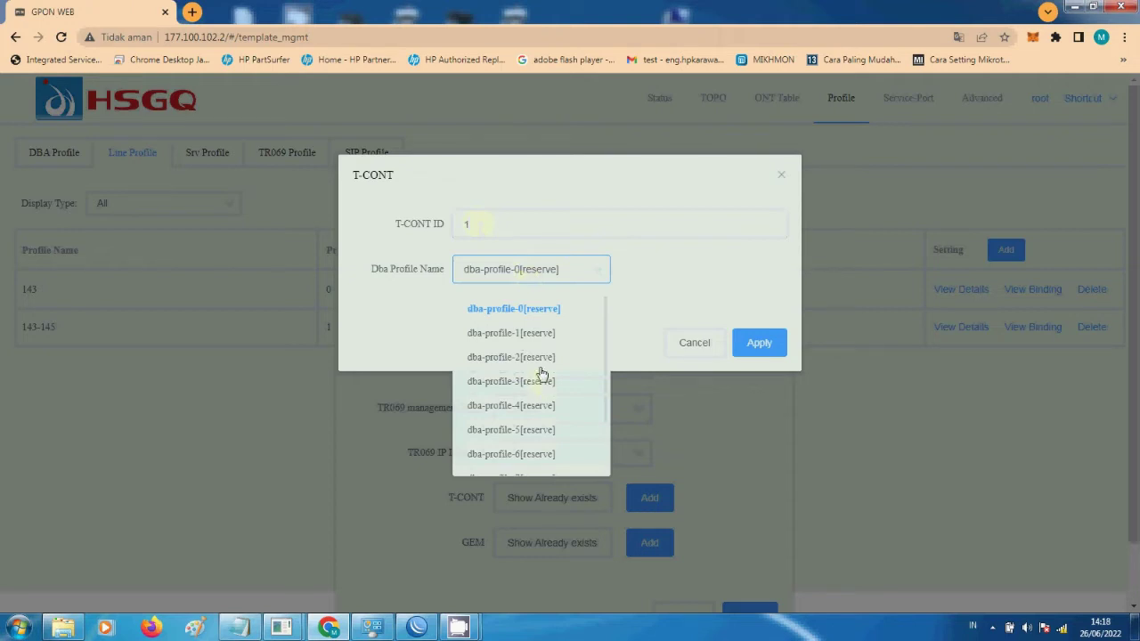
pyautogui.click(556, 293)
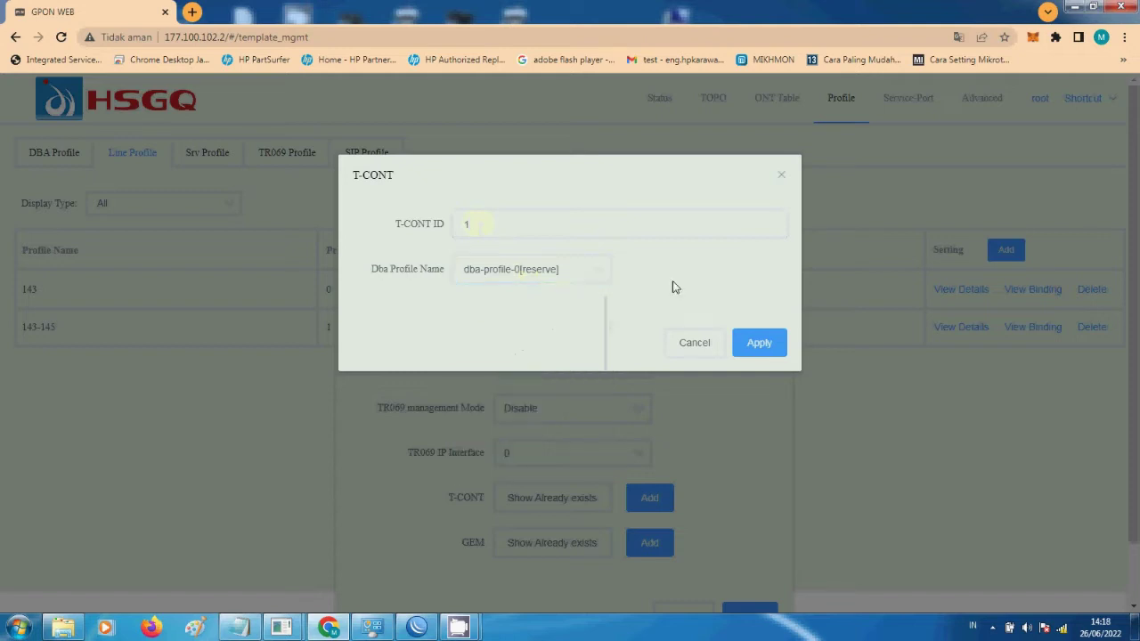
pyautogui.click(713, 347)
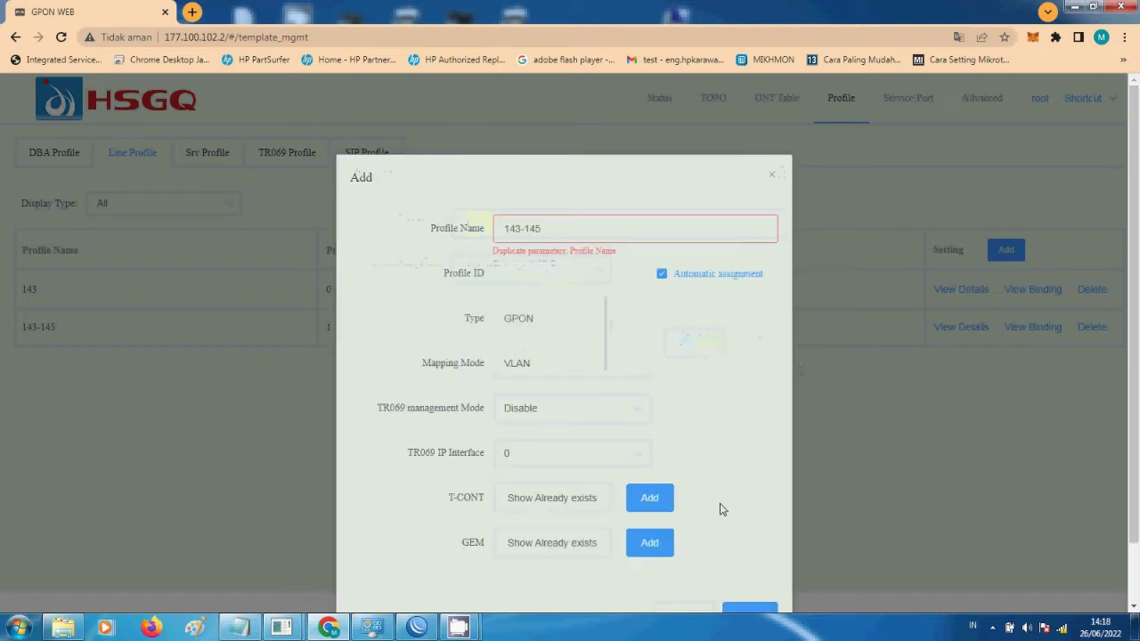
pyautogui.click(648, 550)
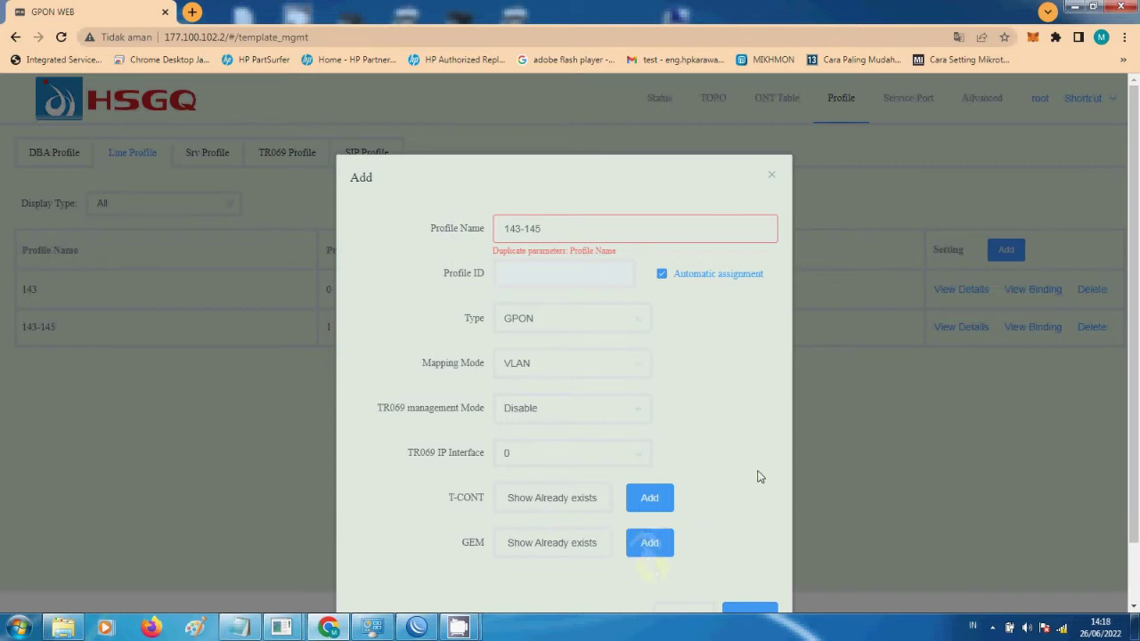
pyautogui.scroll(-1, 755, 475)
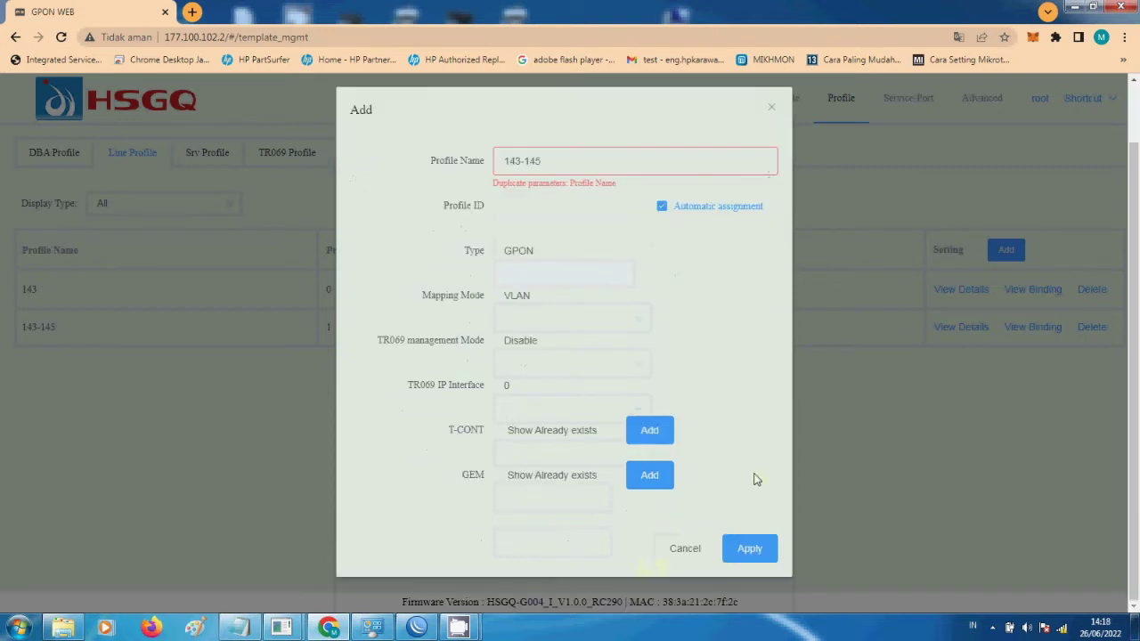
pyautogui.click(683, 546)
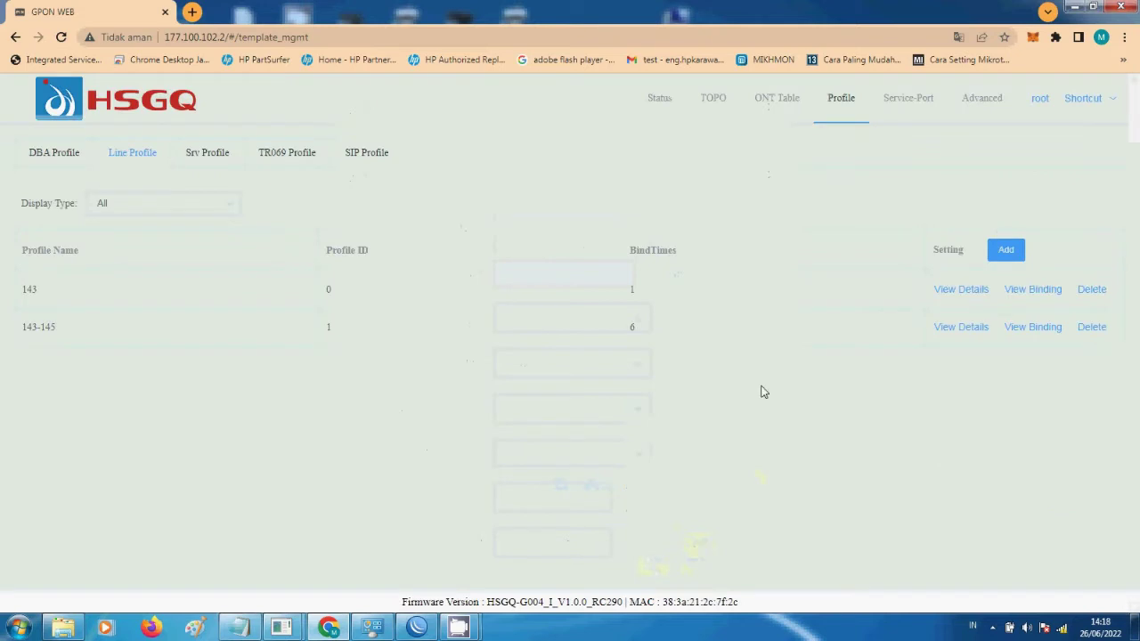
# - Review line profile 143-145's details: GEM 1, 2 and 3 mapped to VLANs 143, 144, 145
pyautogui.click(949, 329)
pyautogui.scroll(-2, 396, 409)
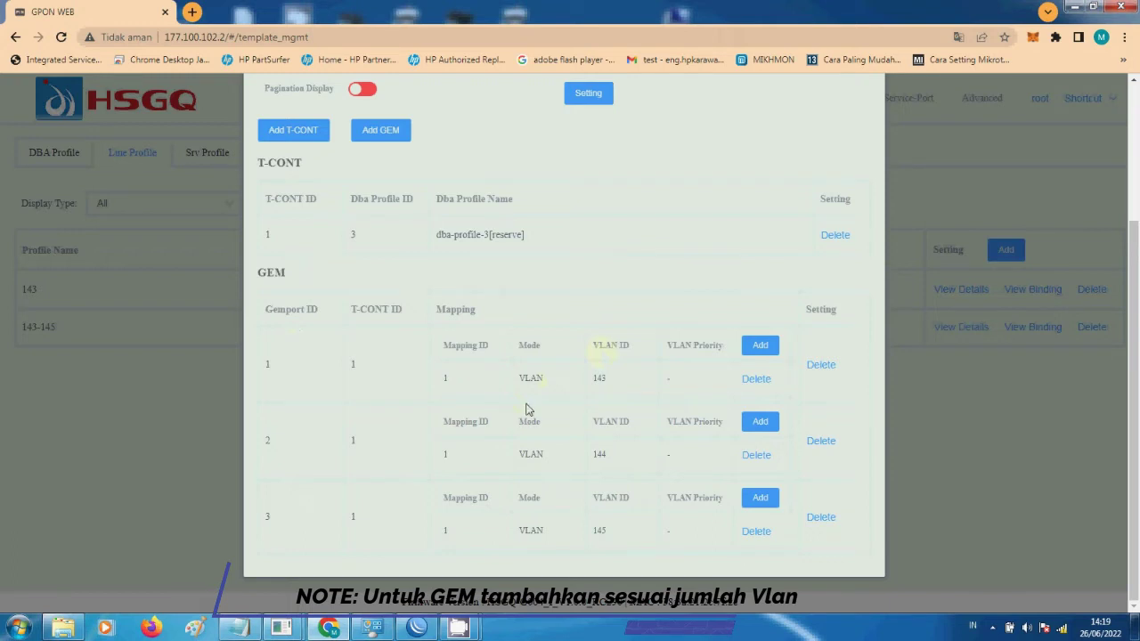
pyautogui.moveTo(520, 378); pyautogui.dragTo(624, 381)
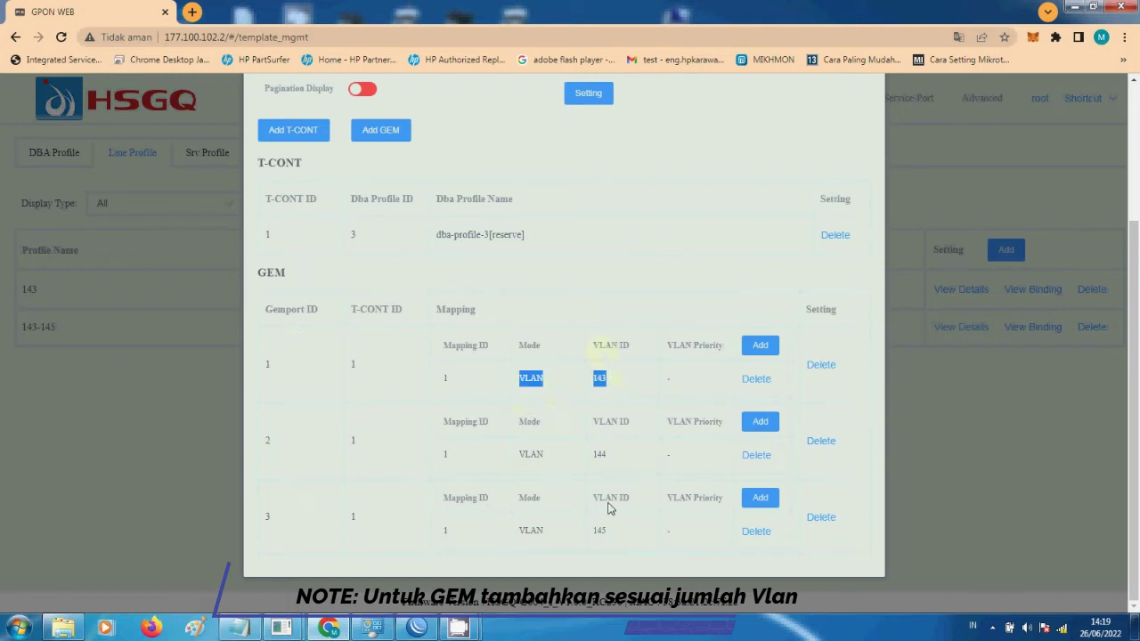
pyautogui.click(381, 131)
pyautogui.moveTo(517, 454); pyautogui.dragTo(617, 455)
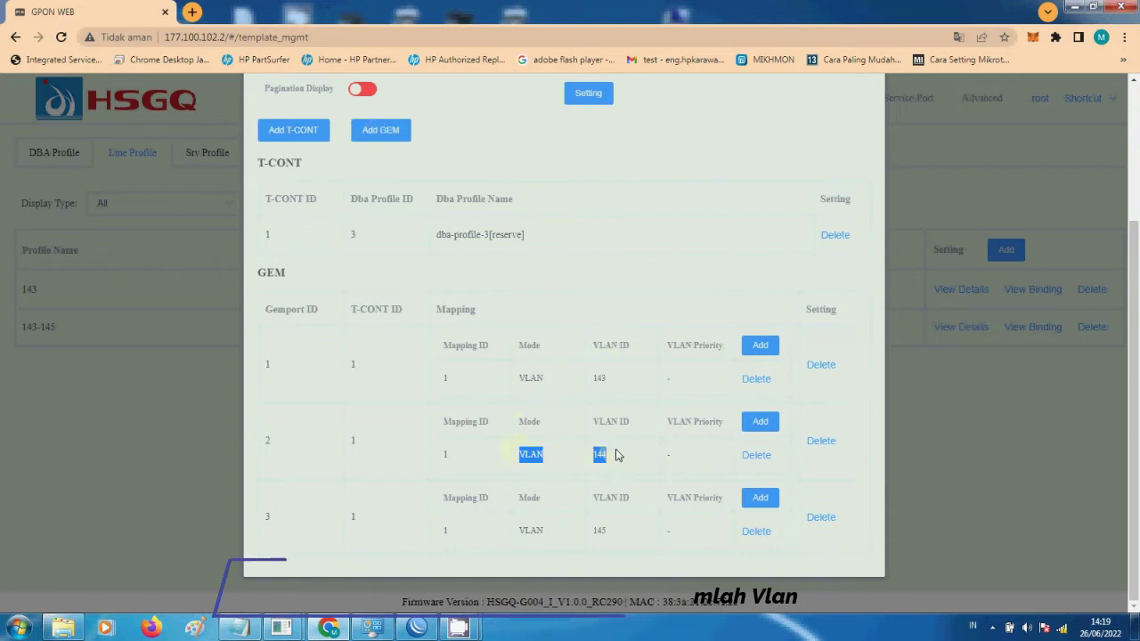
pyautogui.moveTo(516, 531); pyautogui.dragTo(619, 530)
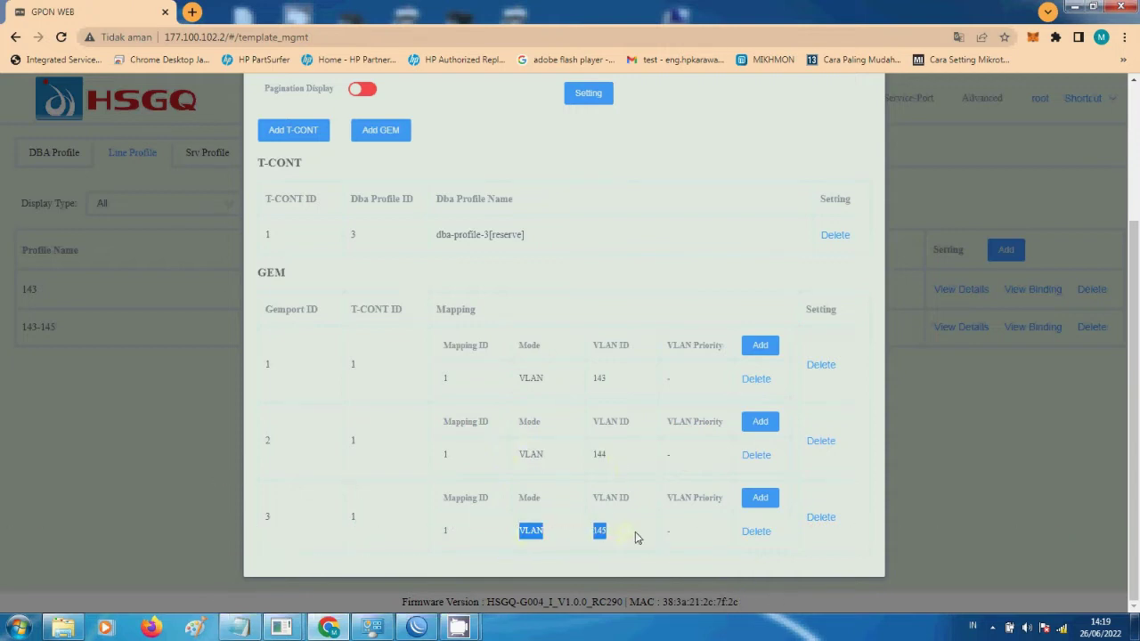
pyautogui.click(638, 538)
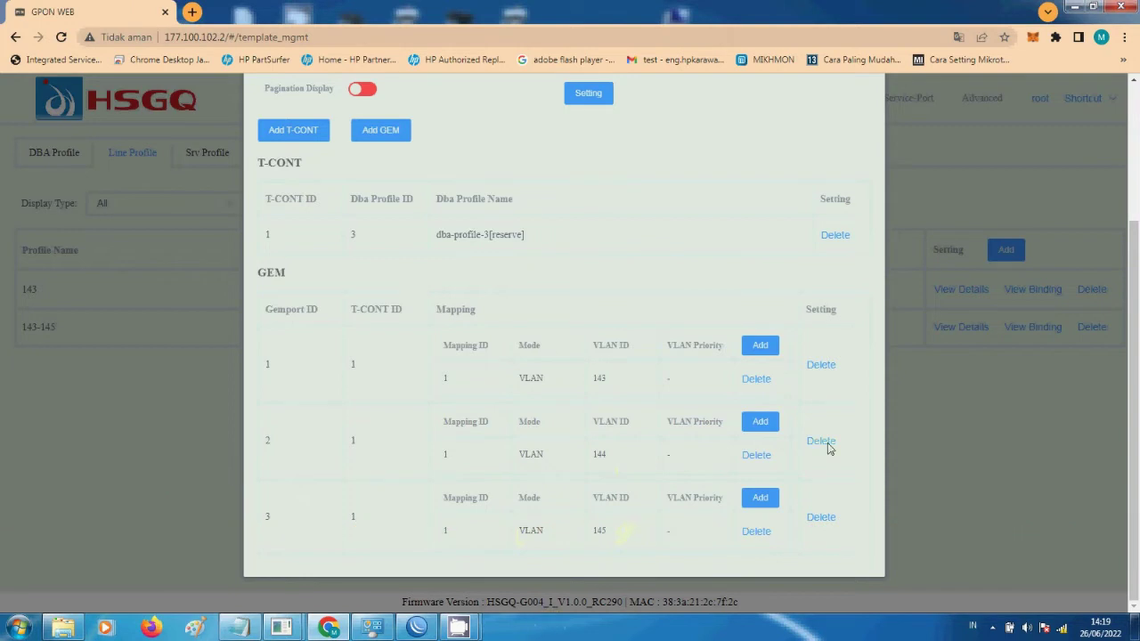
pyautogui.click(992, 452)
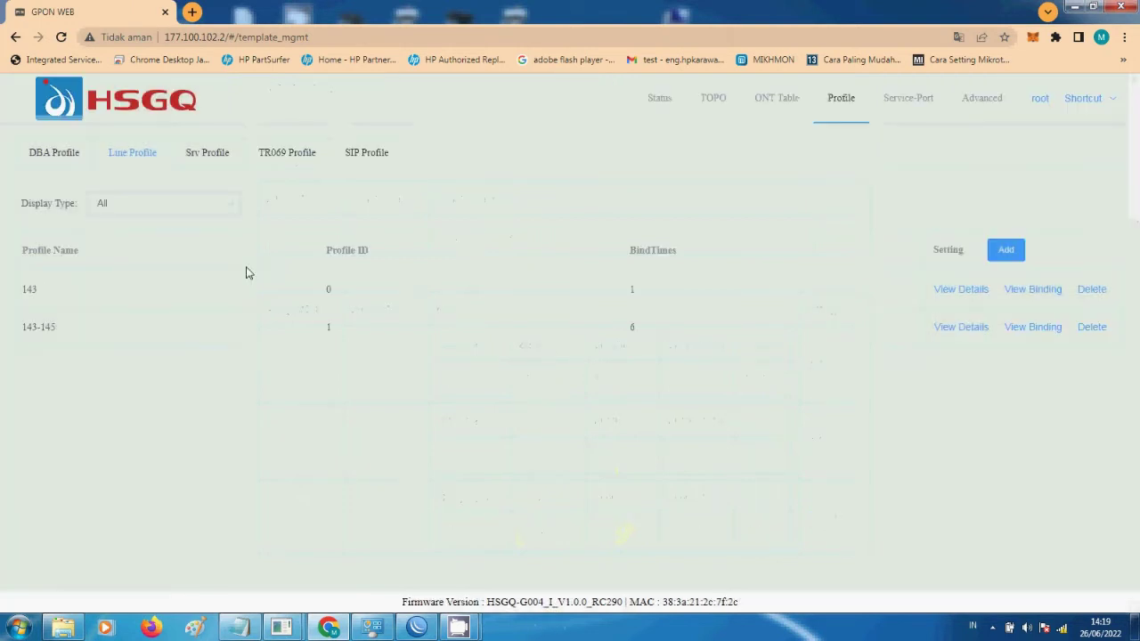
pyautogui.click(217, 158)
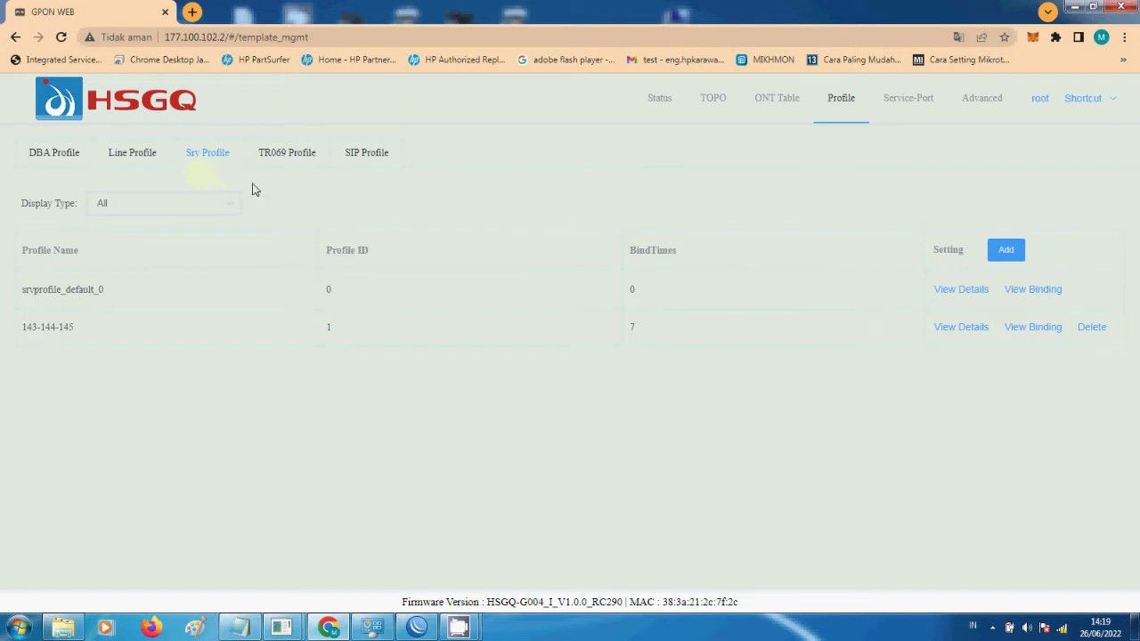
# - Start a new service profile 143-145 with automatic ID, Ethernet and FXS port assignment
pyautogui.click(1006, 249)
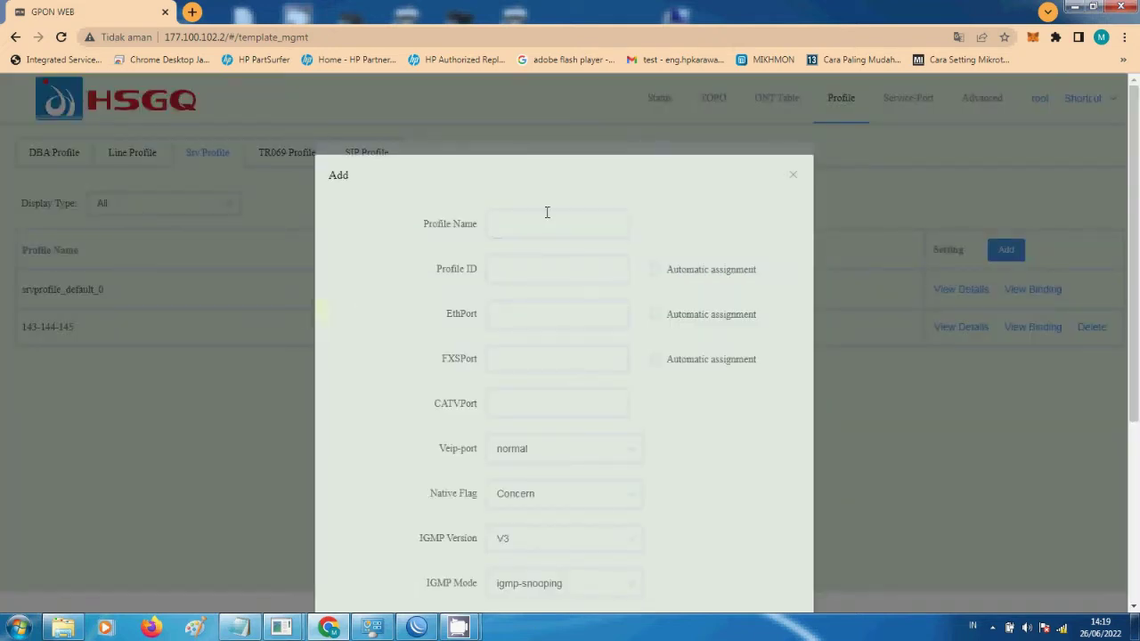
pyautogui.click(554, 217)
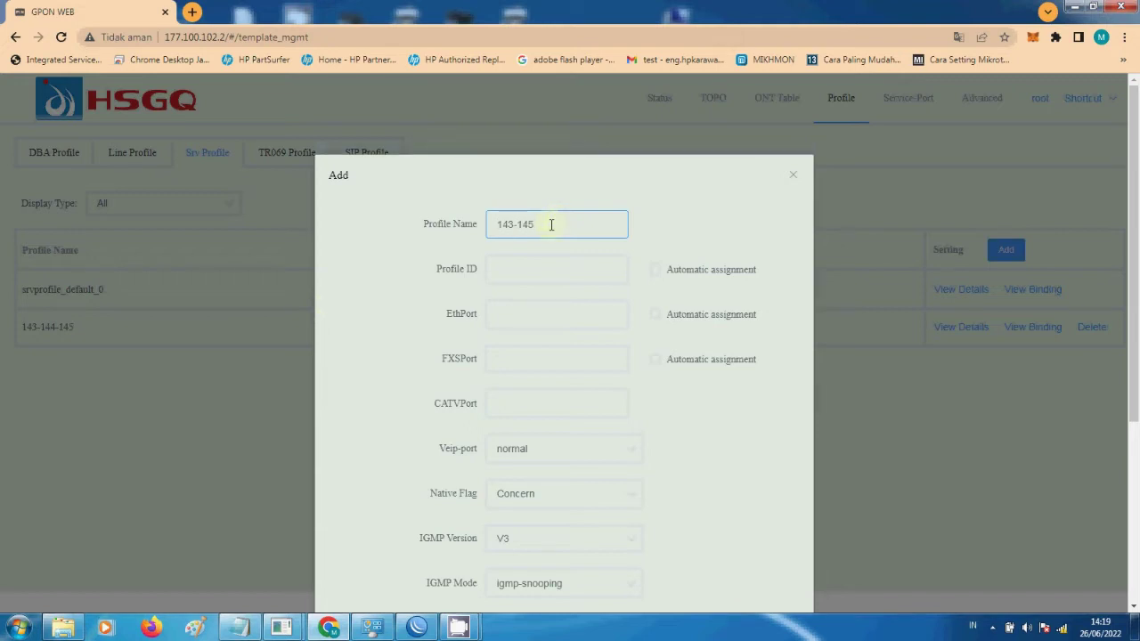
pyautogui.click(664, 272)
pyautogui.click(655, 315)
pyautogui.click(656, 362)
pyautogui.scroll(-3, 574, 427)
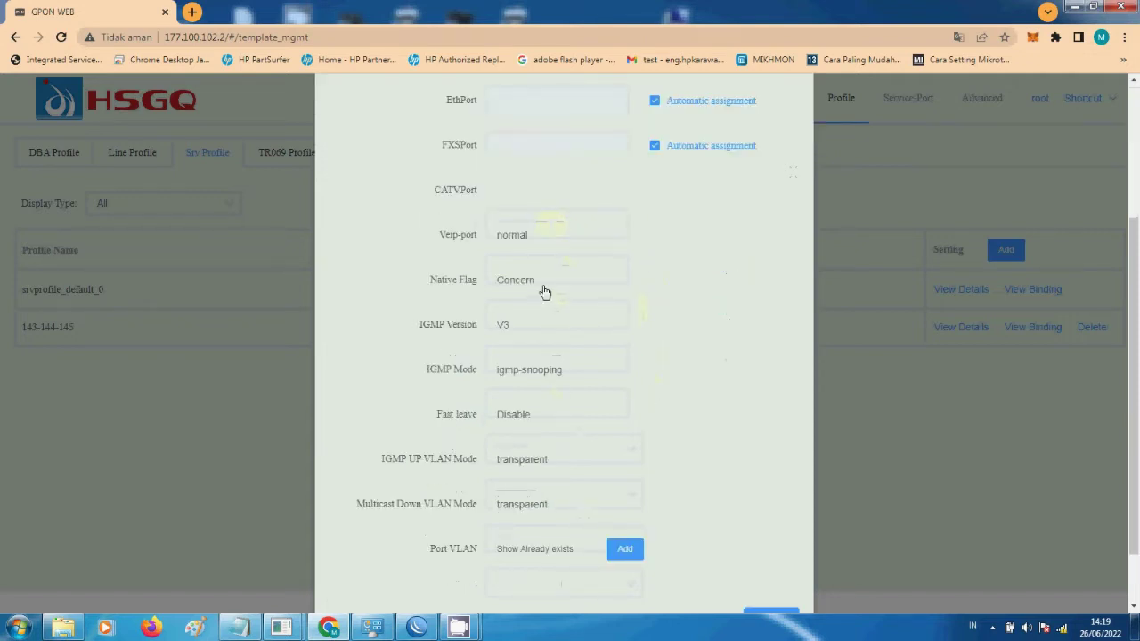
# - Leave Veip-port at normal and multicast down VLAN mode transparent, then cancel the profile
pyautogui.click(559, 237)
pyautogui.click(559, 237)
pyautogui.scroll(2, 653, 365)
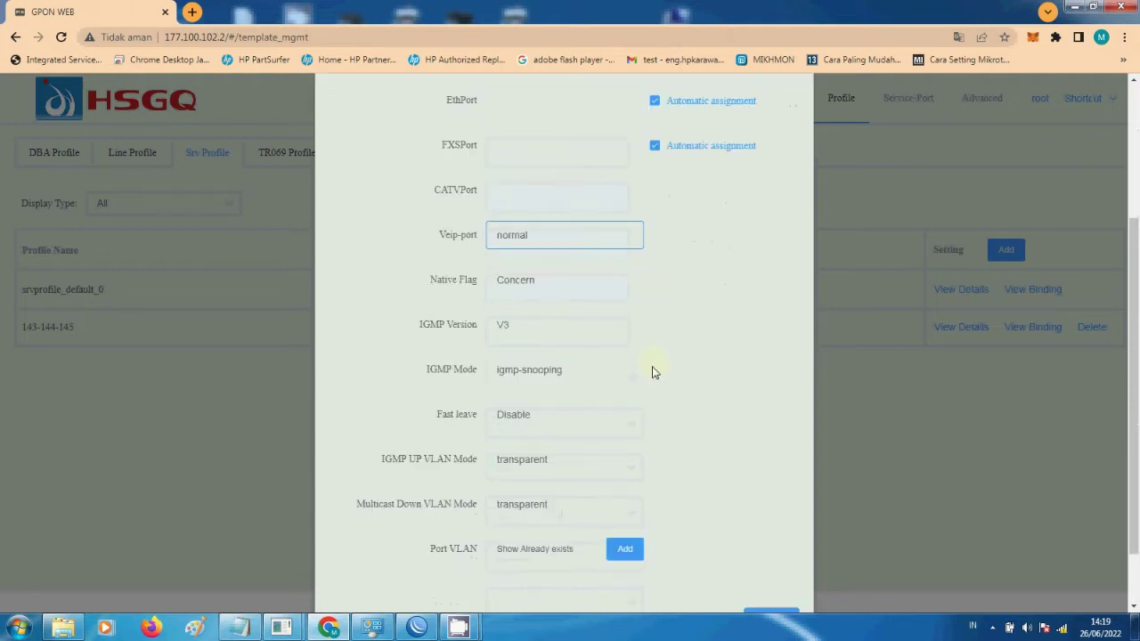
pyautogui.scroll(-3, 623, 383)
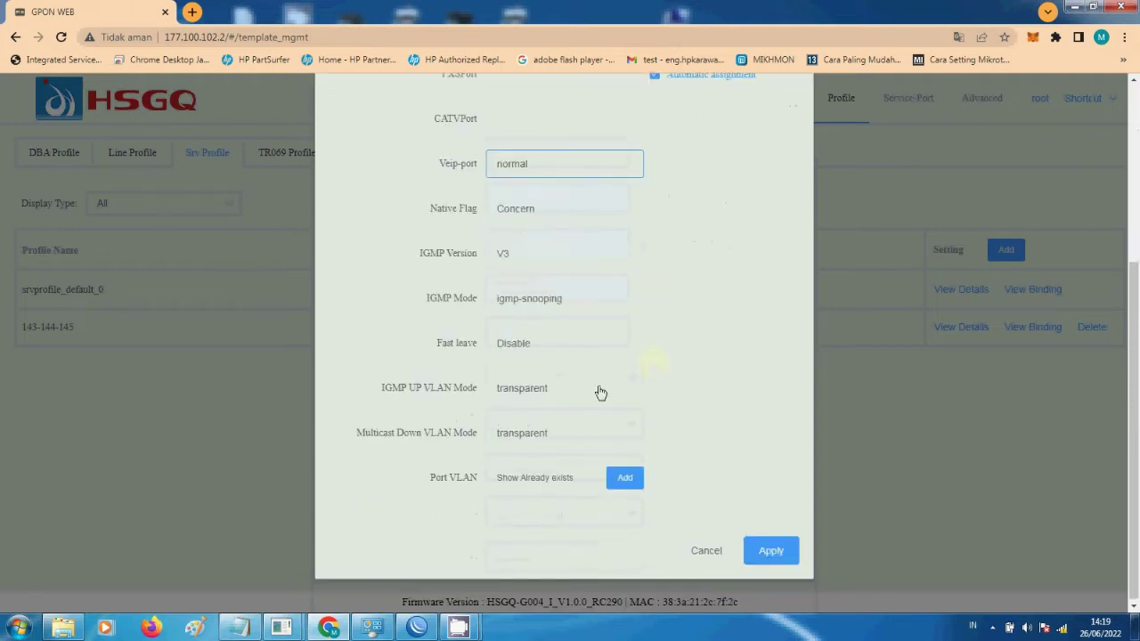
pyautogui.click(585, 438)
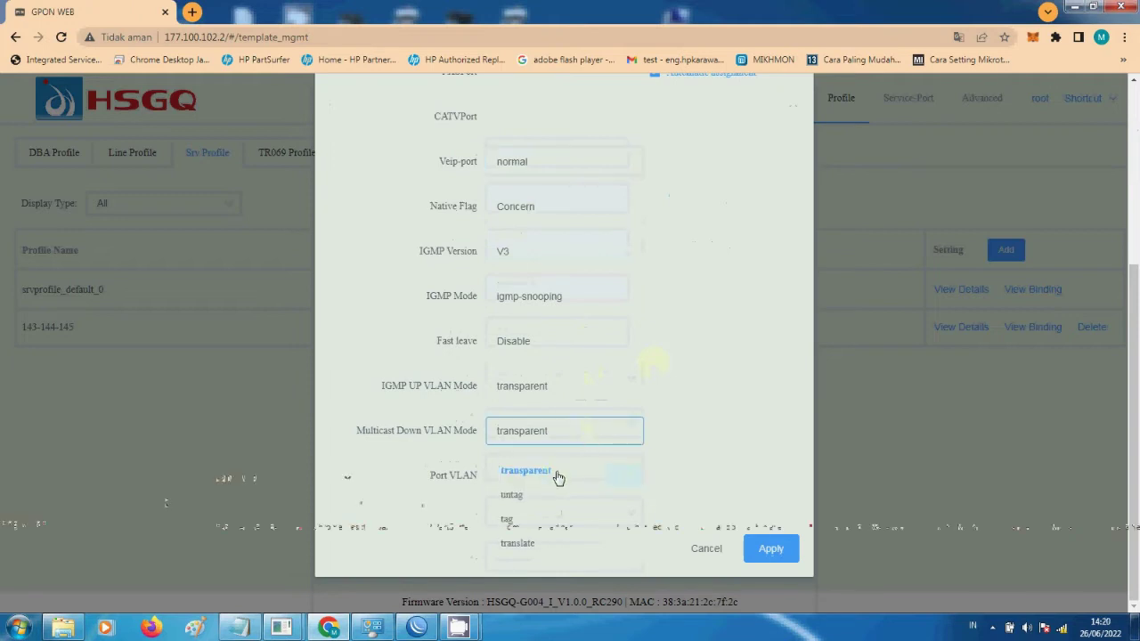
pyautogui.click(712, 449)
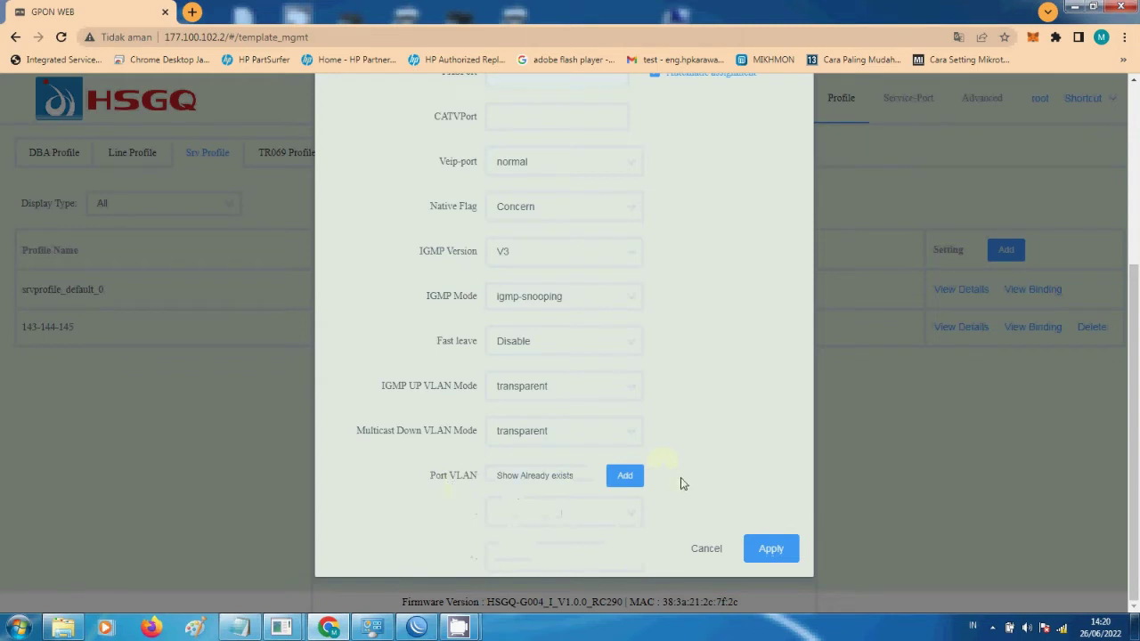
pyautogui.click(695, 555)
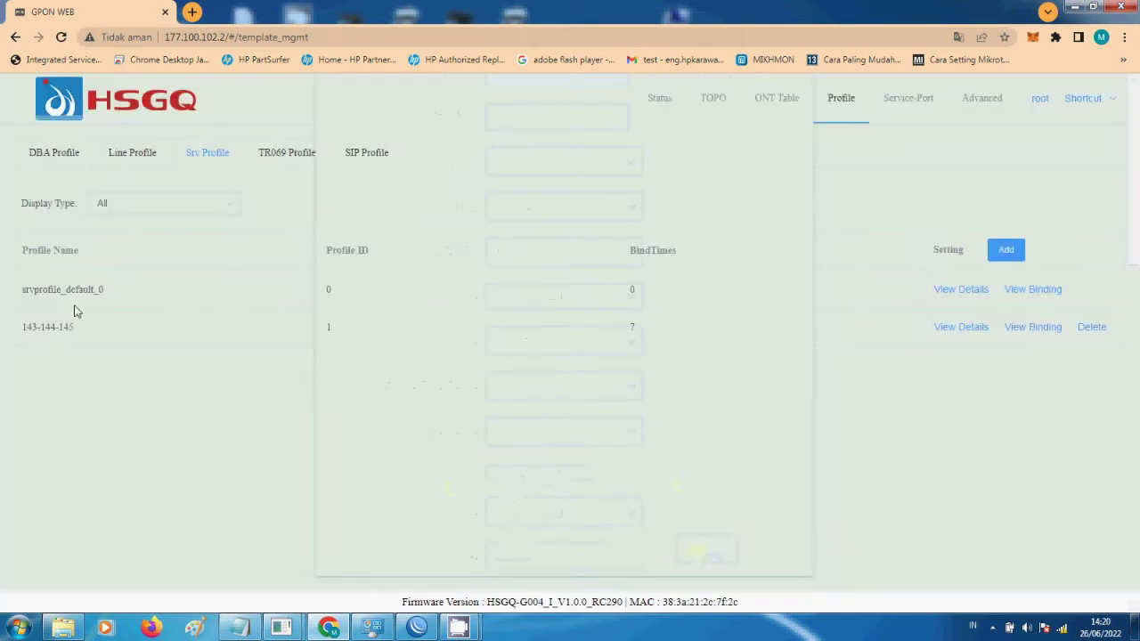
# - Browse the Service-Port list, its auto discovery entries, and the auto configuration templates
pyautogui.click(915, 101)
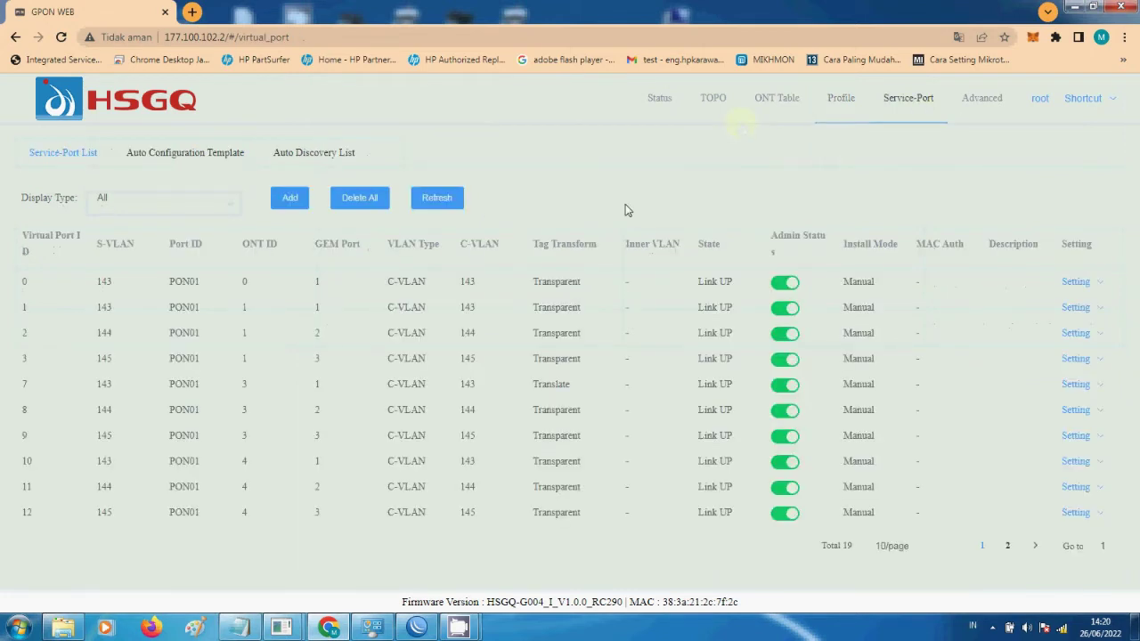
pyautogui.click(268, 155)
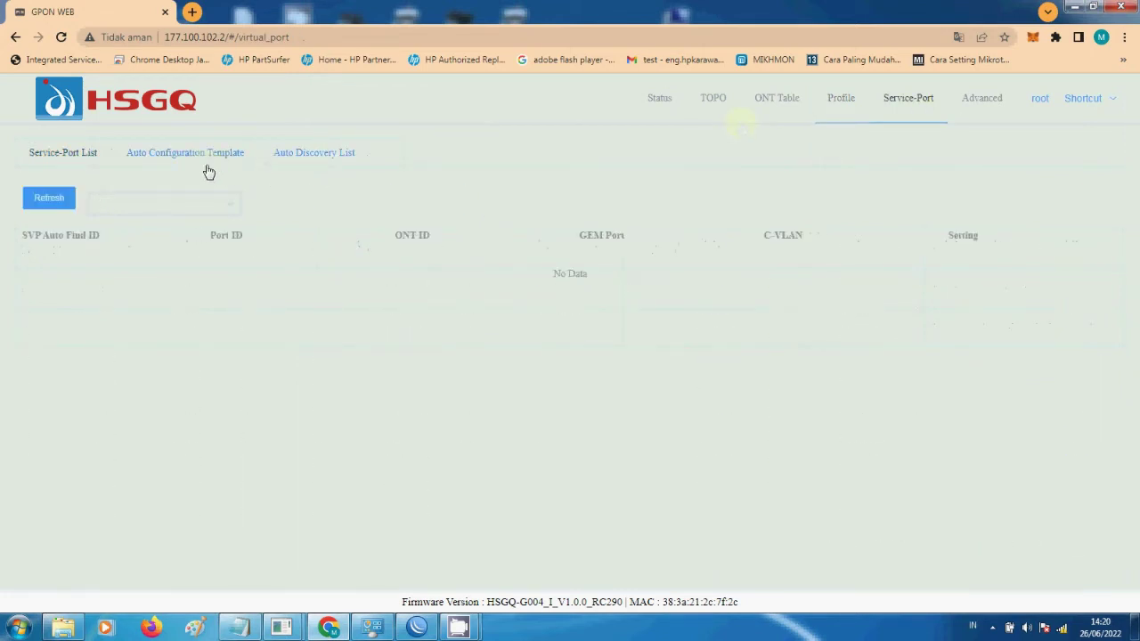
pyautogui.click(207, 167)
pyautogui.click(308, 166)
pyautogui.click(191, 158)
pyautogui.click(312, 158)
pyautogui.click(207, 158)
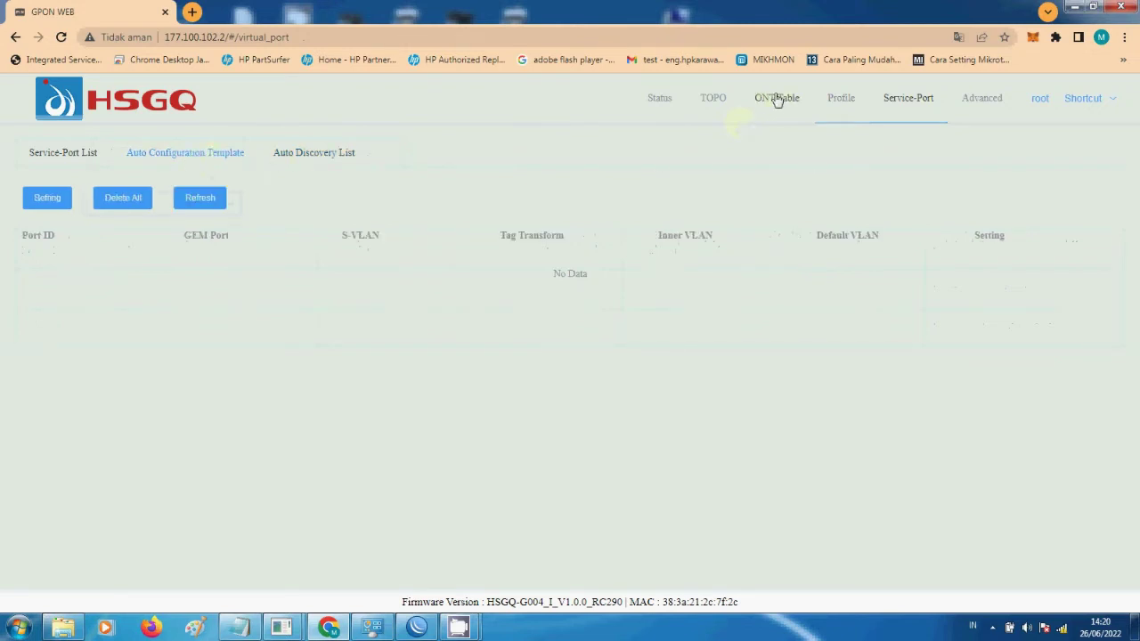
# - Check the ONT Auto Discovery List, then show the Advanced Running Status for HSGQ-G004
pyautogui.click(777, 99)
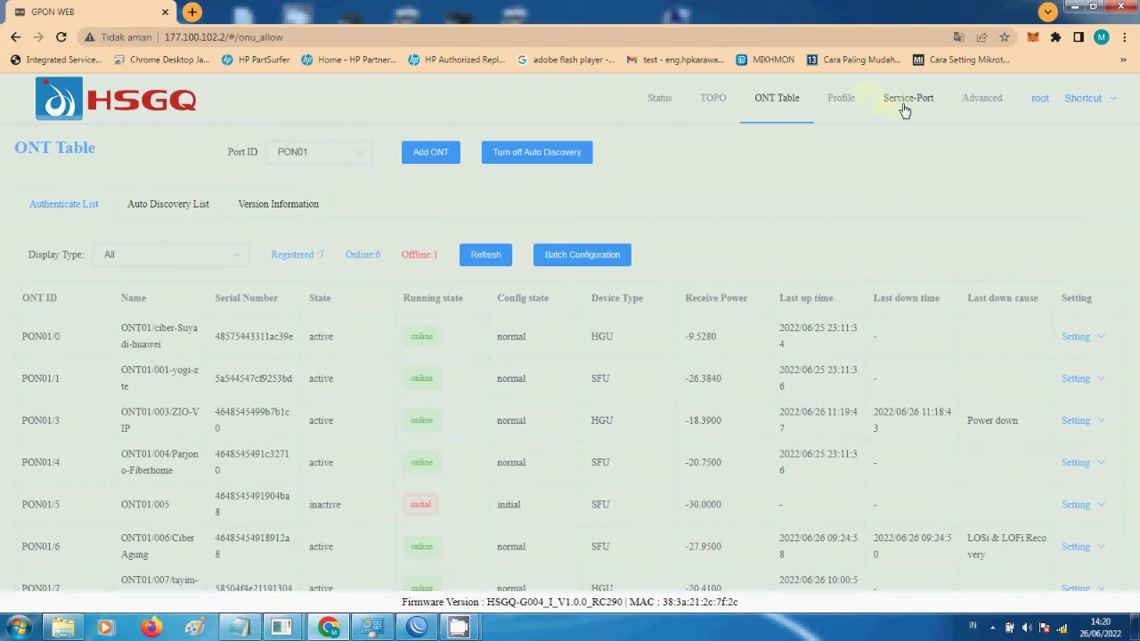
pyautogui.click(839, 104)
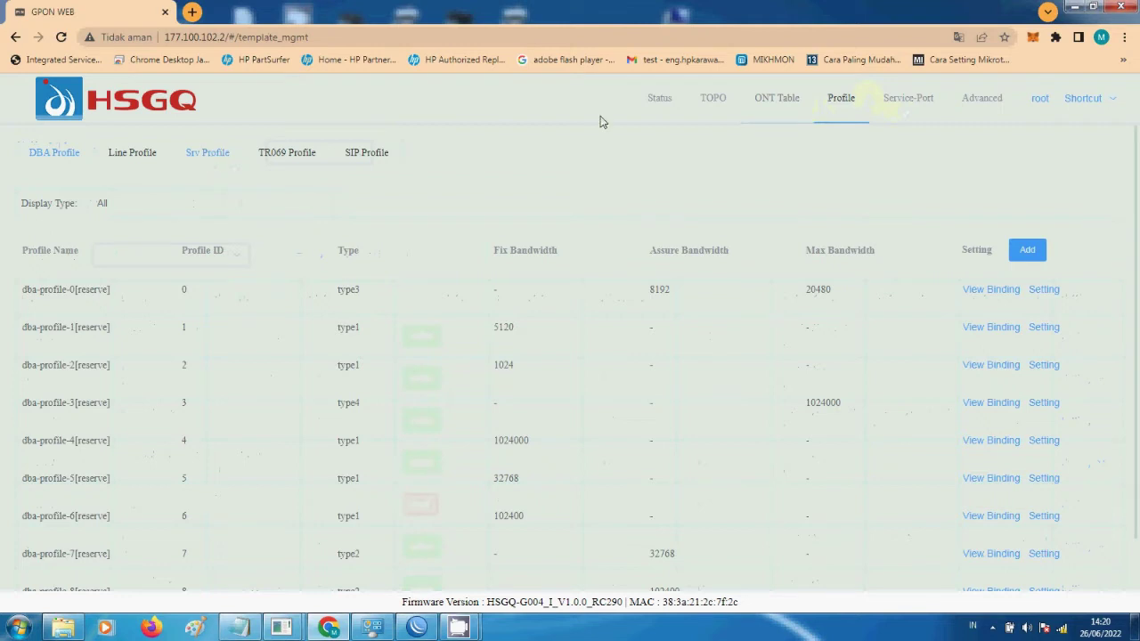
pyautogui.click(792, 105)
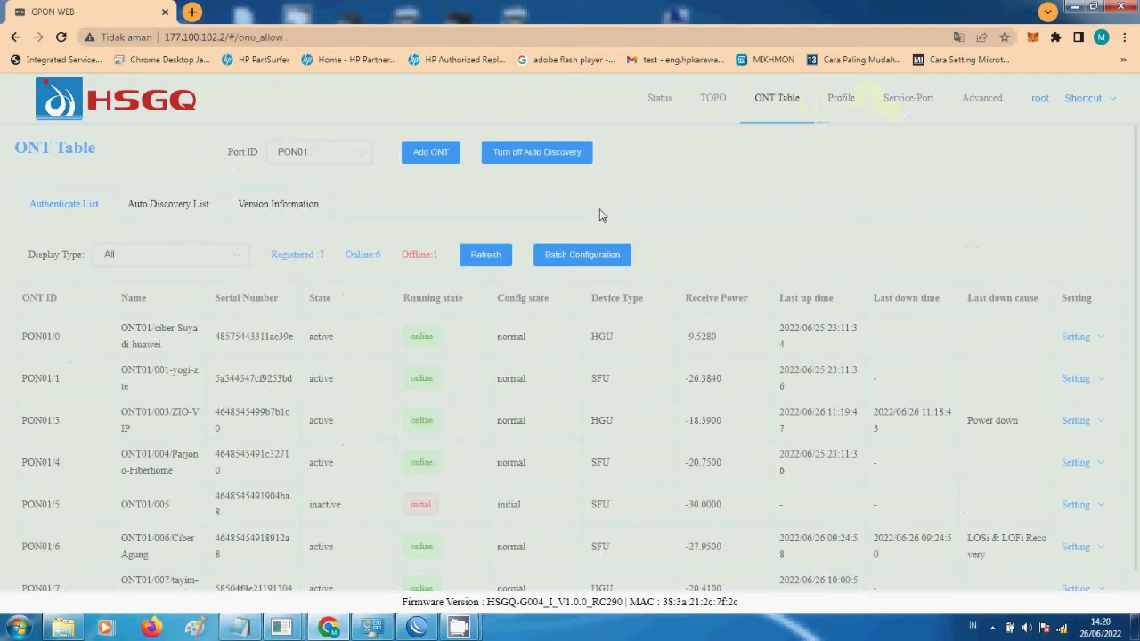
pyautogui.click(168, 204)
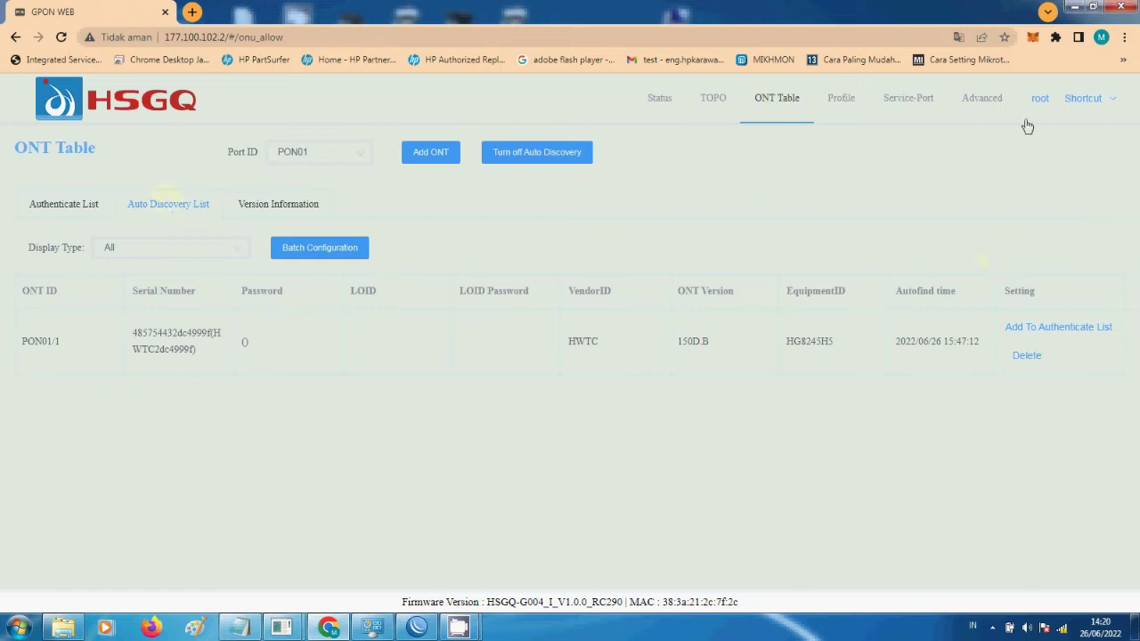
pyautogui.click(984, 105)
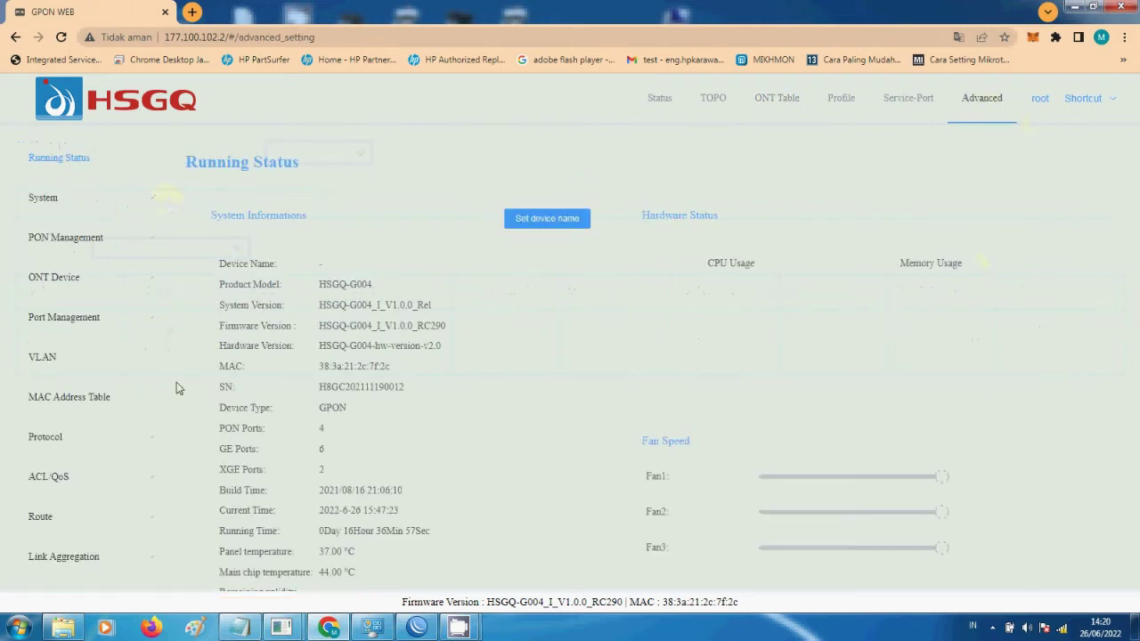
# - Review the ONT's Basic Info, Port Info, Port VLAN and Performance statistics pages
pyautogui.click(93, 292)
pyautogui.click(89, 314)
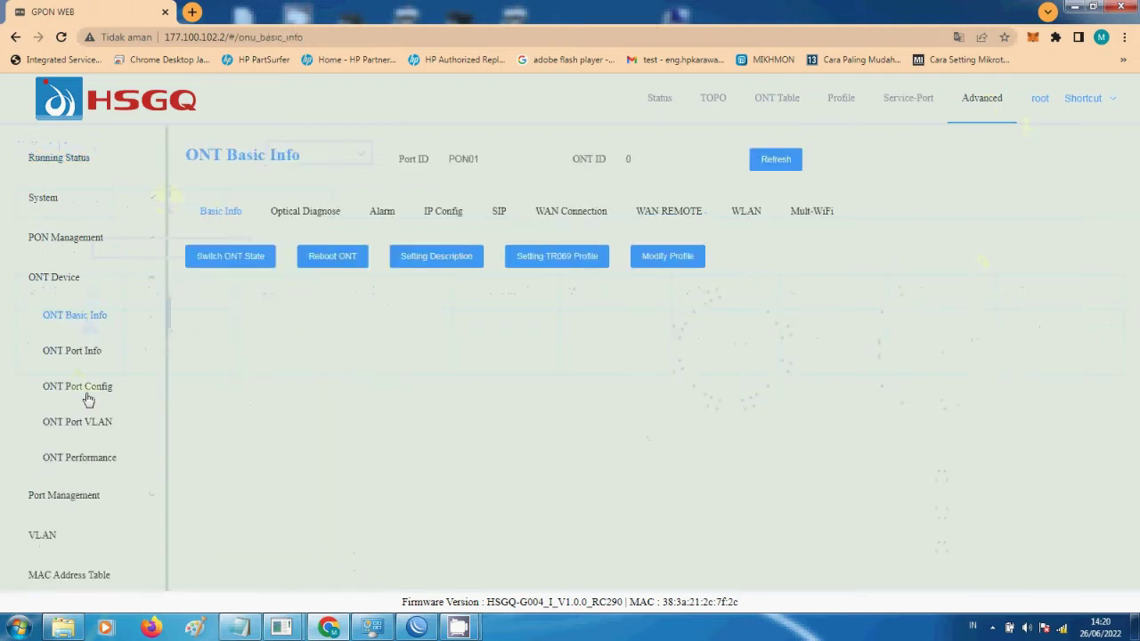
pyautogui.scroll(-1, 89, 423)
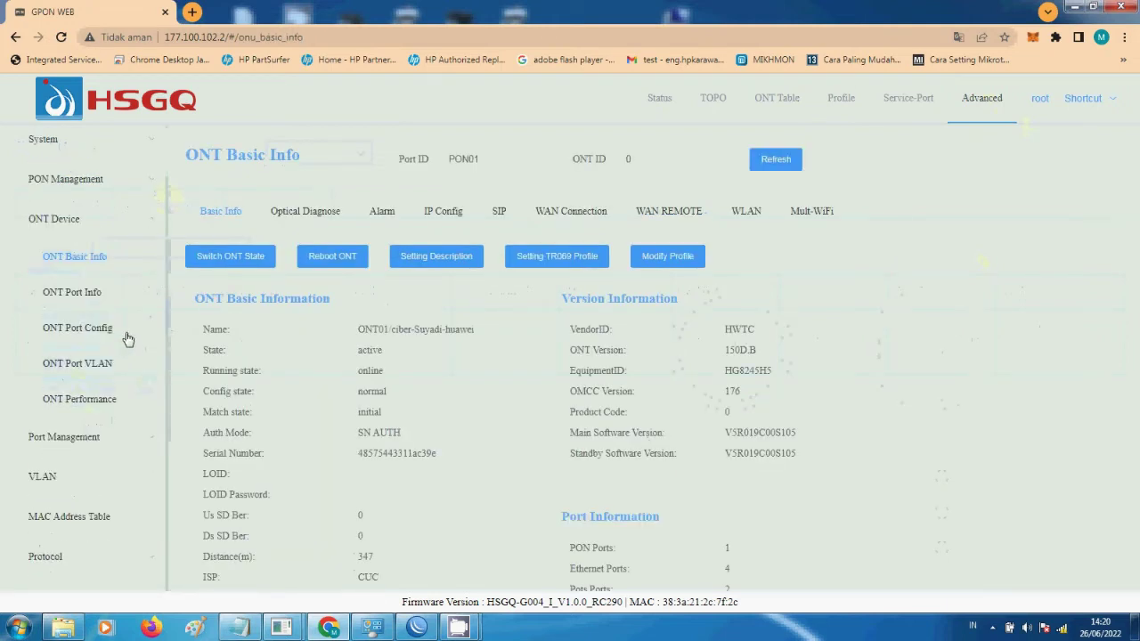
pyautogui.click(95, 295)
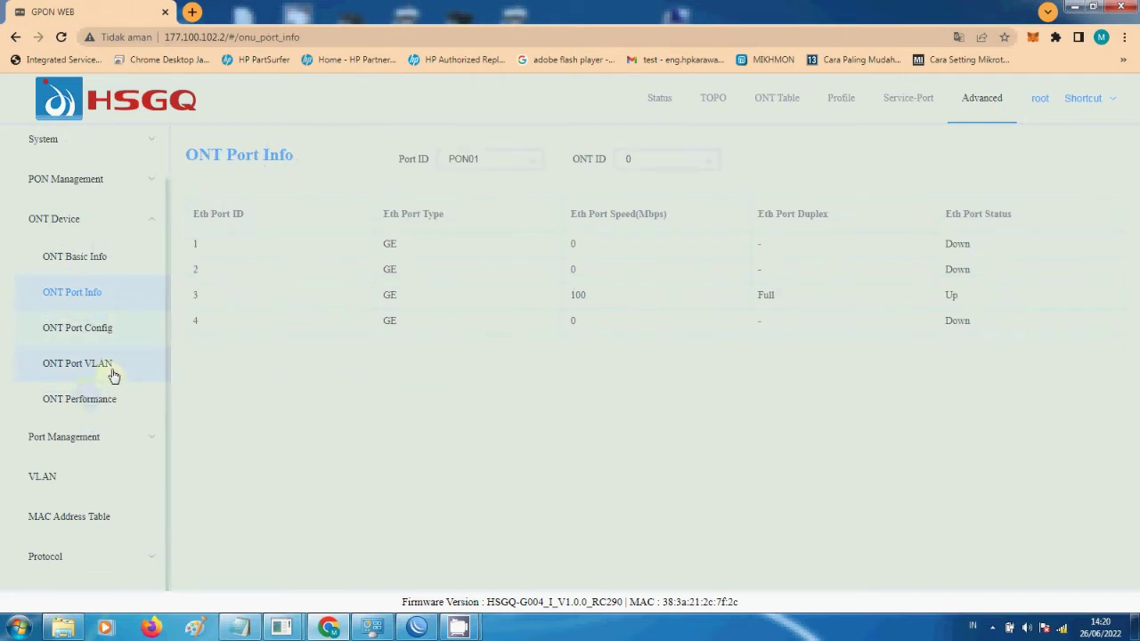
pyautogui.click(113, 375)
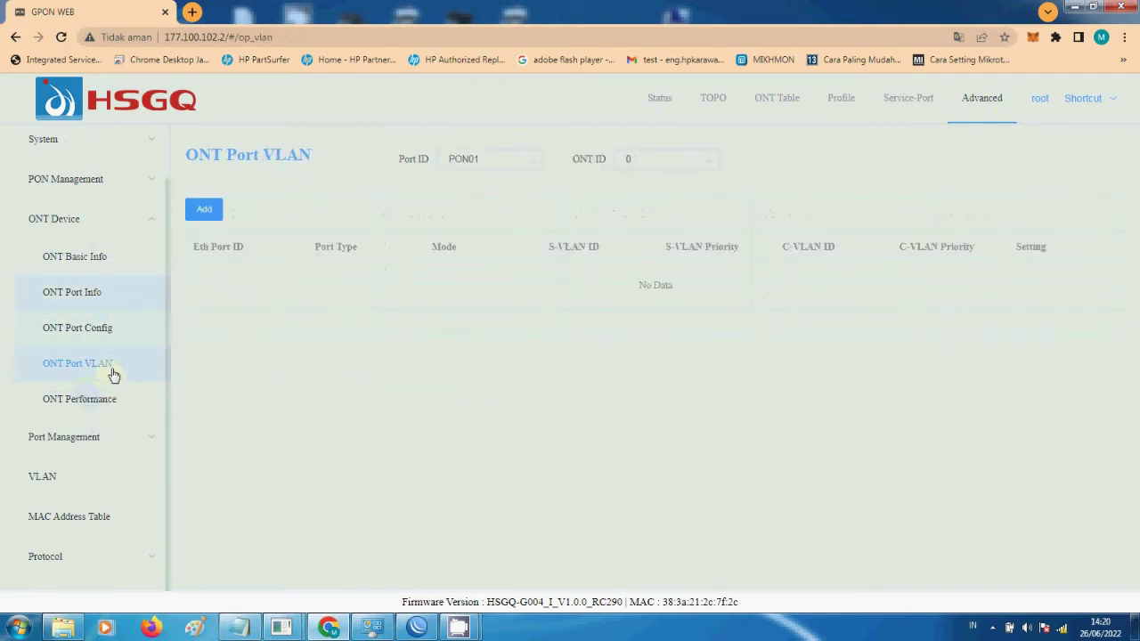
pyautogui.click(104, 402)
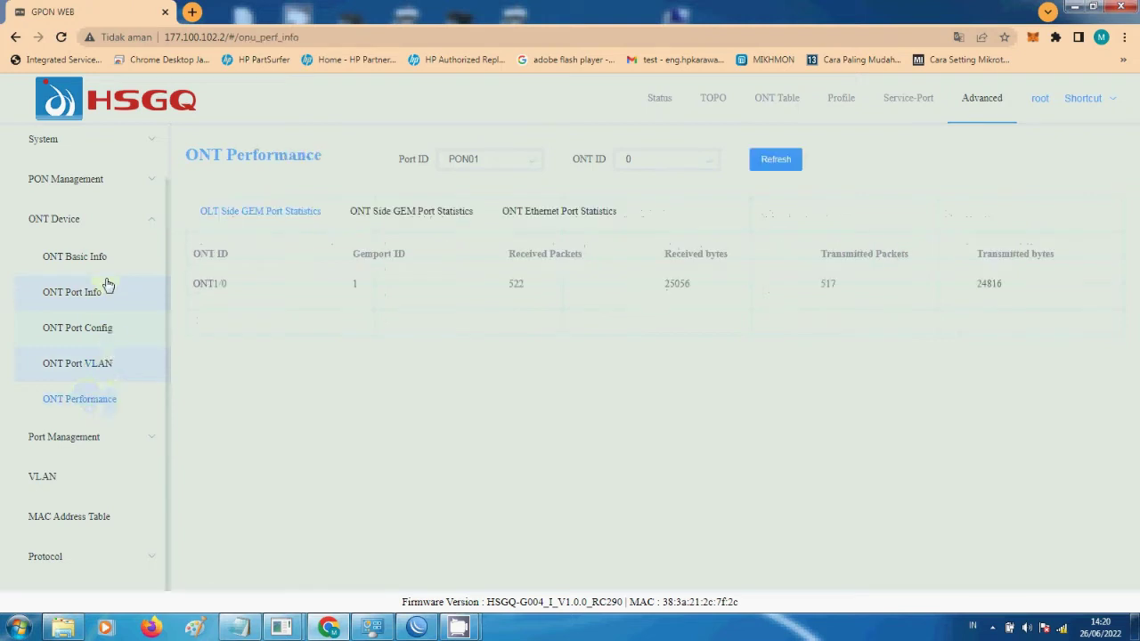
# - Open PON Setting to see auto discovery on for PON01–PON02 and off for PON03–PON04
pyautogui.click(77, 221)
pyautogui.click(68, 239)
pyautogui.click(94, 275)
pyautogui.click(87, 313)
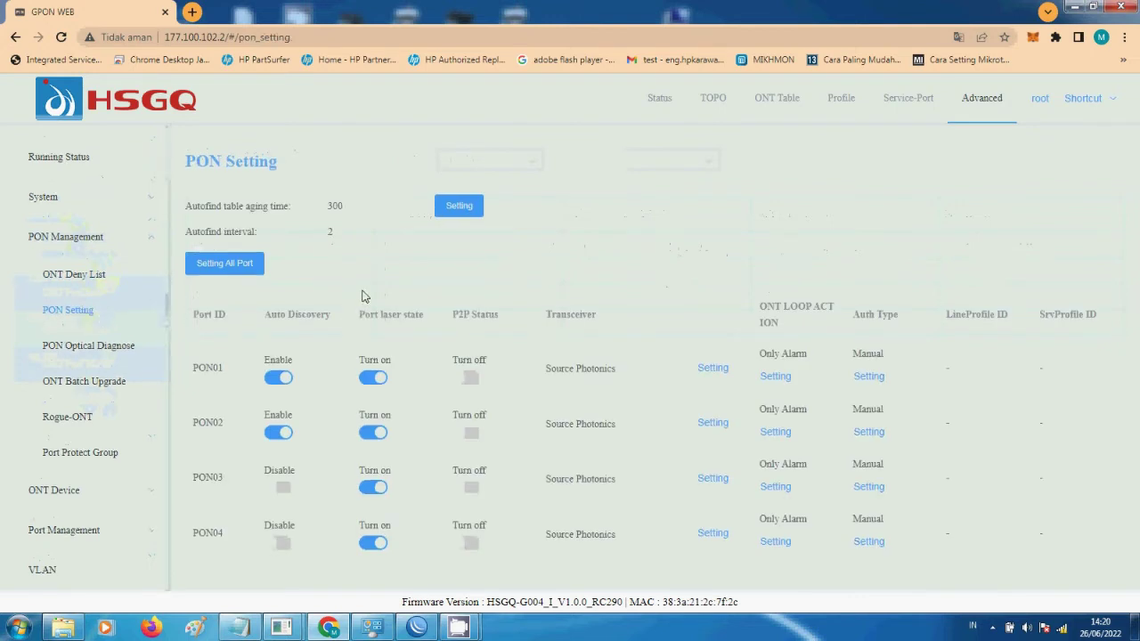
# - Turn off auto discovery on PON02 and confirm the change
pyautogui.scroll(-2, 361, 296)
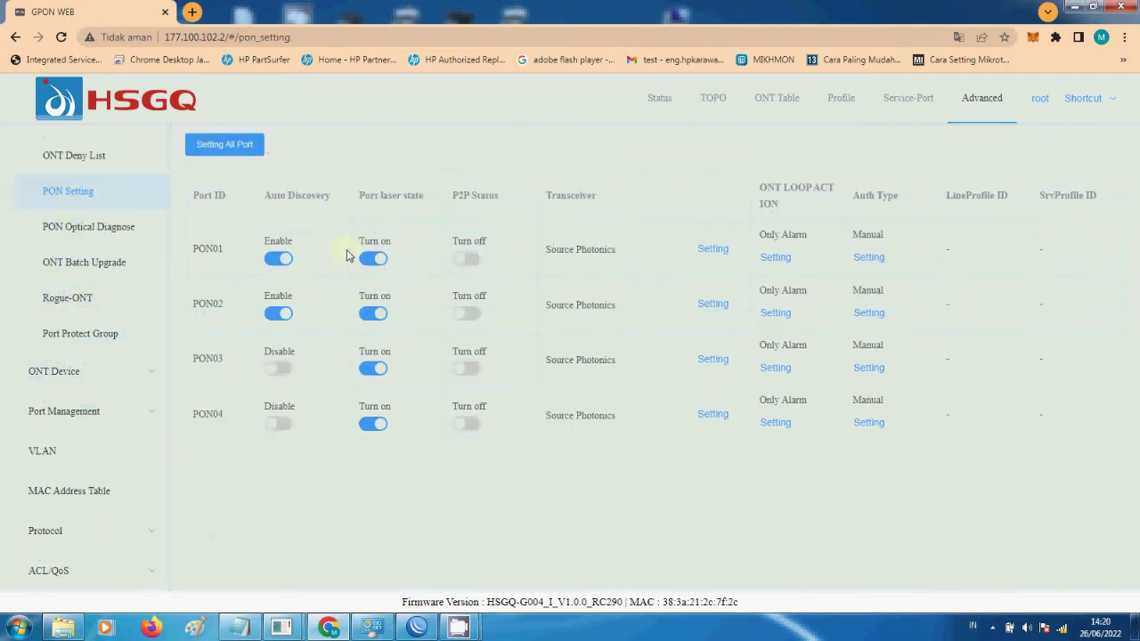
pyautogui.click(276, 312)
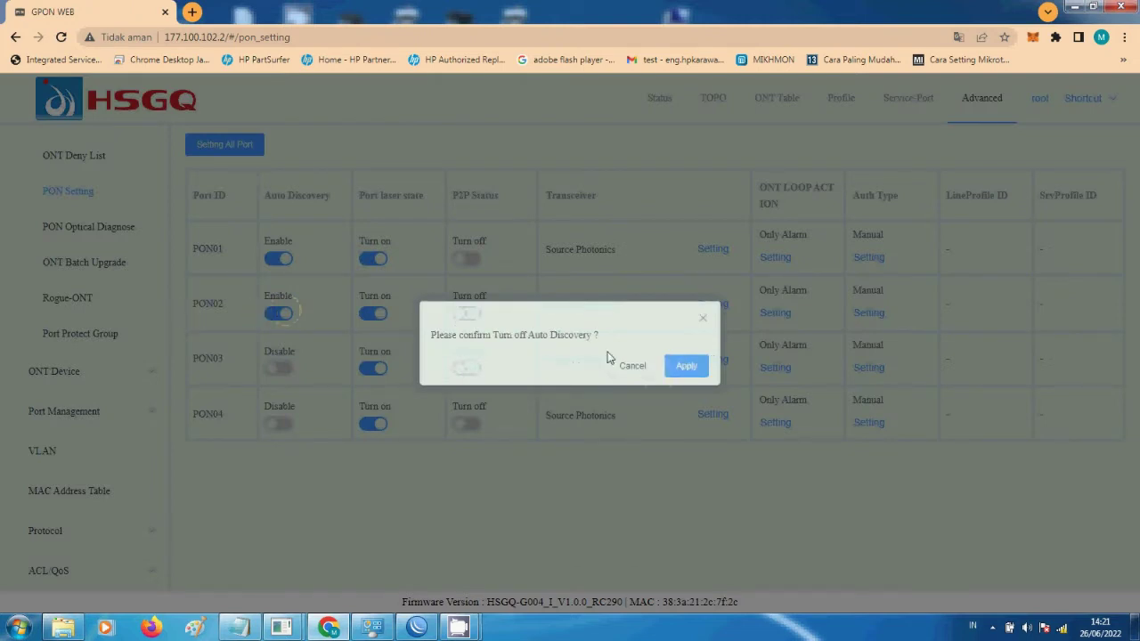
pyautogui.click(687, 367)
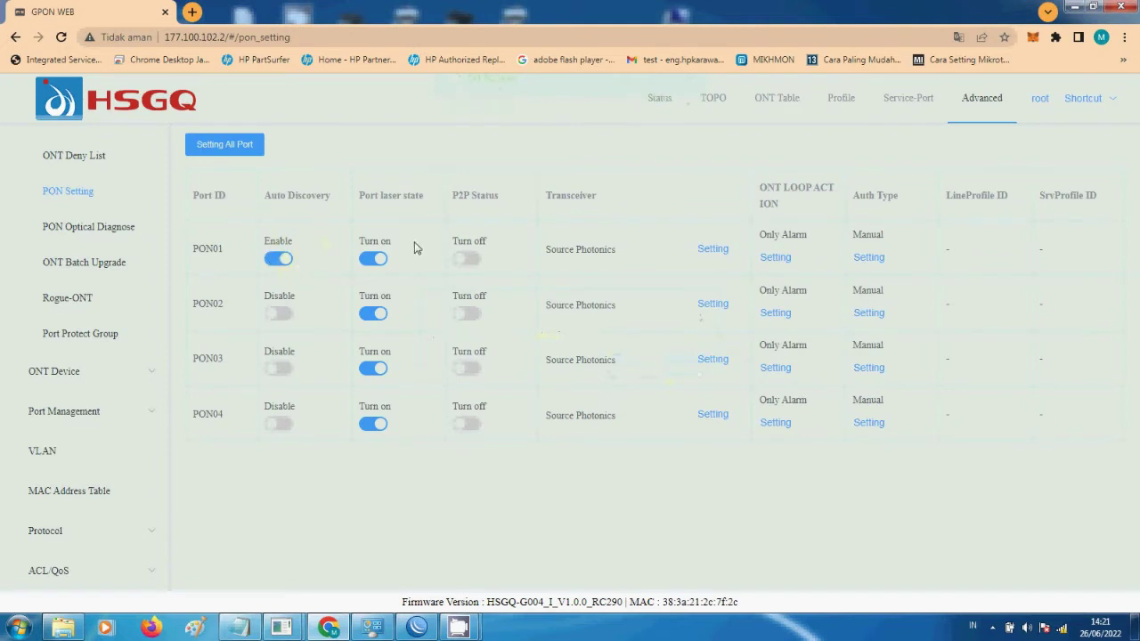
# - Return to the ONT Table listing PON01's seven registered ONTs
pyautogui.scroll(1, 823, 486)
pyautogui.scroll(-1, 823, 485)
pyautogui.scroll(2, 552, 420)
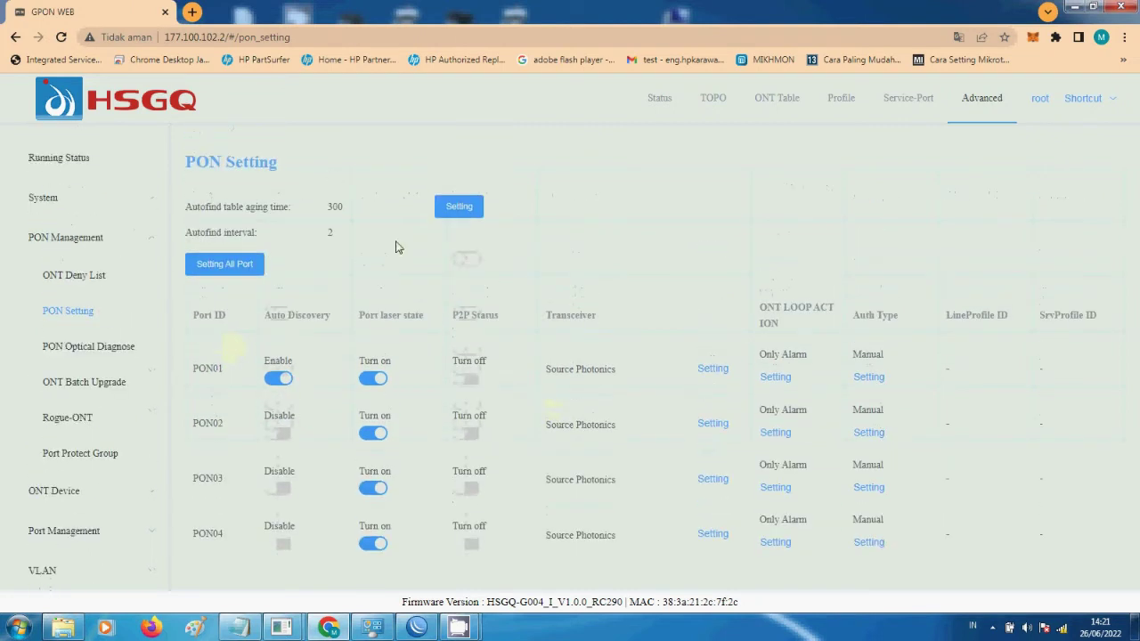
pyautogui.click(763, 104)
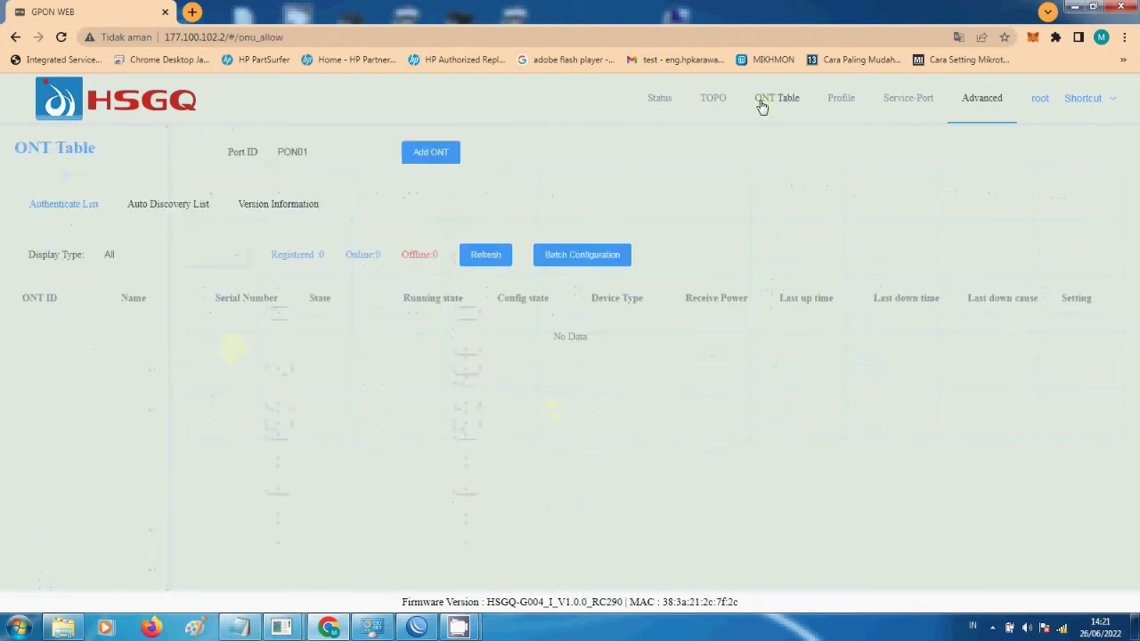
# - Authorize the discovered HG8245H5 with auto ONT ID, line profile 143-145, service profile 143-144-145
pyautogui.click(178, 207)
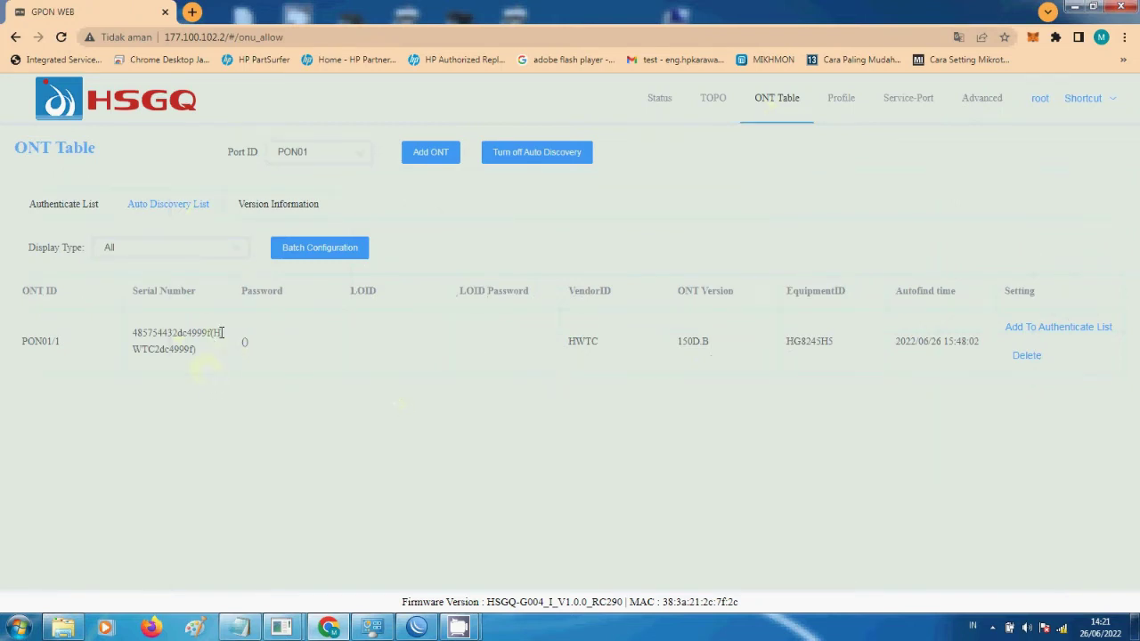
pyautogui.click(1060, 328)
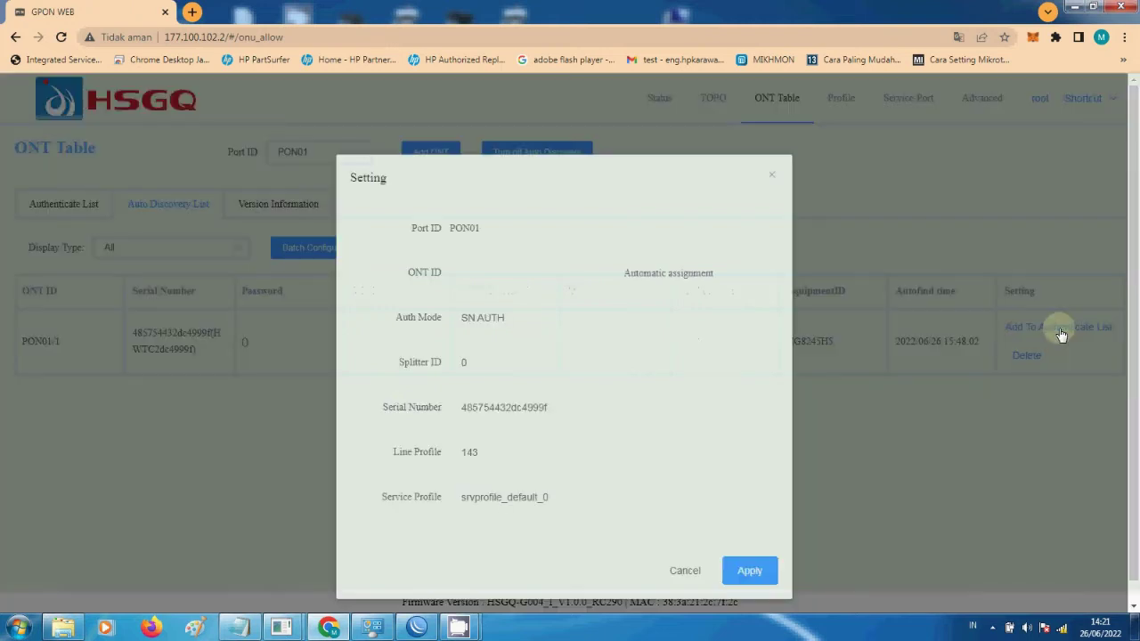
pyautogui.click(629, 277)
pyautogui.click(527, 456)
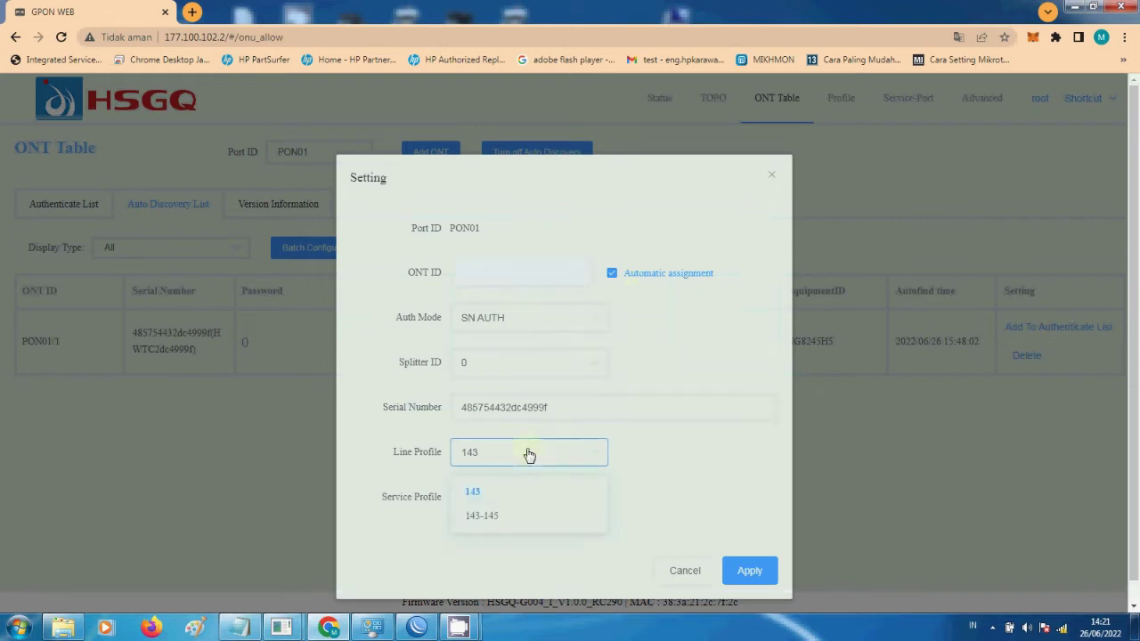
pyautogui.rightClick(627, 480)
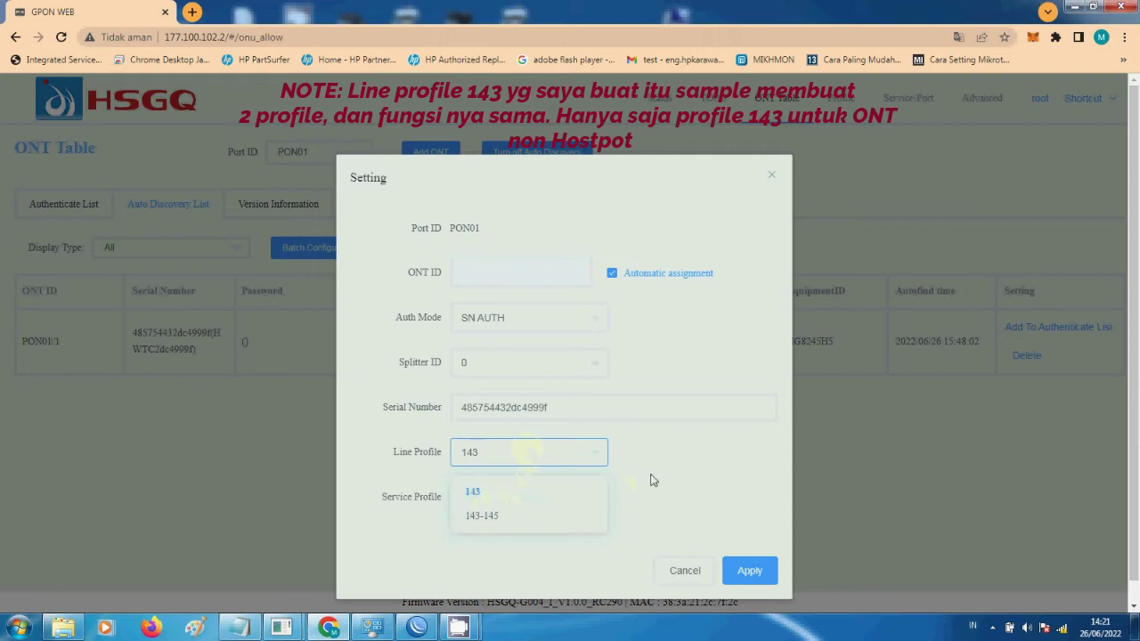
pyautogui.click(499, 517)
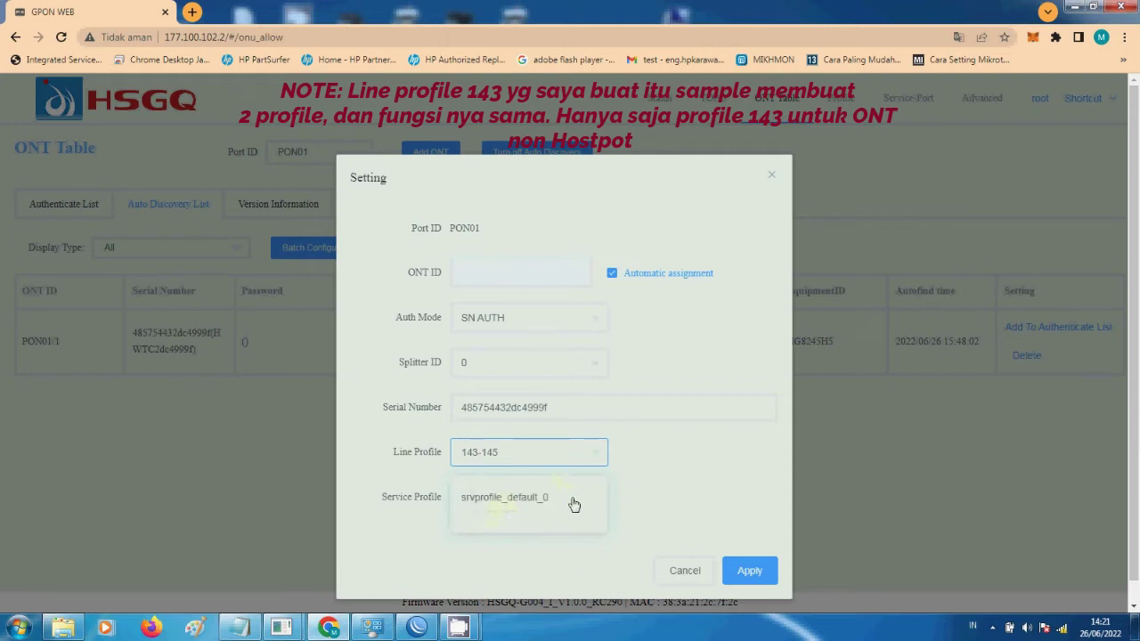
pyautogui.click(574, 504)
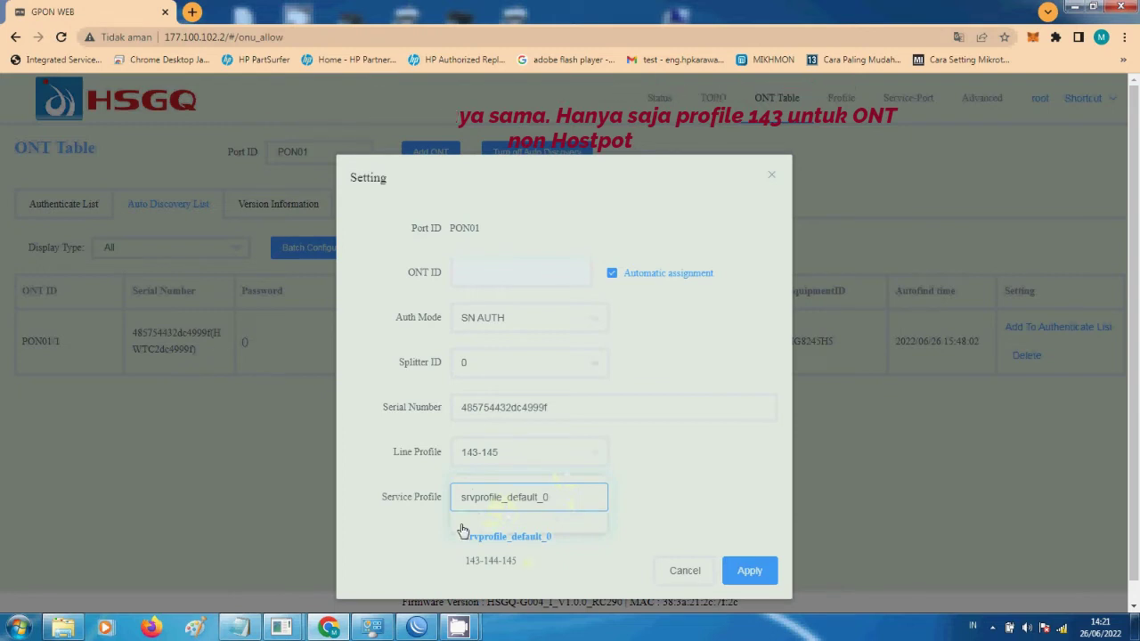
pyautogui.click(511, 564)
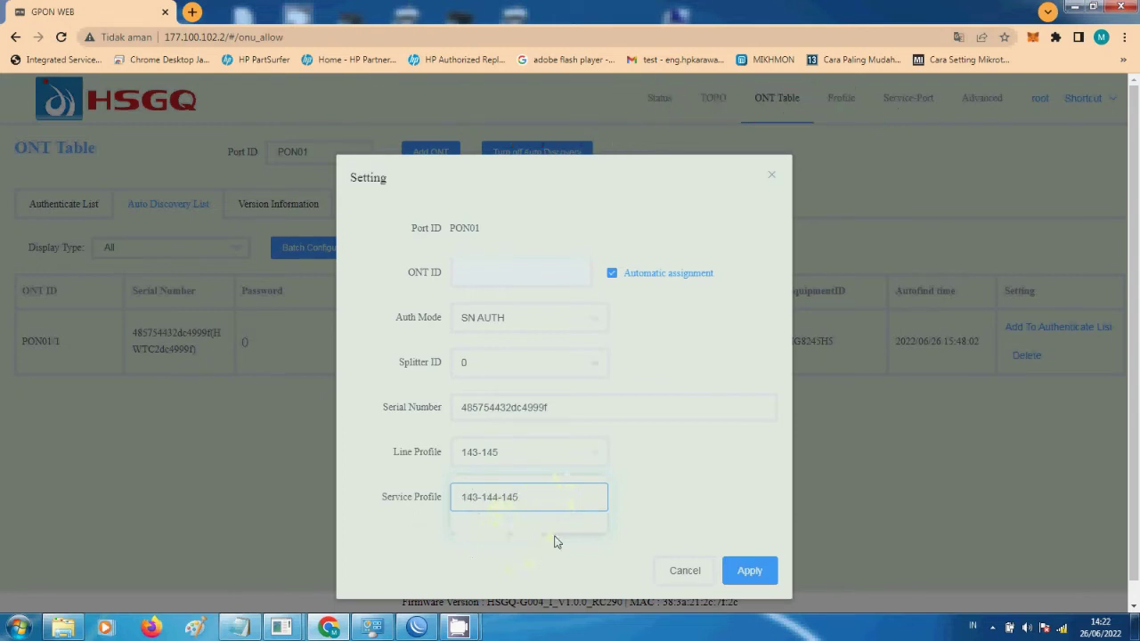
pyautogui.click(744, 568)
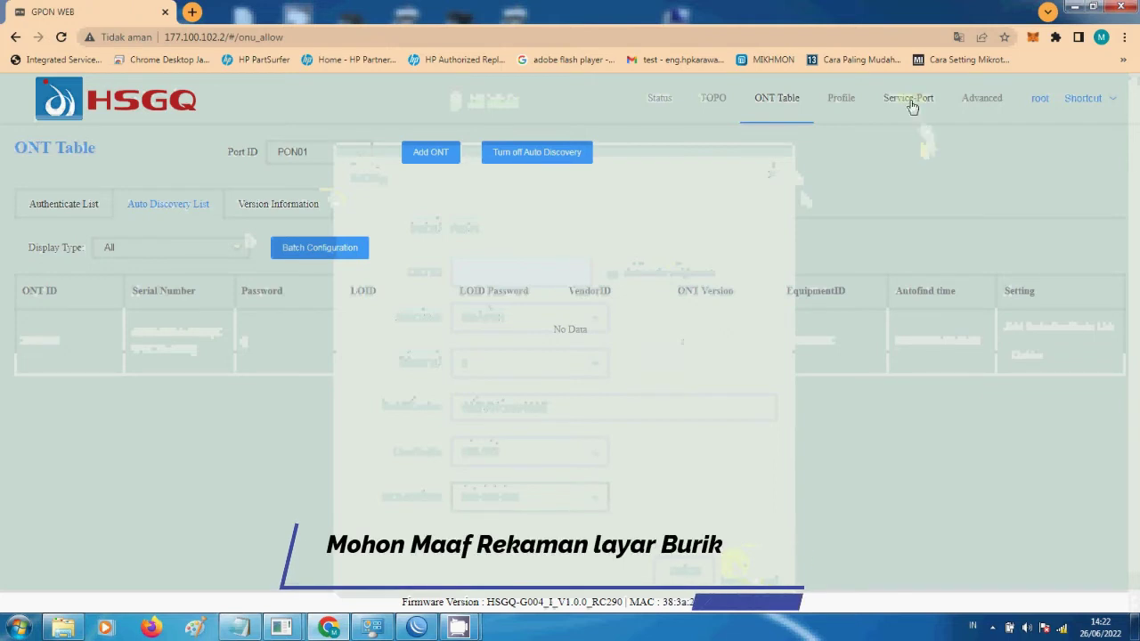
# - Show the Service-Port Auto Discovery List with ONT 2's GEM ports on VLANs 143, 144, 145
pyautogui.click(909, 100)
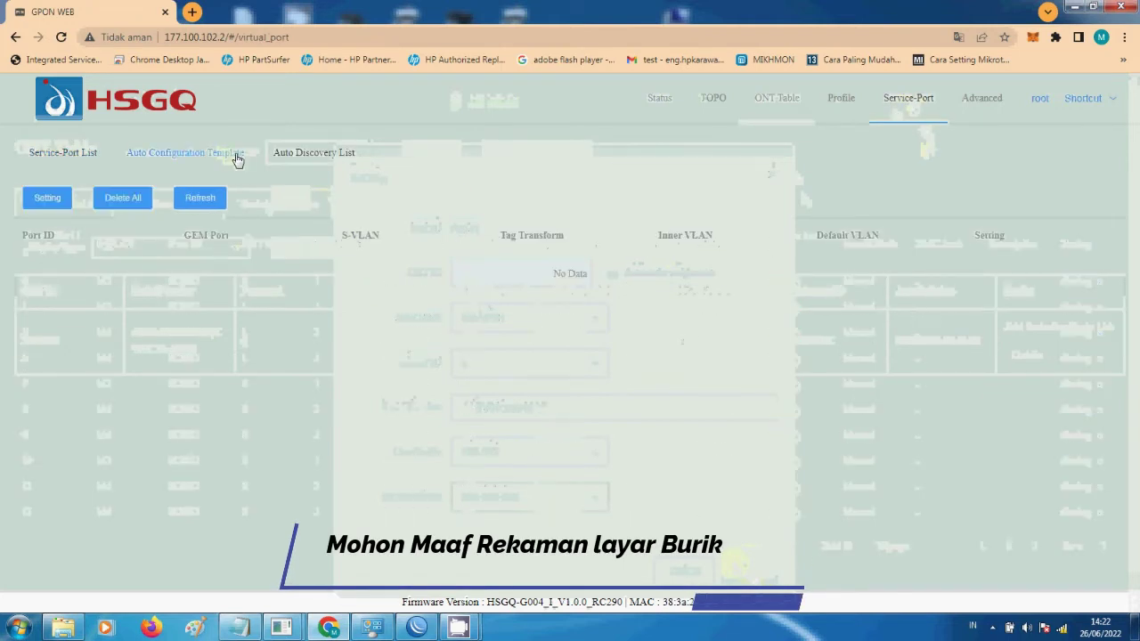
pyautogui.click(314, 153)
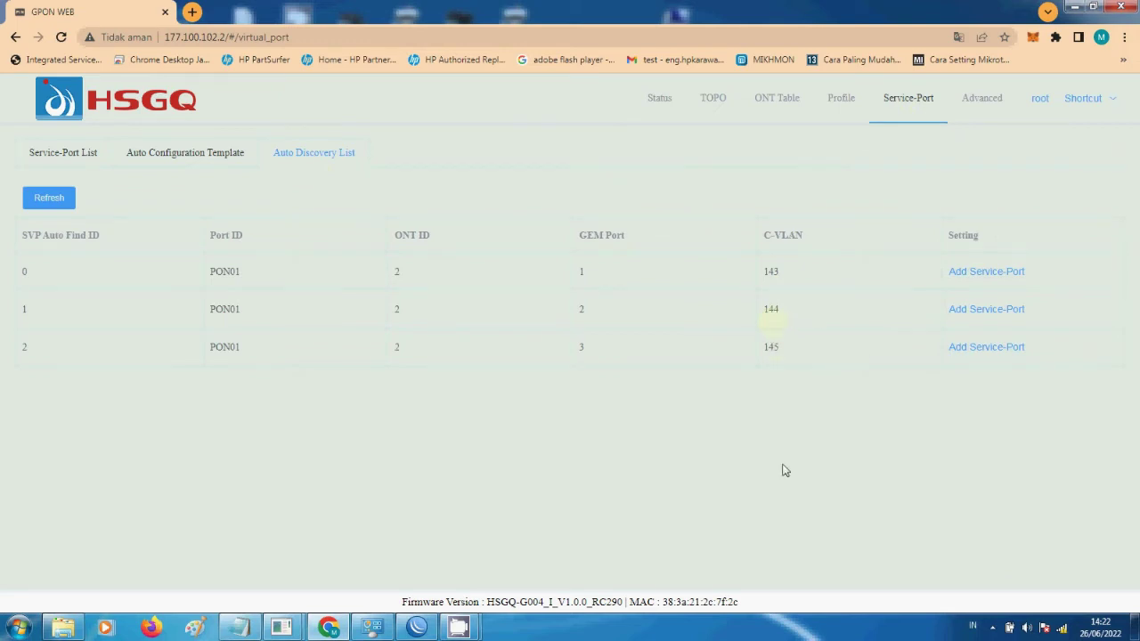
# - Add a transparent service-port for ONT 2's VLAN 143 with S-VLAN 143
pyautogui.click(965, 272)
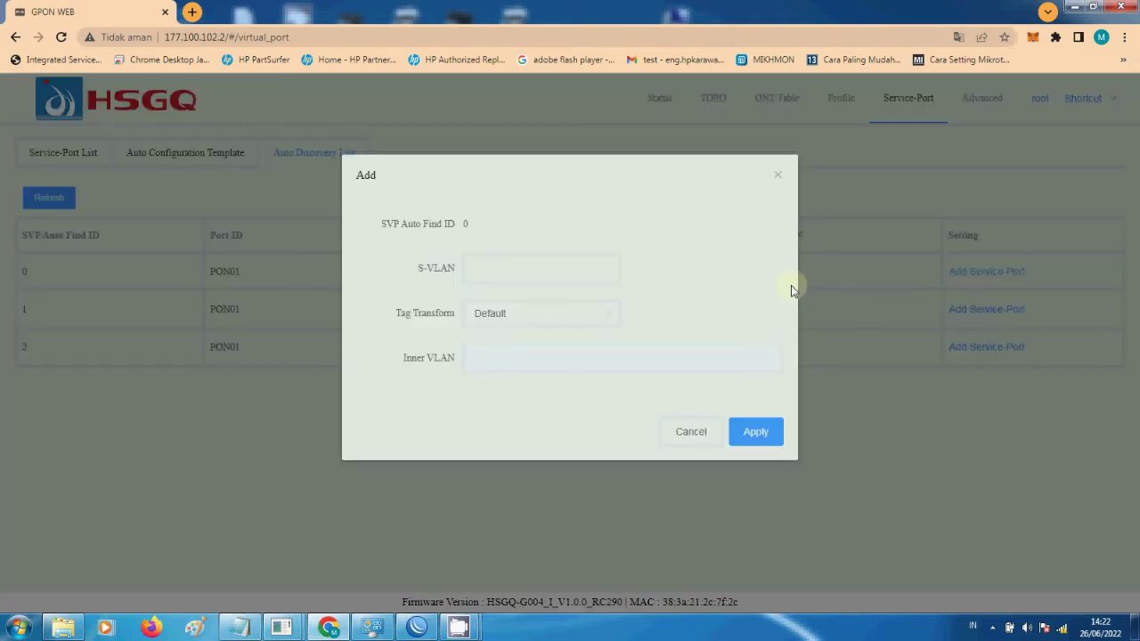
pyautogui.click(530, 259)
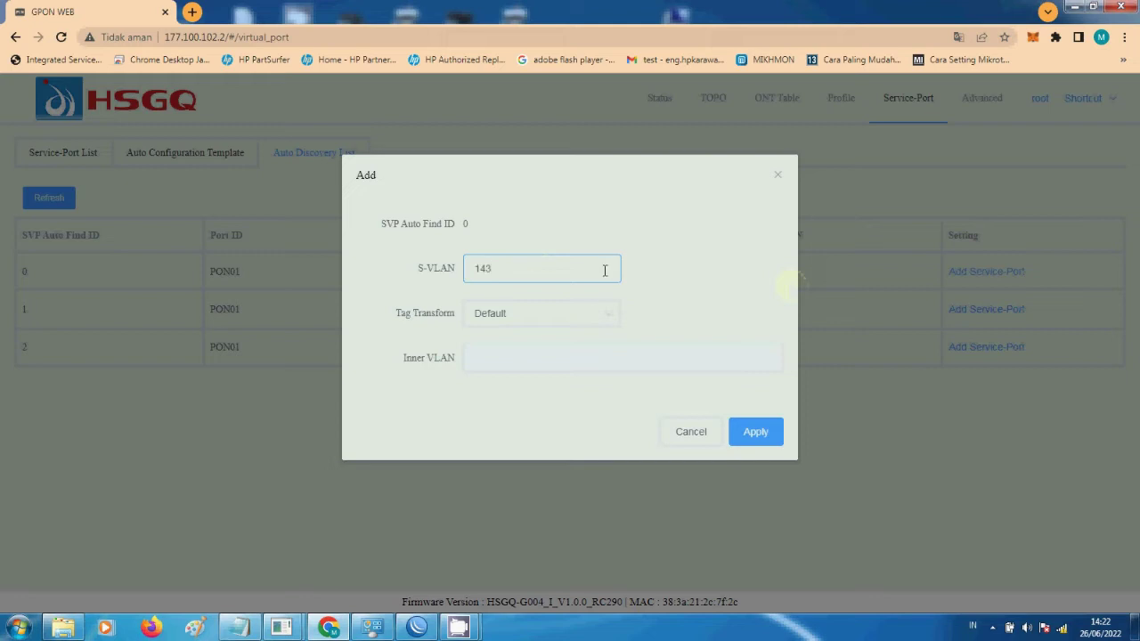
pyautogui.click(541, 316)
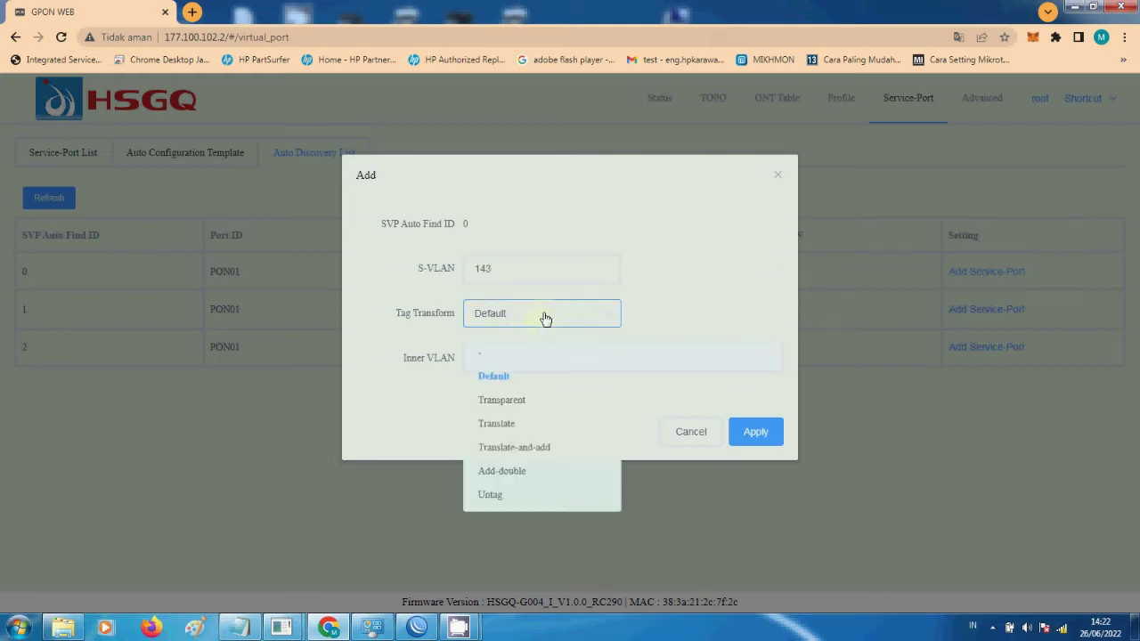
pyautogui.click(531, 398)
pyautogui.click(744, 435)
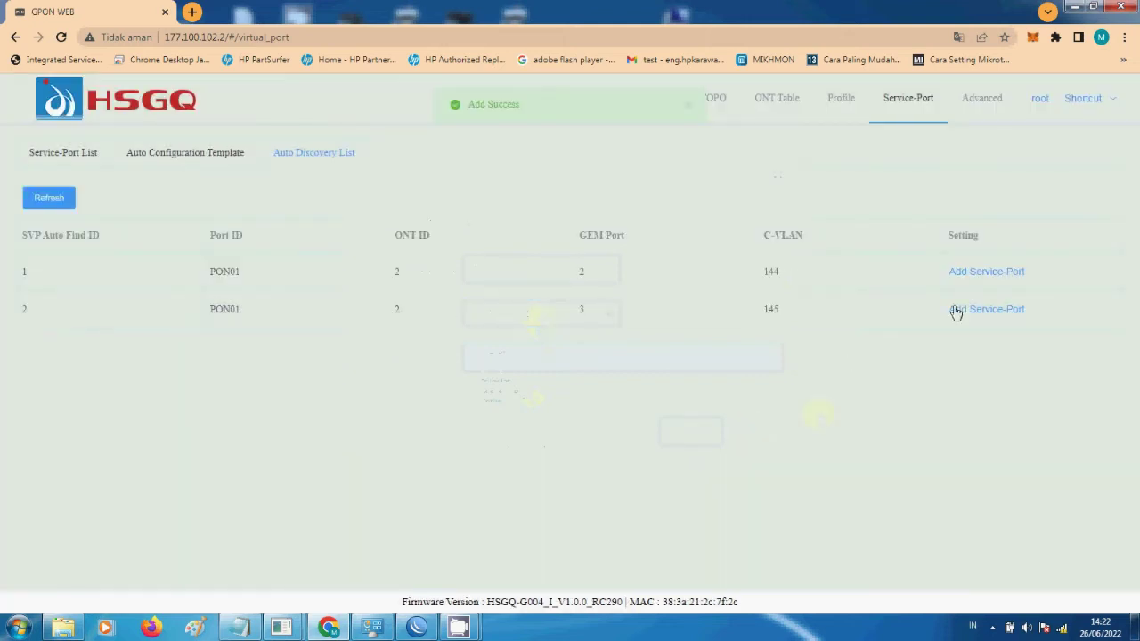
# - Add a transparent service-port for VLAN 145 with S-VLAN 145, then view the service-port list
pyautogui.doubleClick(771, 272)
pyautogui.click(841, 316)
pyautogui.doubleClick(771, 312)
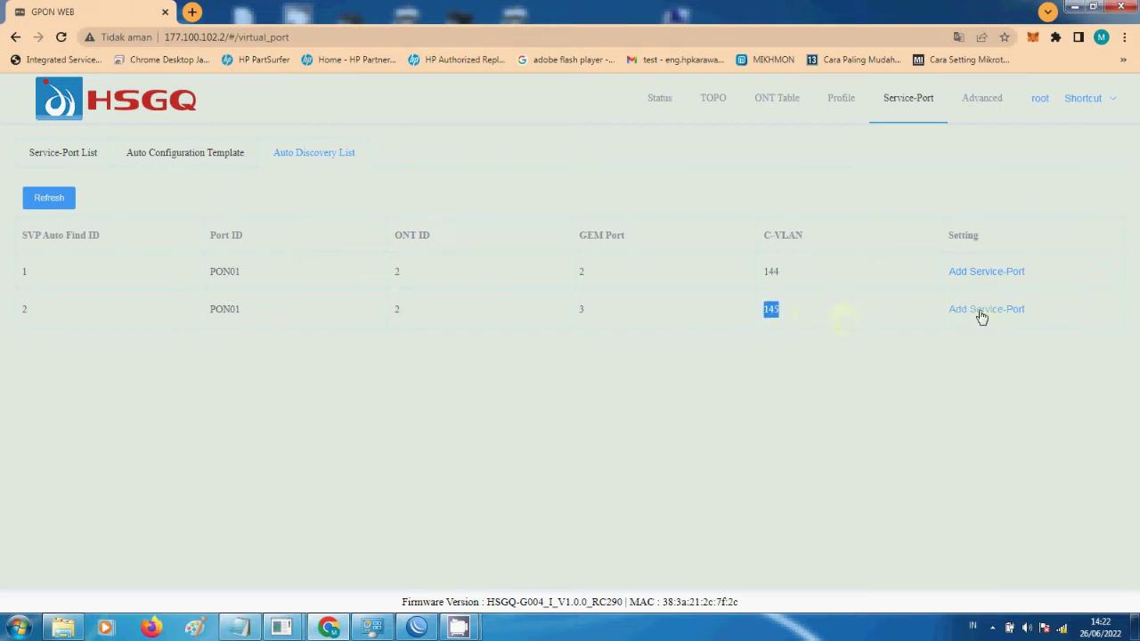
pyautogui.click(977, 311)
pyautogui.click(527, 272)
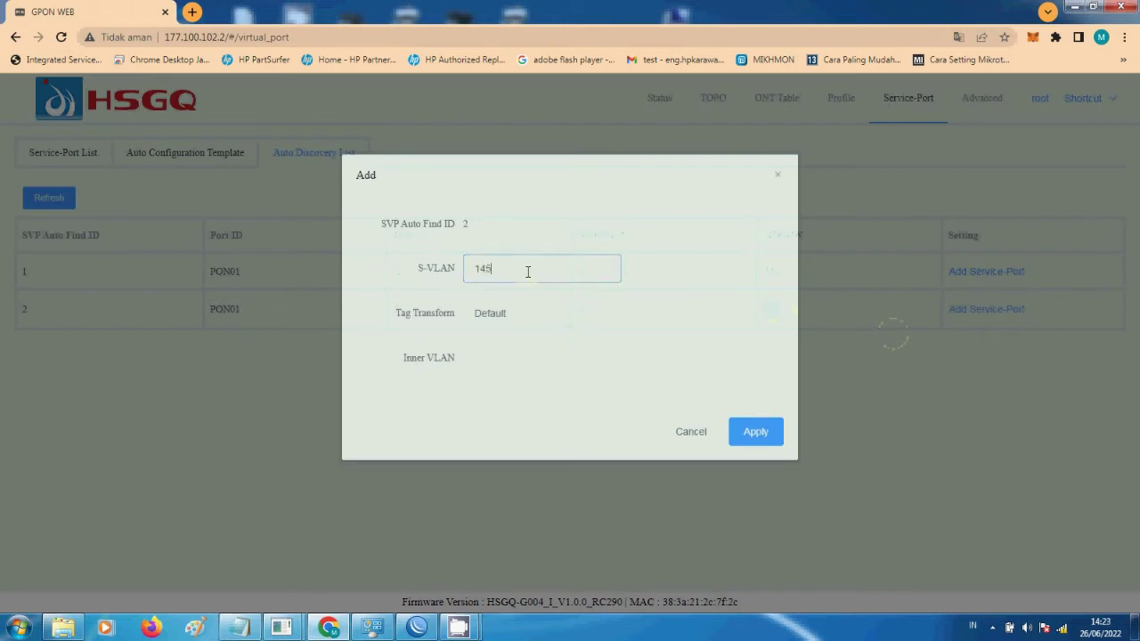
pyautogui.click(532, 315)
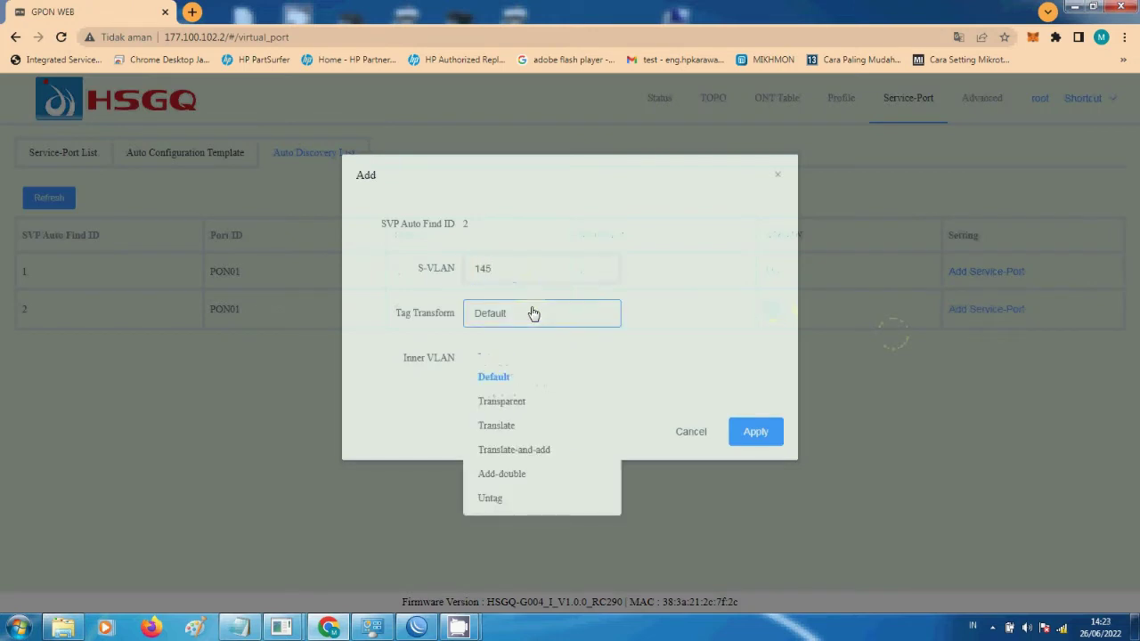
pyautogui.click(529, 405)
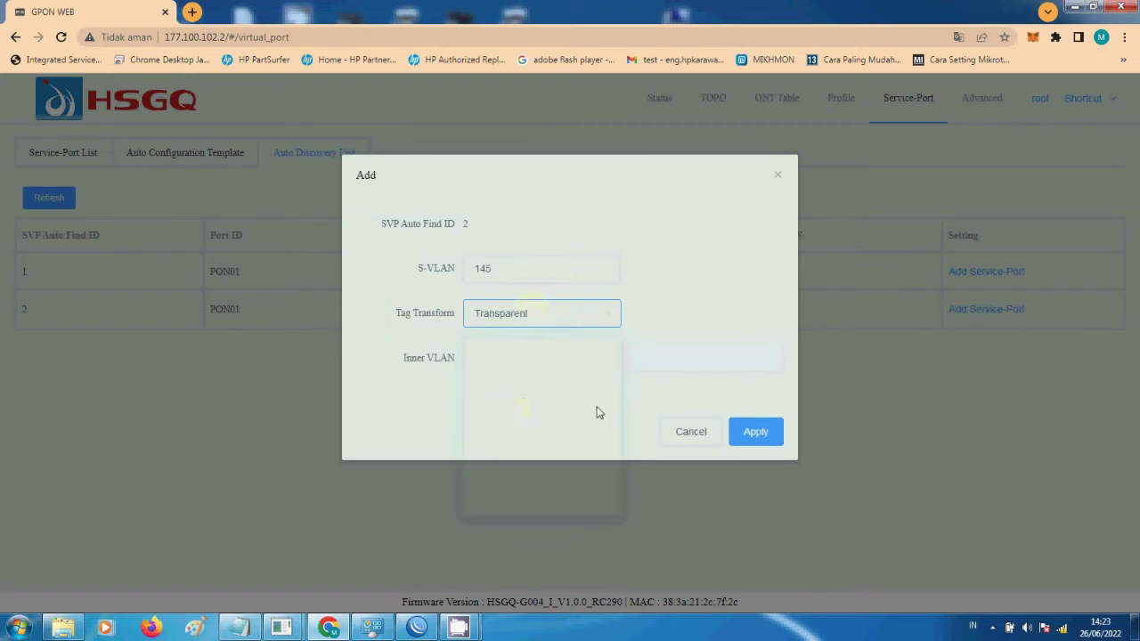
pyautogui.click(745, 442)
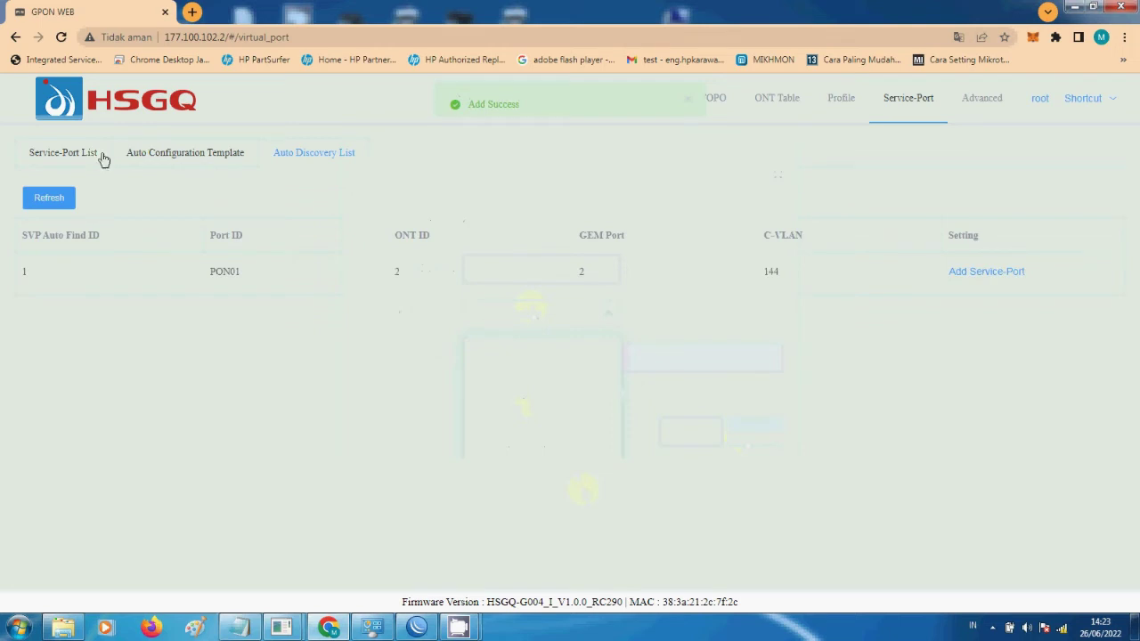
pyautogui.click(89, 158)
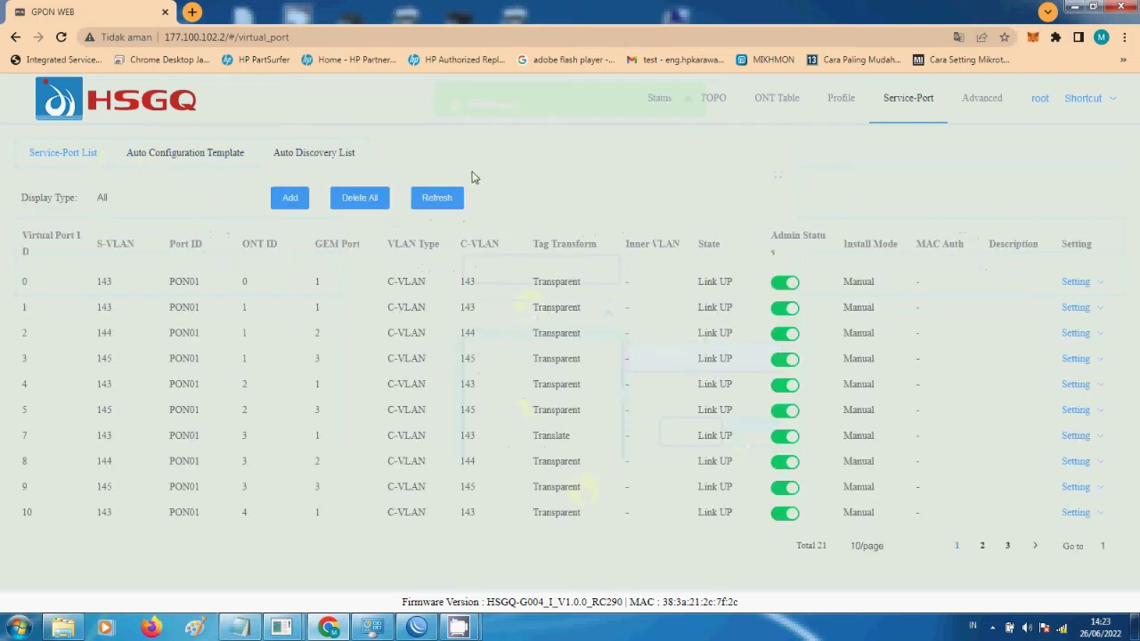
# - Locate ONT PON01/2's row and serial number in the ONT Table
pyautogui.click(160, 152)
pyautogui.click(89, 155)
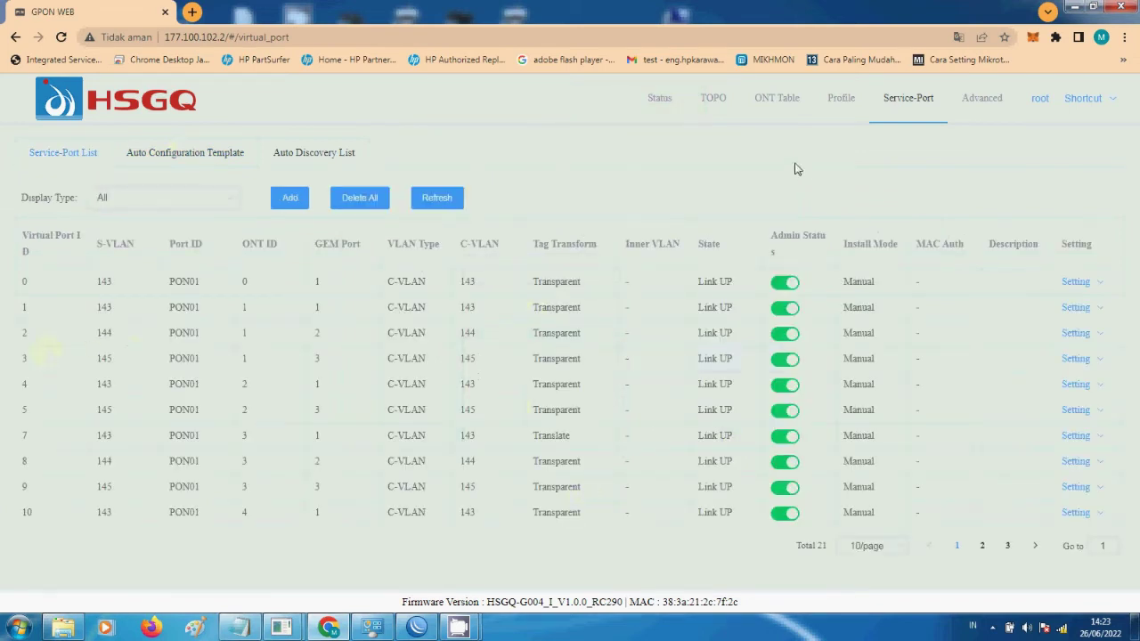
pyautogui.click(773, 102)
pyautogui.scroll(-1, 99, 372)
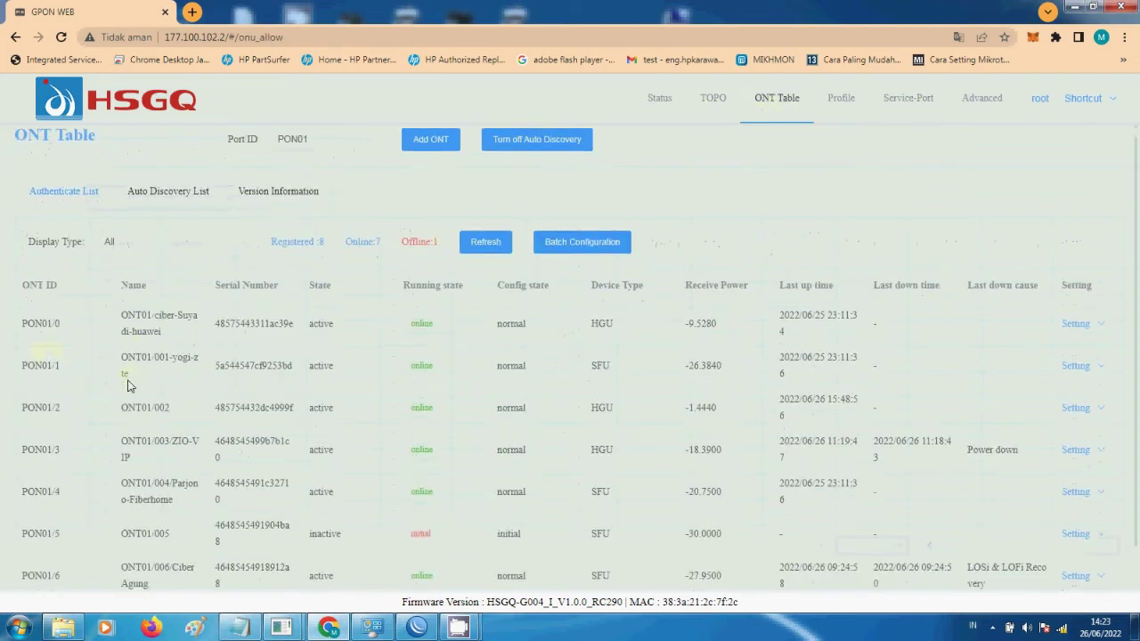
pyautogui.doubleClick(280, 361)
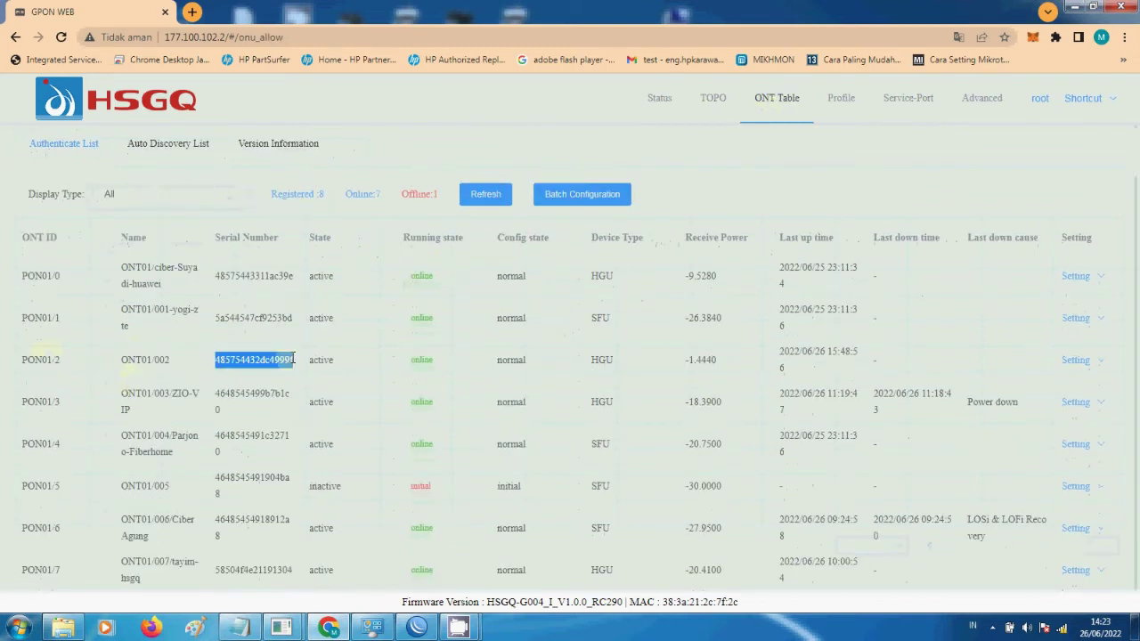
pyautogui.moveTo(126, 360); pyautogui.dragTo(719, 349)
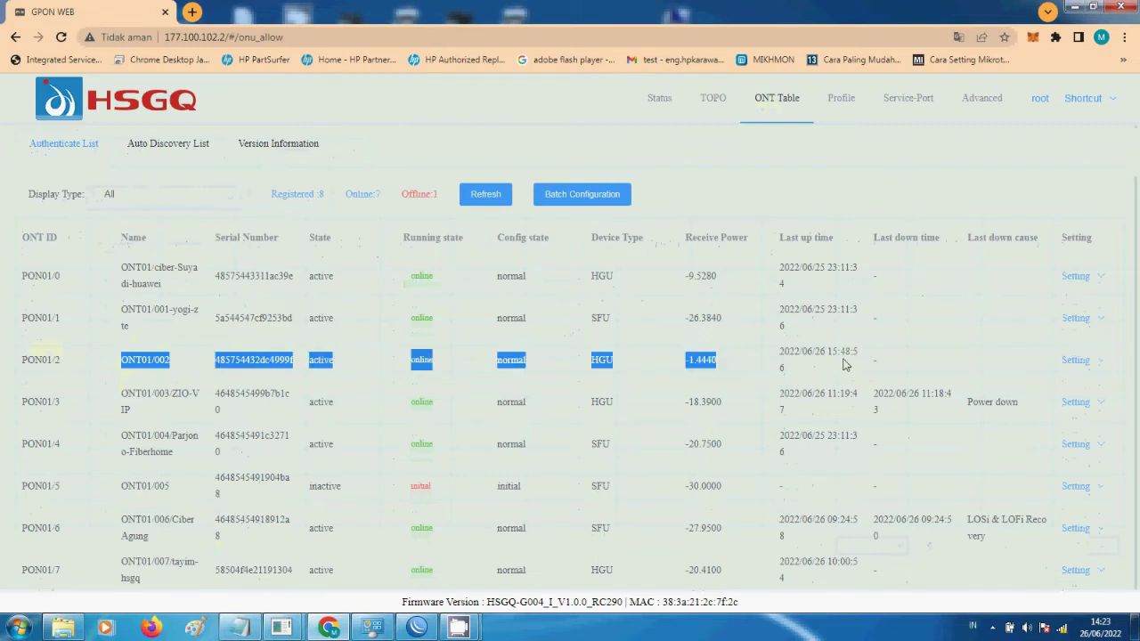
pyautogui.click(944, 365)
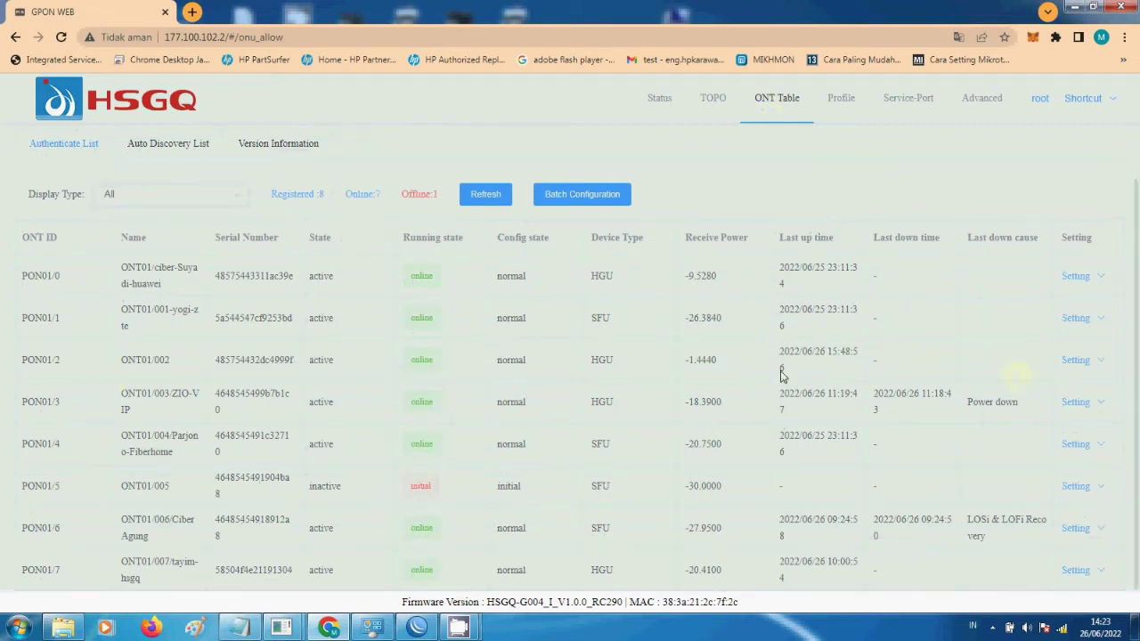
# - Confirm PON01/2 uses profiles 143-145 and 143-144-145, then open a new browser tab
pyautogui.moveTo(1086, 369)
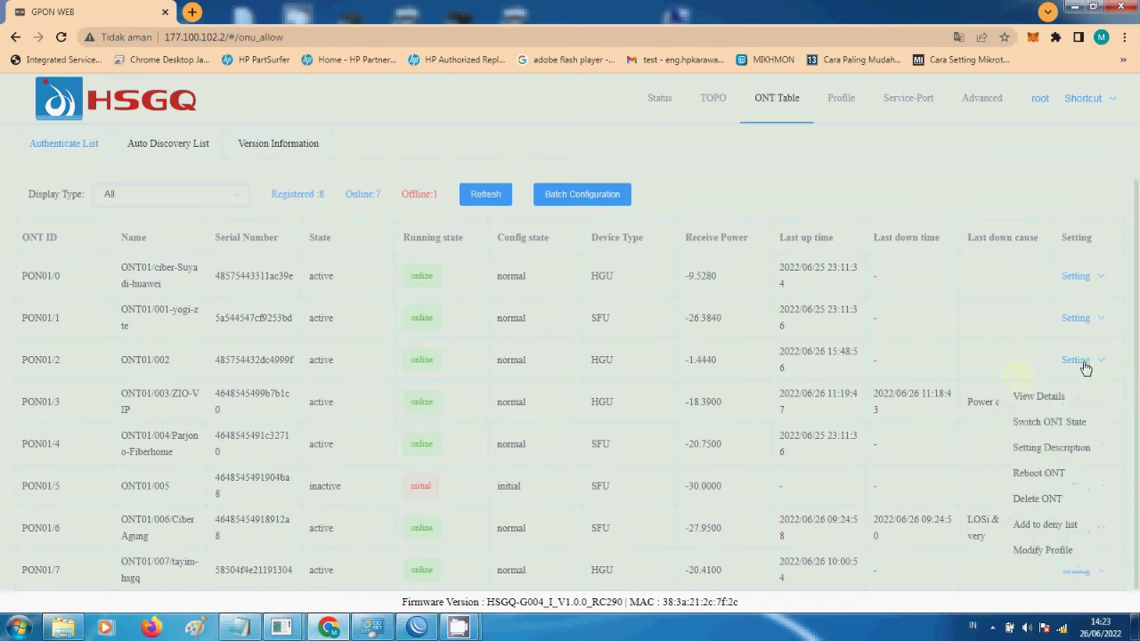
pyautogui.click(1041, 550)
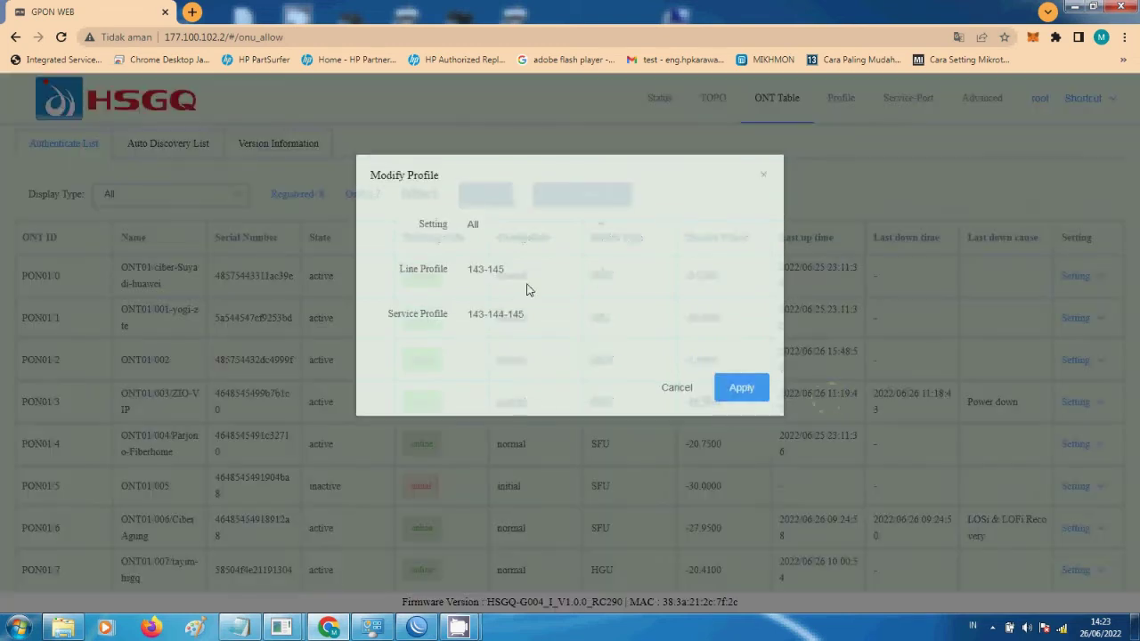
pyautogui.click(761, 177)
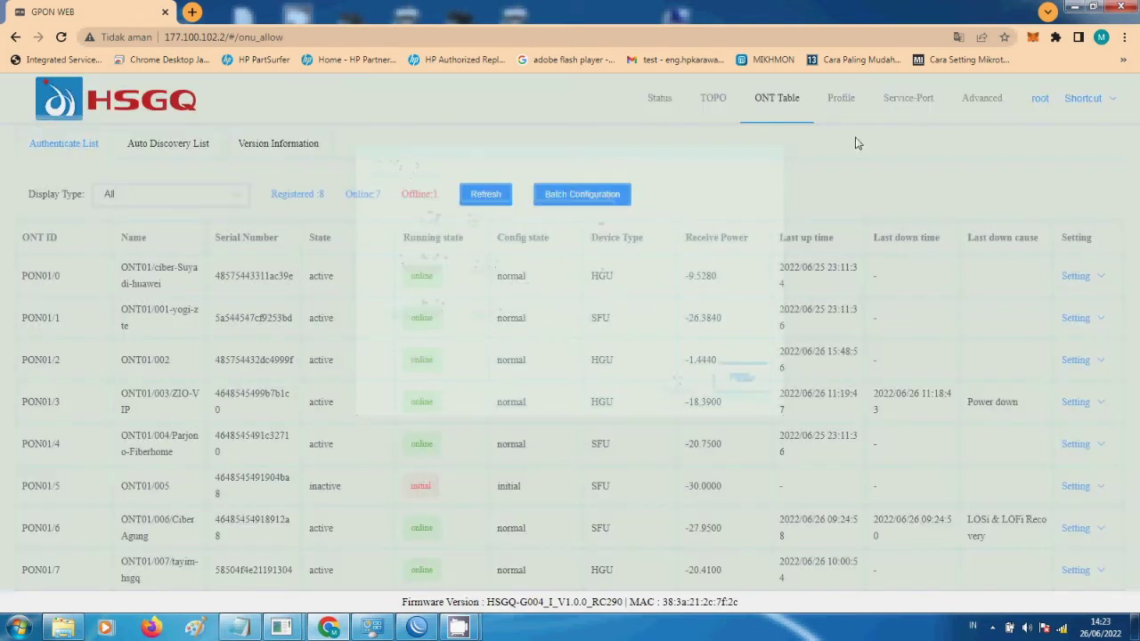
pyautogui.click(985, 100)
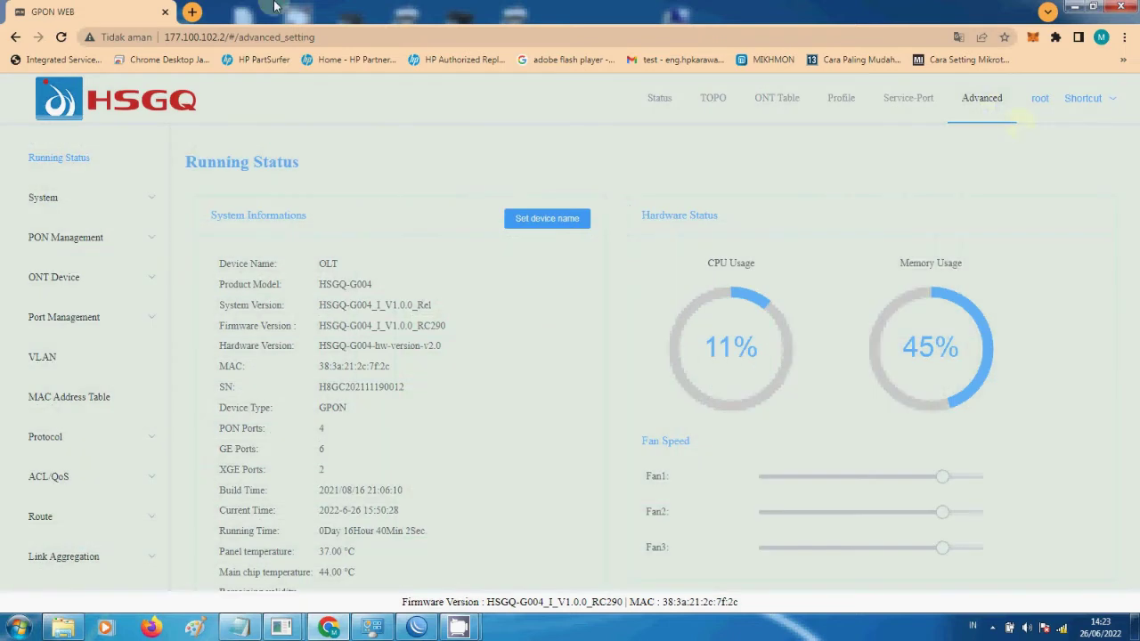
pyautogui.hotkey('ctrl', 't')
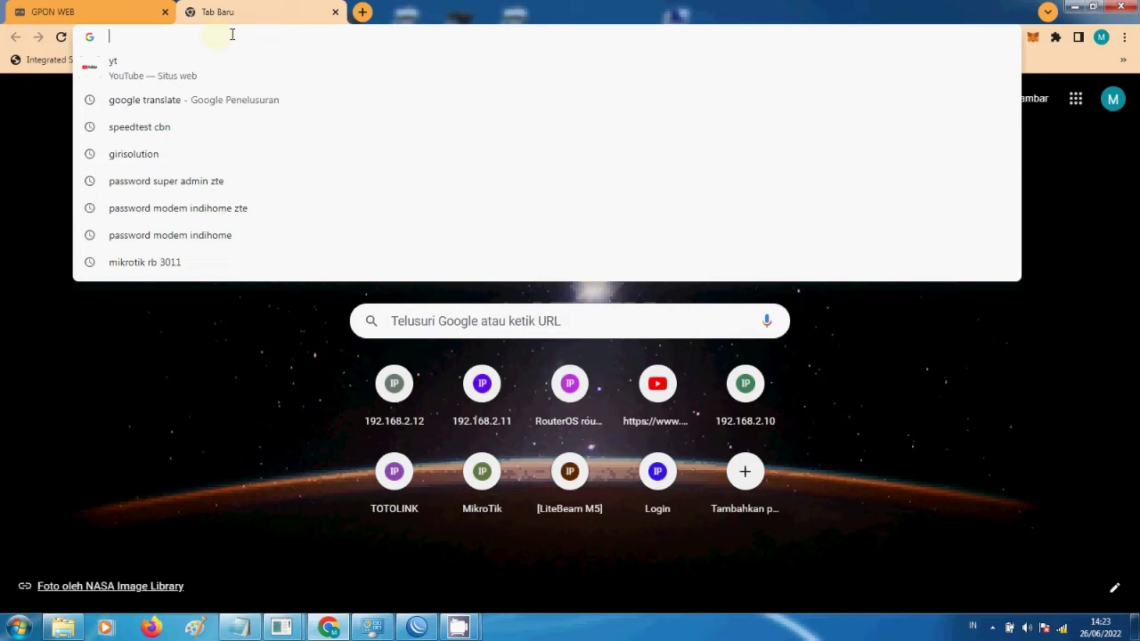
# - Load the HG8245H5 login page at 192.168.100.1 in the new Chrome tab
pyautogui.click(1061, 627)
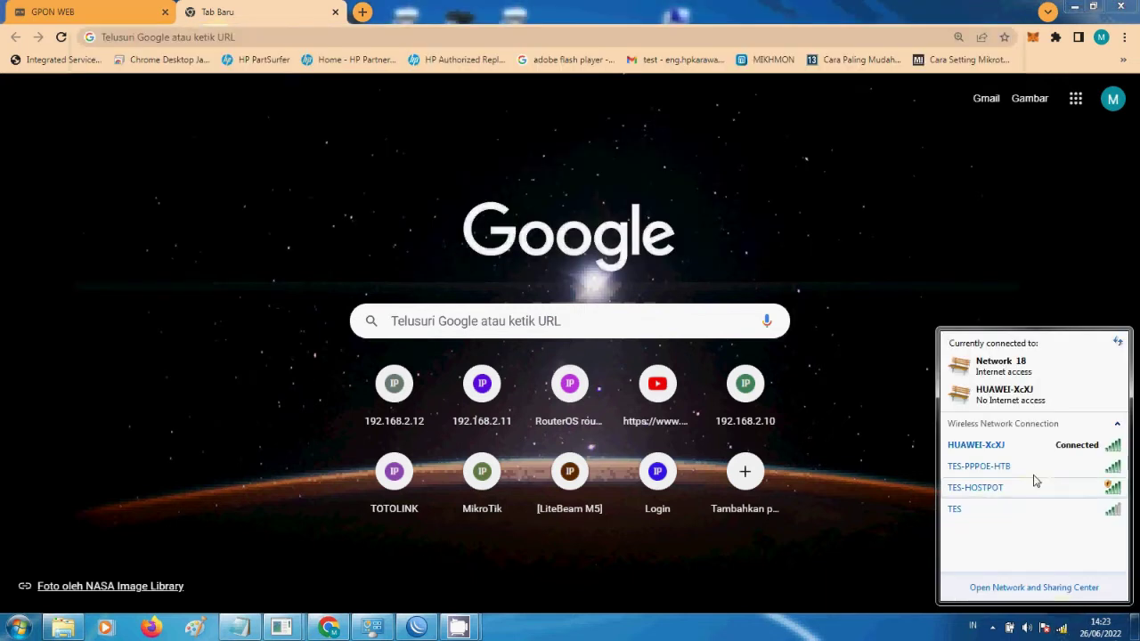
pyautogui.moveTo(1001, 446)
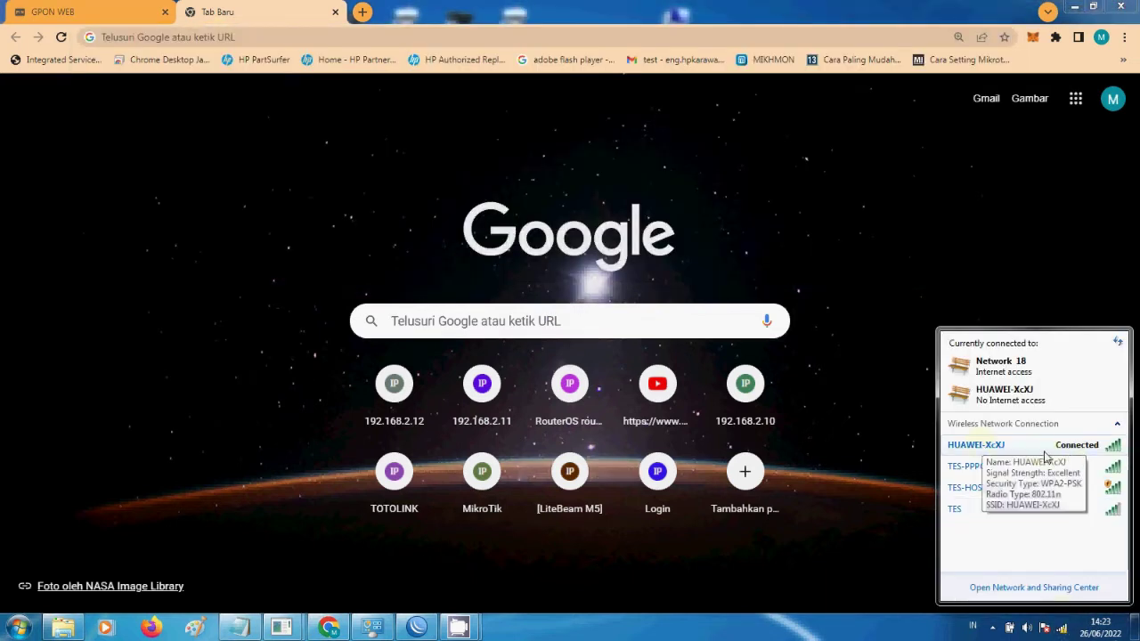
pyautogui.click(323, 36)
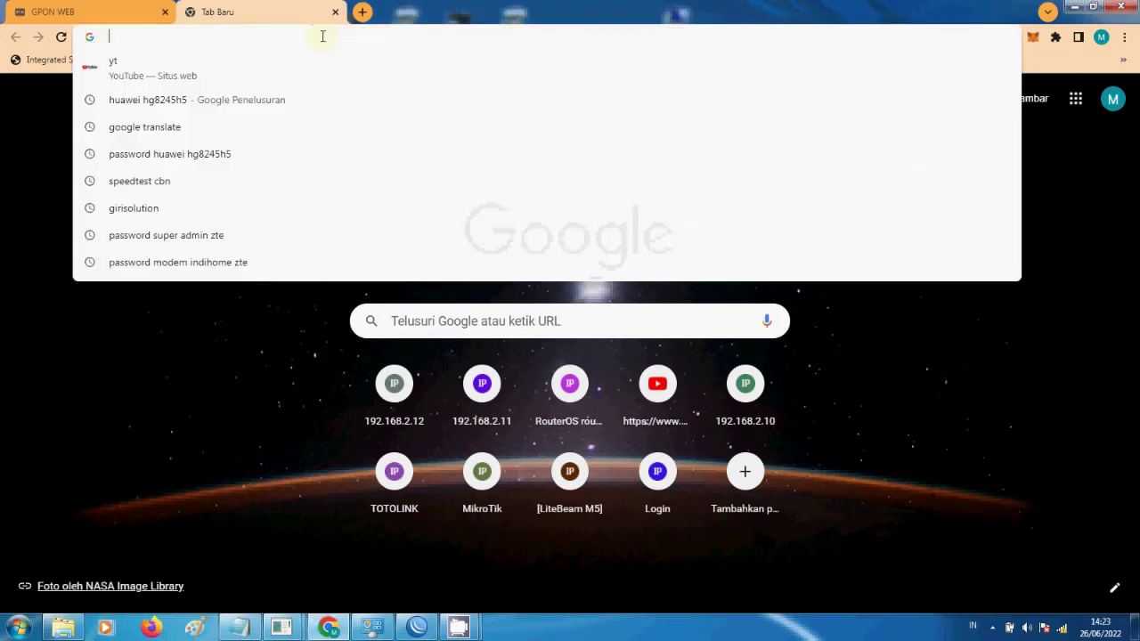
pyautogui.write('192.168.100.1')
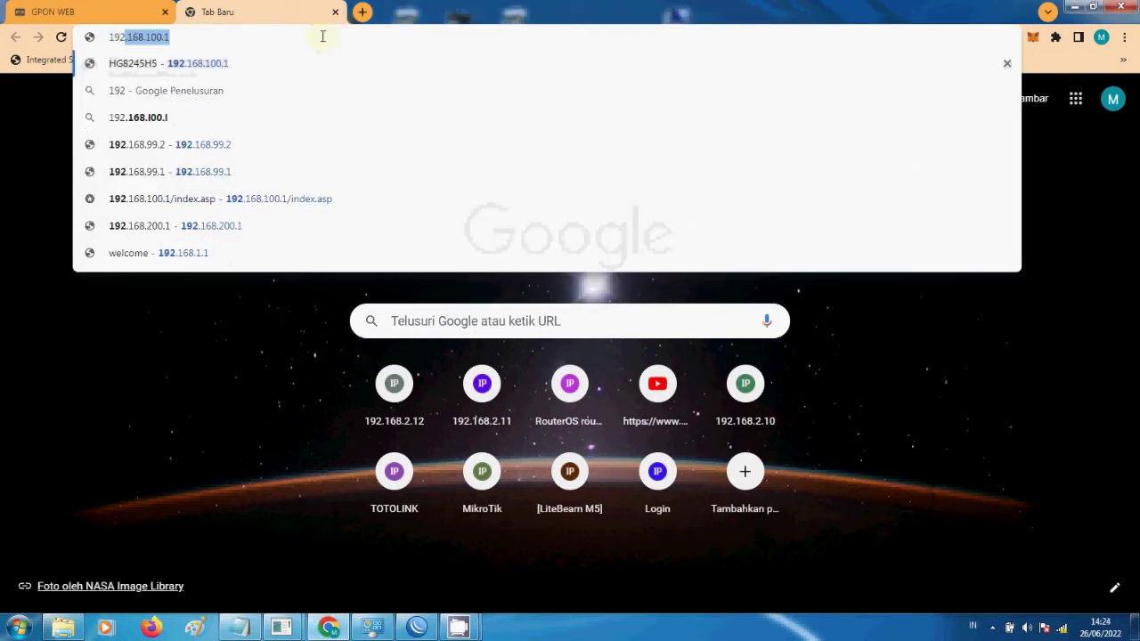
pyautogui.press('Return')
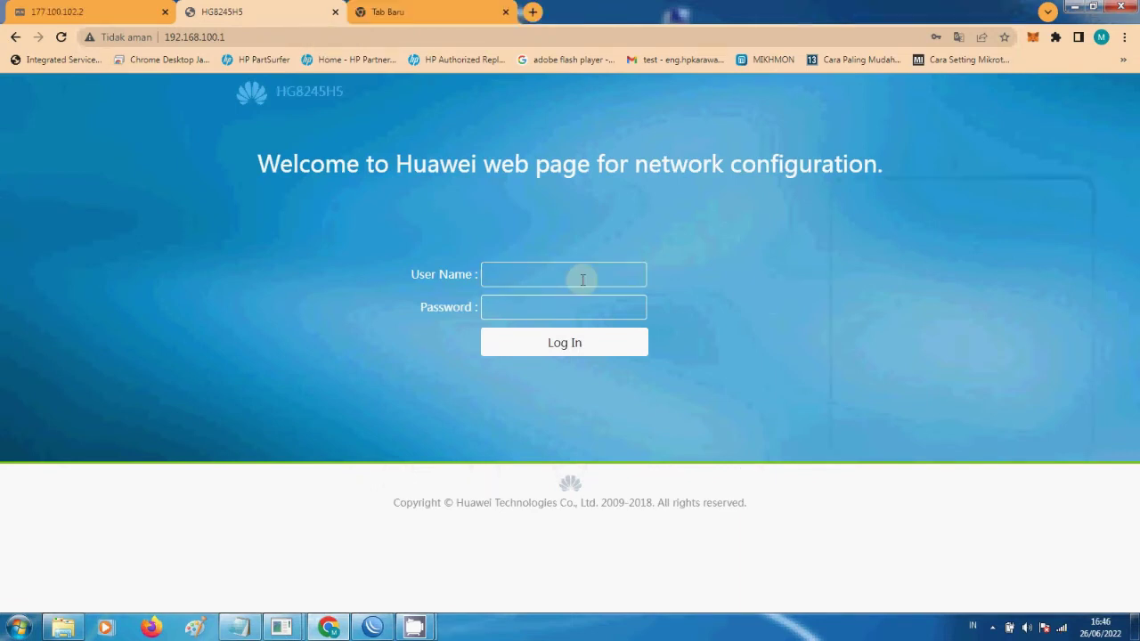
# - Sign in to the HG8245H5 router using the saved login
pyautogui.click(583, 280)
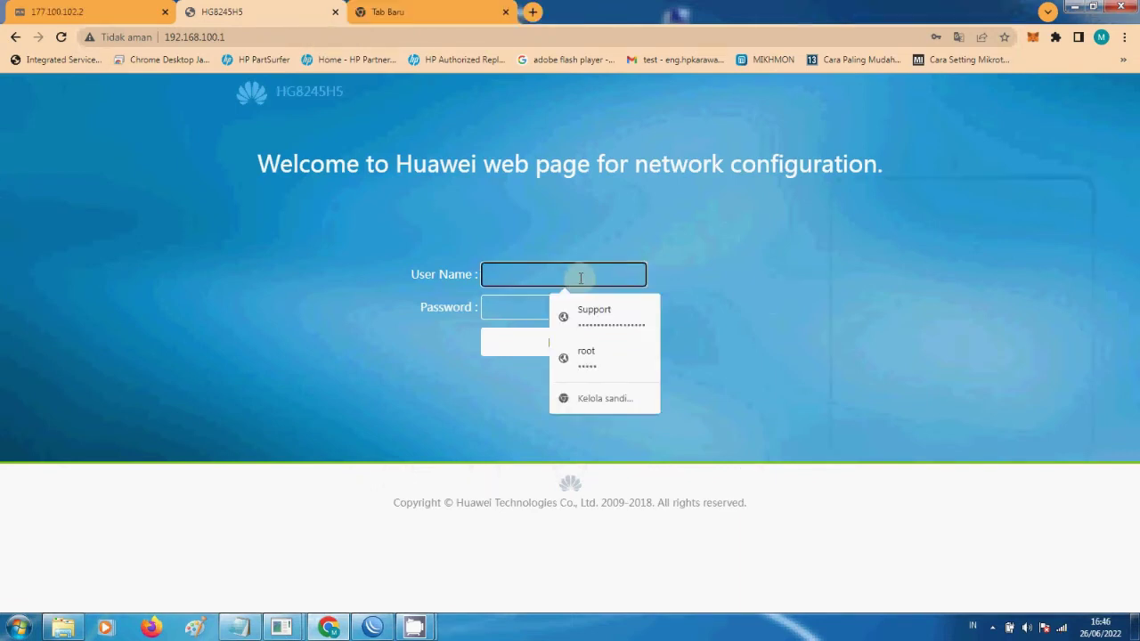
pyautogui.click(602, 310)
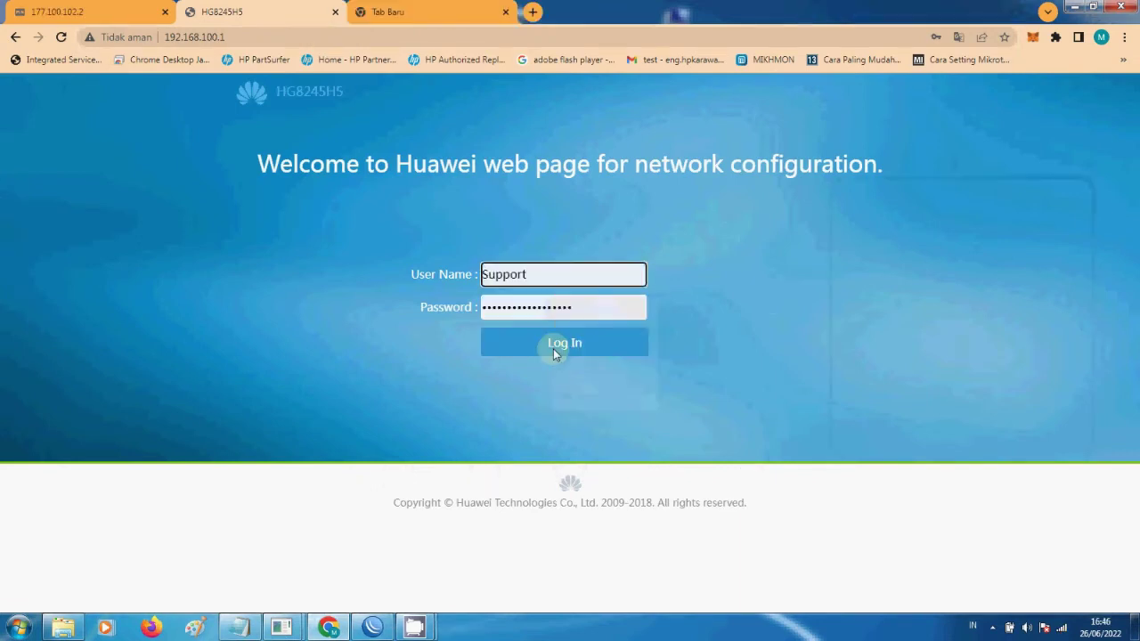
pyautogui.click(553, 348)
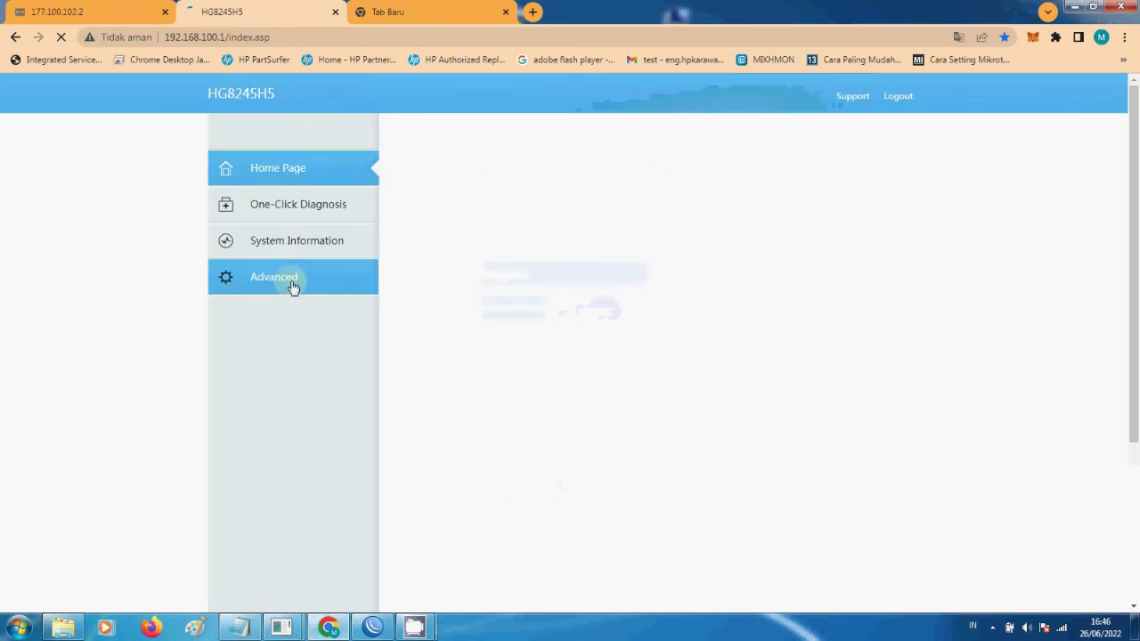
# - Apply the Layer 2/3 Port setting with LAN1, LAN2, LAN3 ticked and LAN4 unticked
pyautogui.click(294, 287)
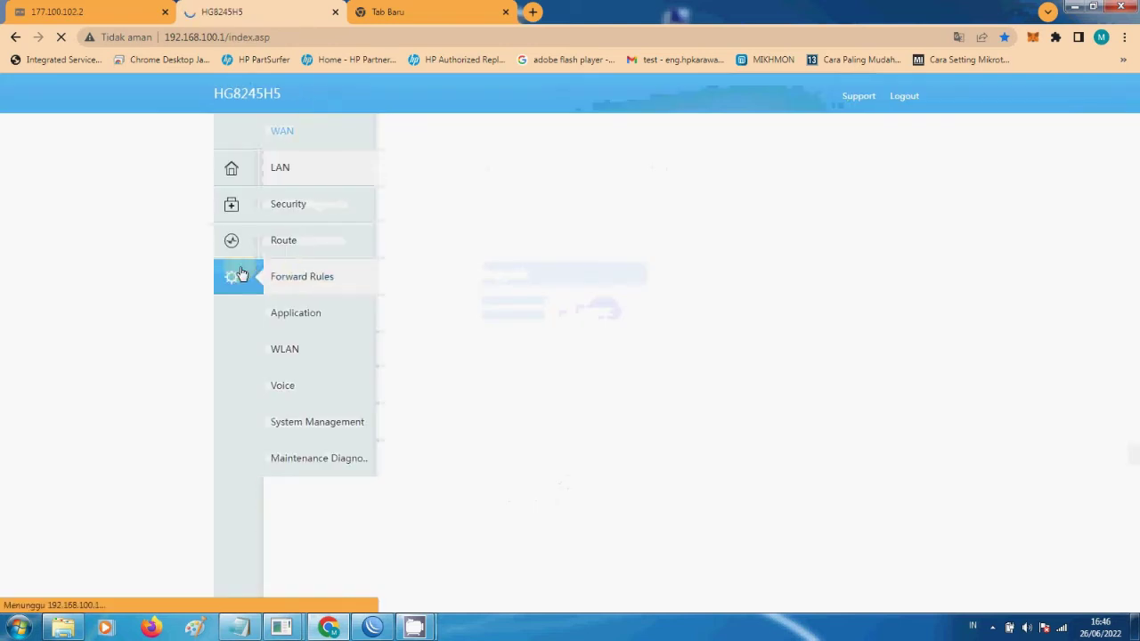
pyautogui.click(286, 174)
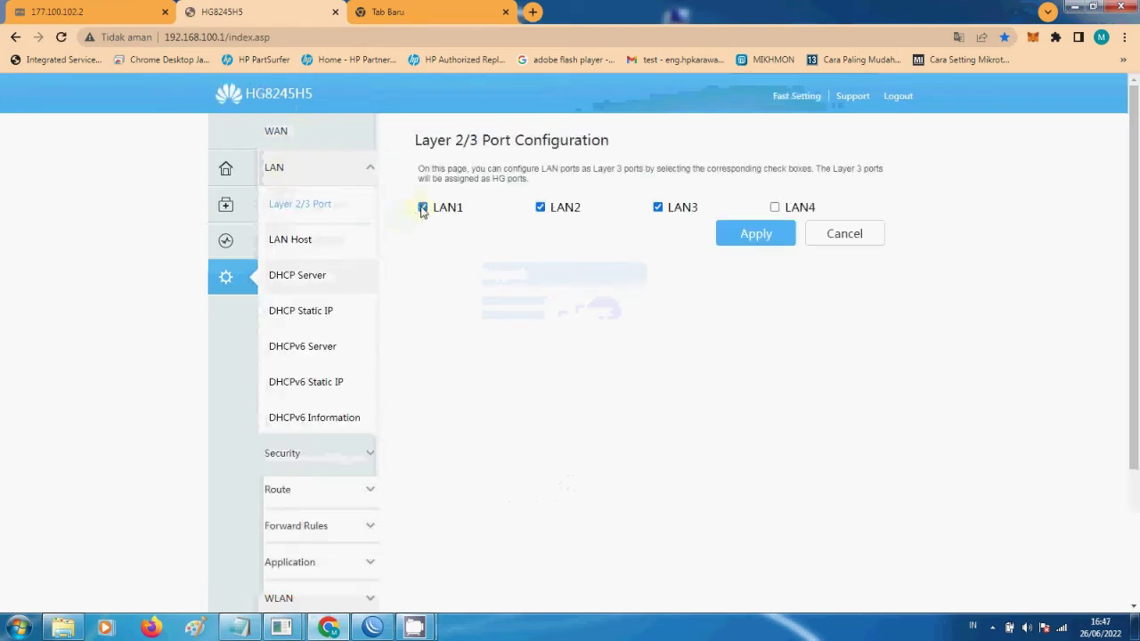
pyautogui.click(422, 209)
pyautogui.click(423, 209)
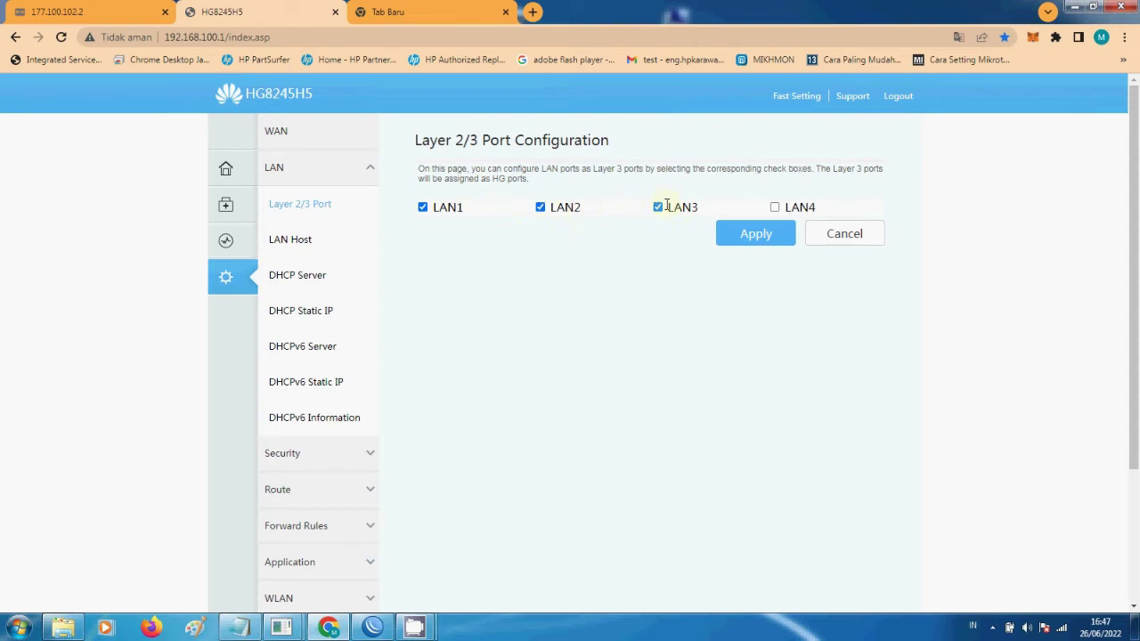
pyautogui.click(736, 235)
pyautogui.scroll(-2, 298, 400)
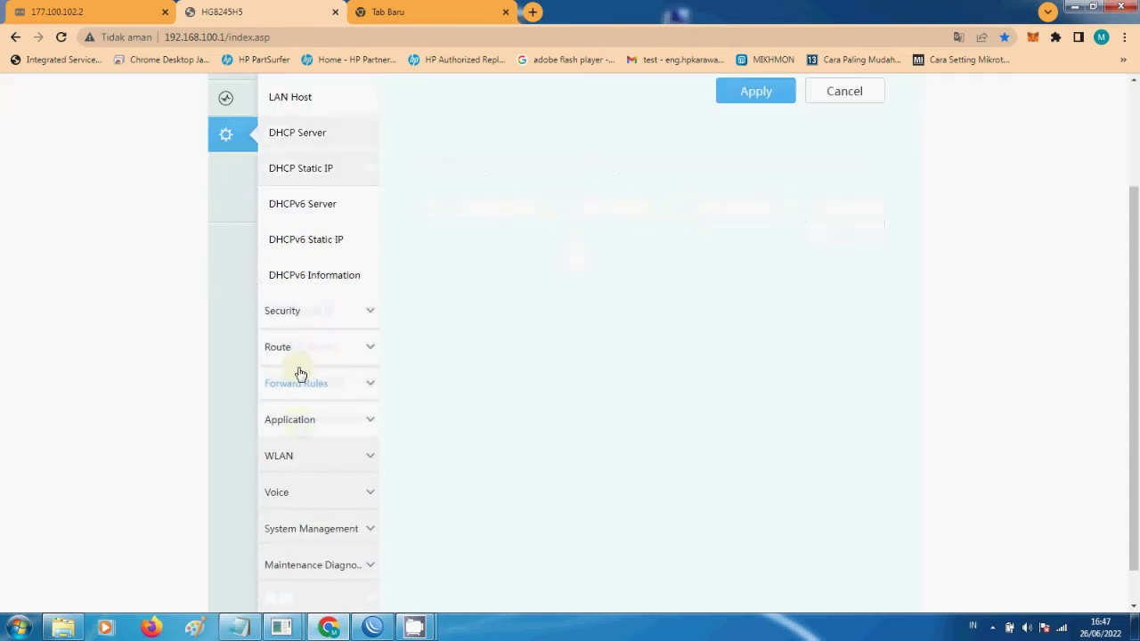
# - Open WLAN Basic and select the second SSID, HOSTPOT TES, for editing
pyautogui.click(312, 454)
pyautogui.scroll(1, 426, 289)
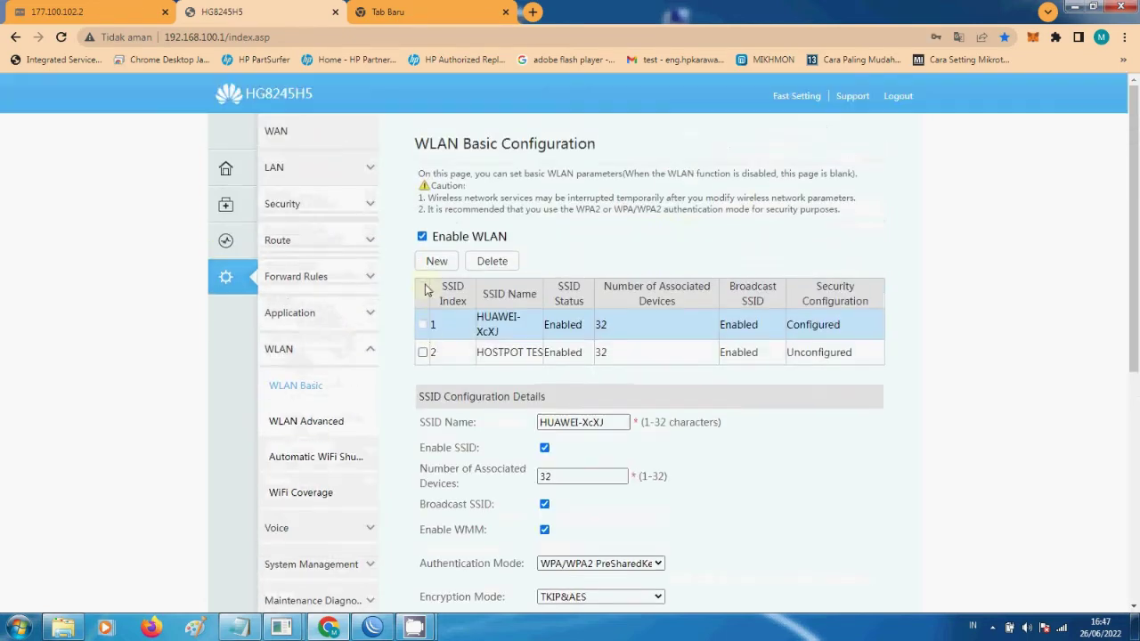
pyautogui.scroll(-1, 440, 307)
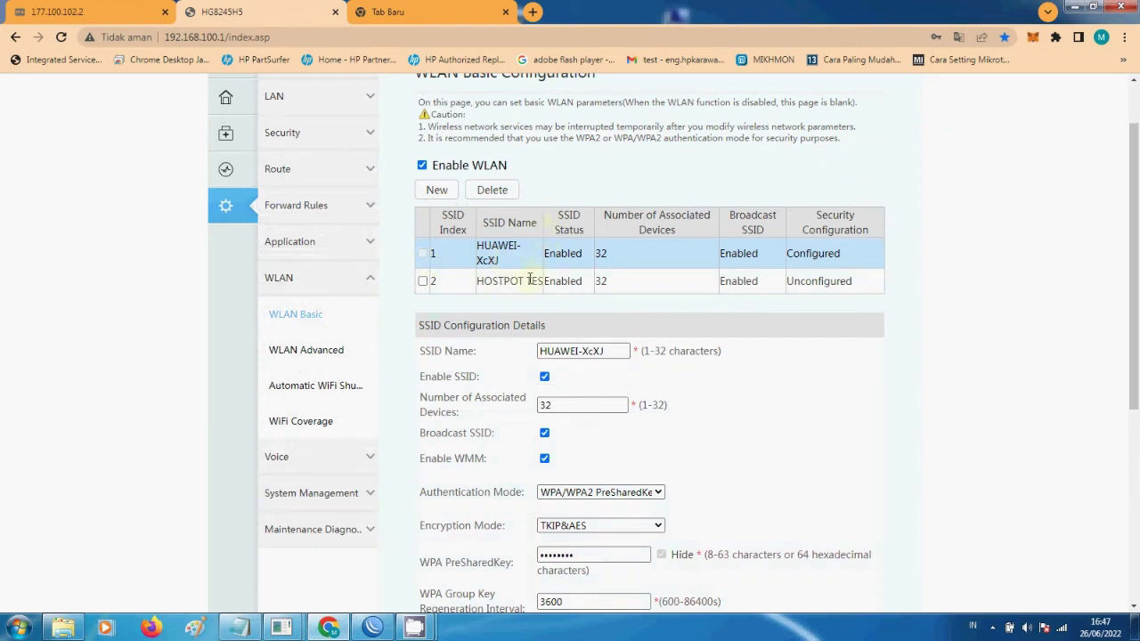
pyautogui.click(447, 281)
pyautogui.click(423, 281)
pyautogui.scroll(-2, 601, 209)
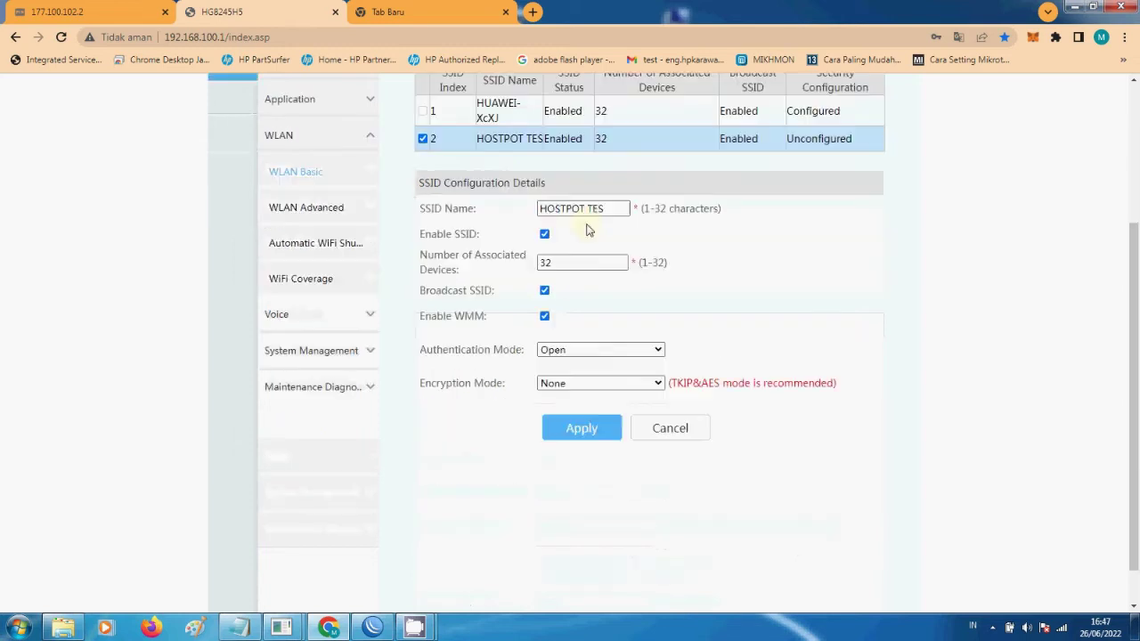
pyautogui.click(601, 208)
pyautogui.tripleClick(601, 208)
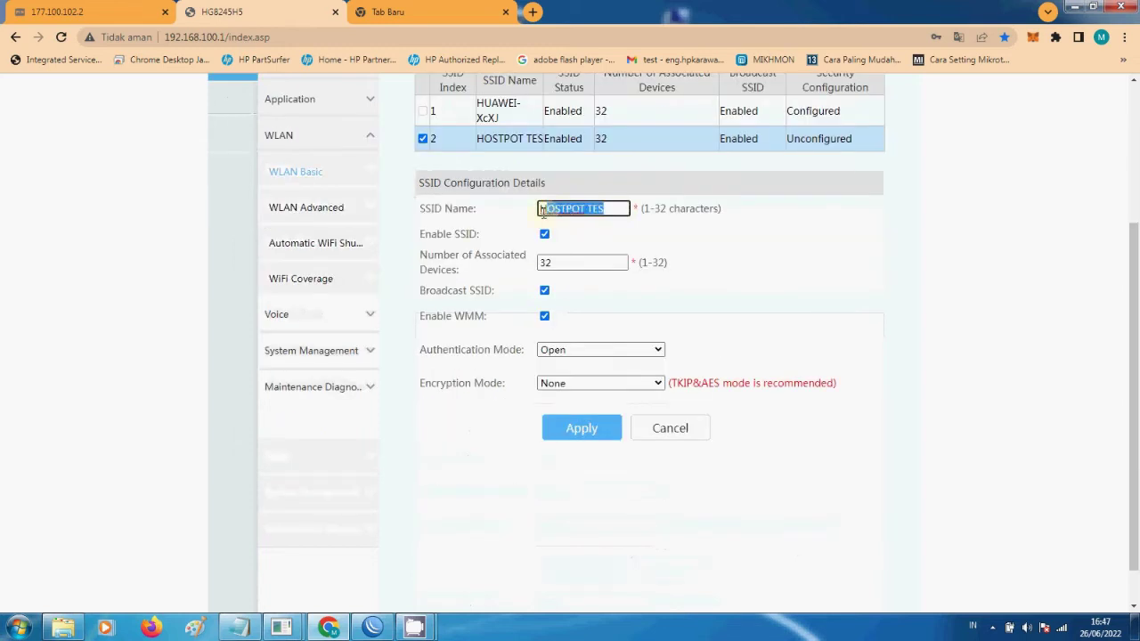
# - Keep HOSTPOT TES on Open authentication with no encryption
pyautogui.scroll(2, 577, 302)
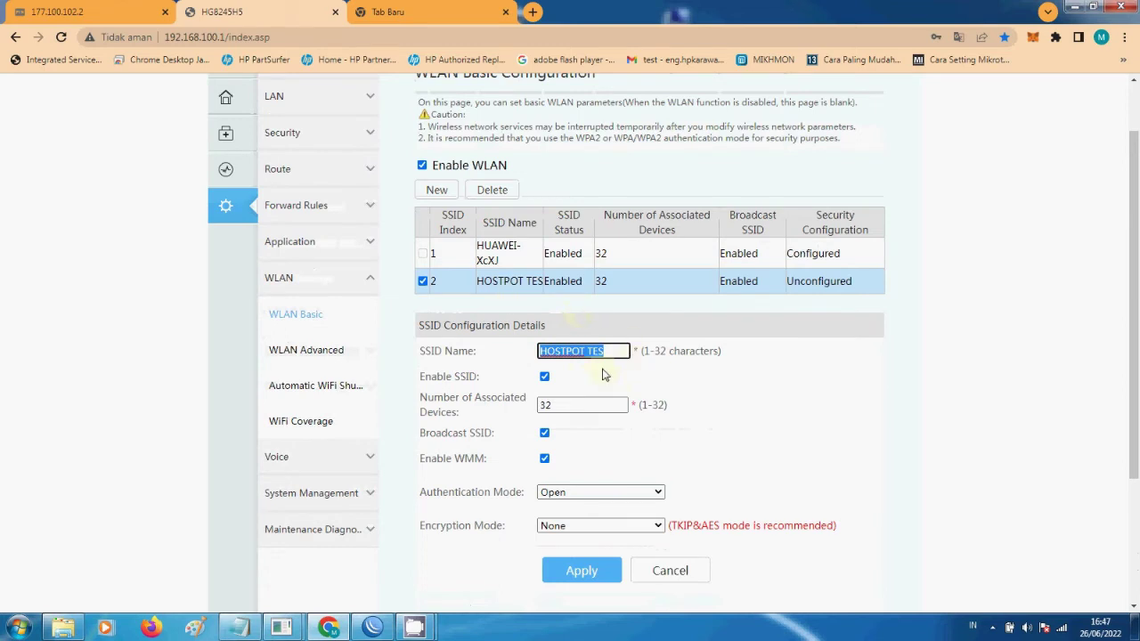
pyautogui.scroll(-2, 602, 373)
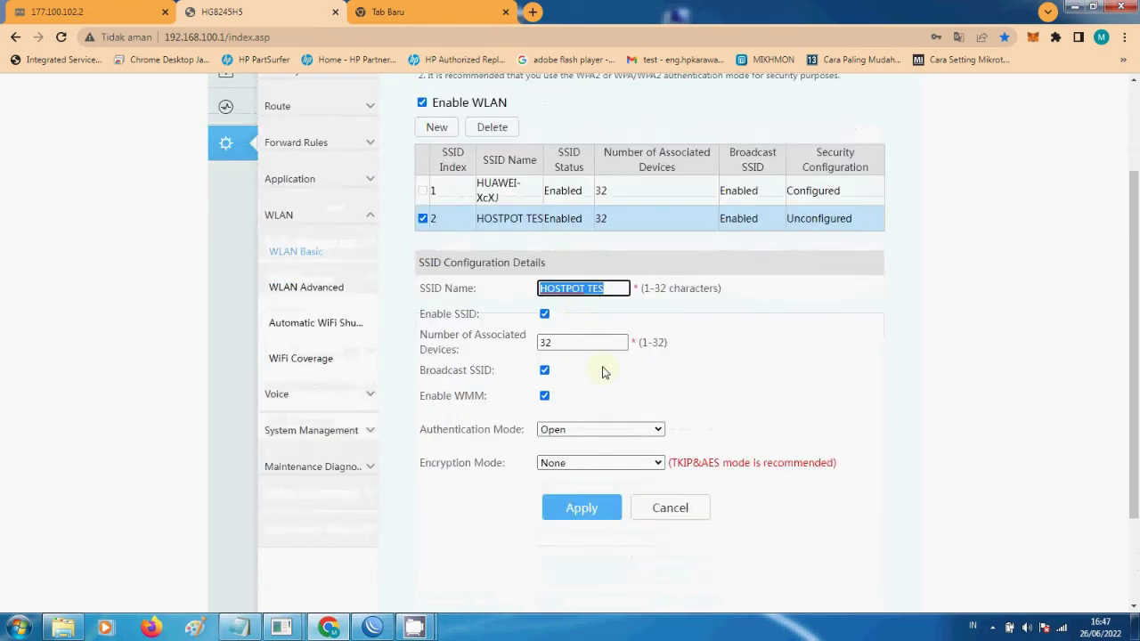
pyautogui.scroll(1, 602, 373)
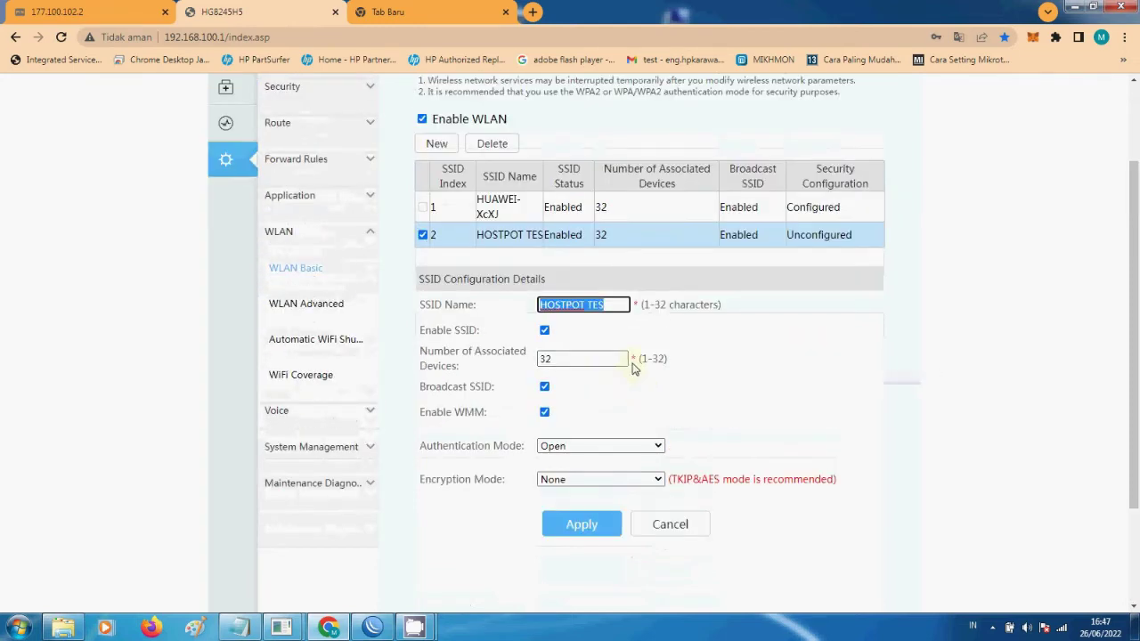
pyautogui.click(588, 449)
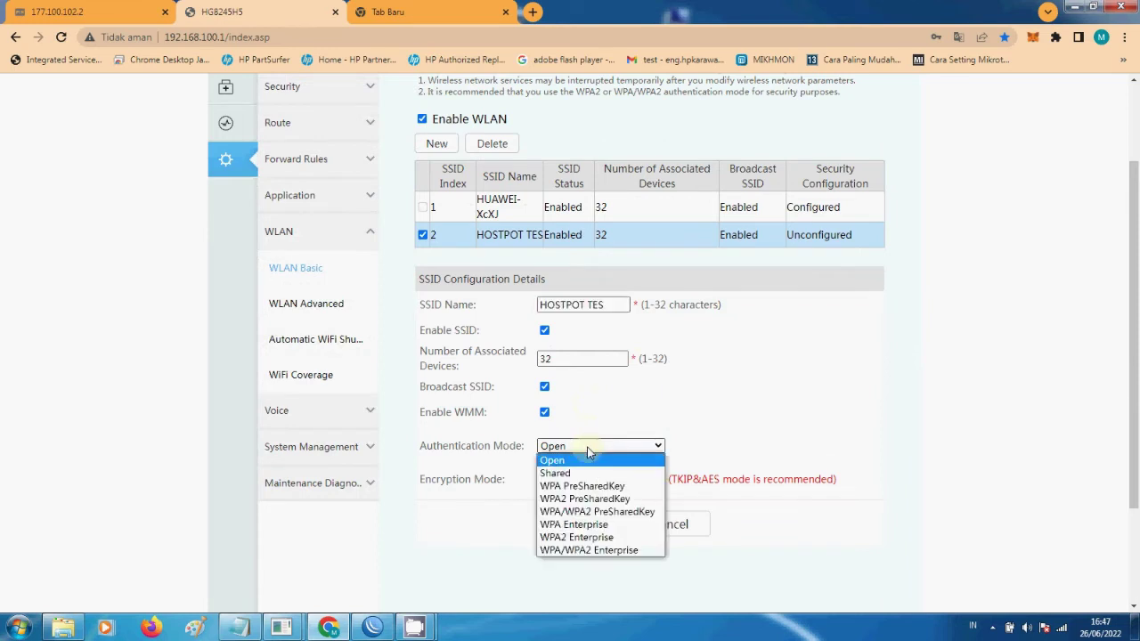
pyautogui.click(634, 450)
pyautogui.click(634, 449)
pyautogui.click(644, 444)
pyautogui.scroll(2, 485, 325)
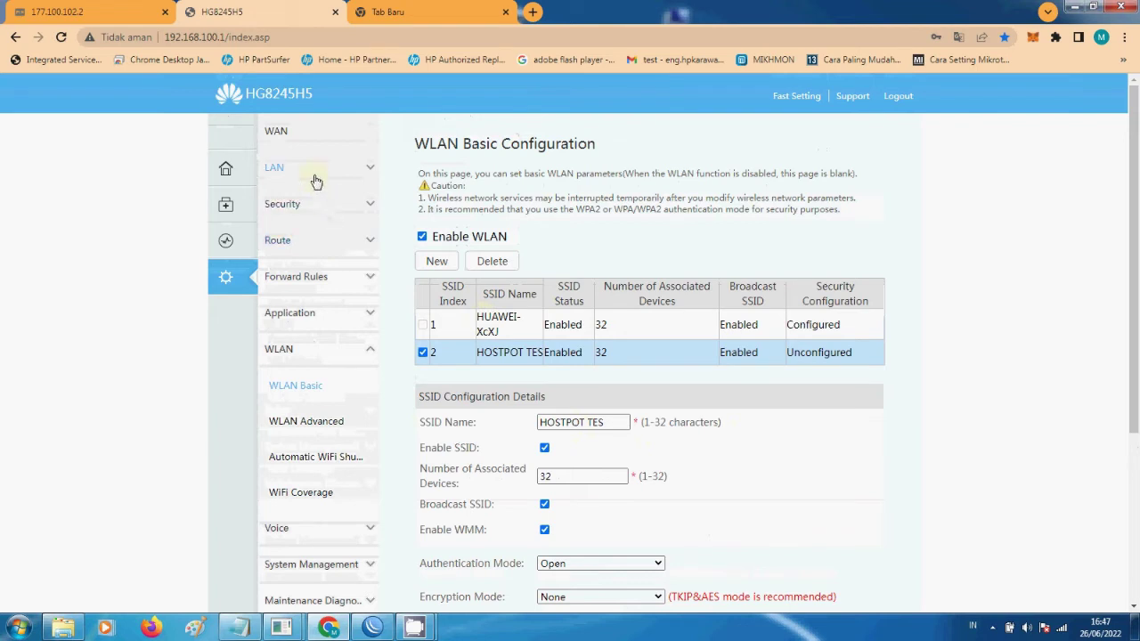
# - Create a new PPPoE Route WAN connection with VLAN ID 143
pyautogui.click(287, 133)
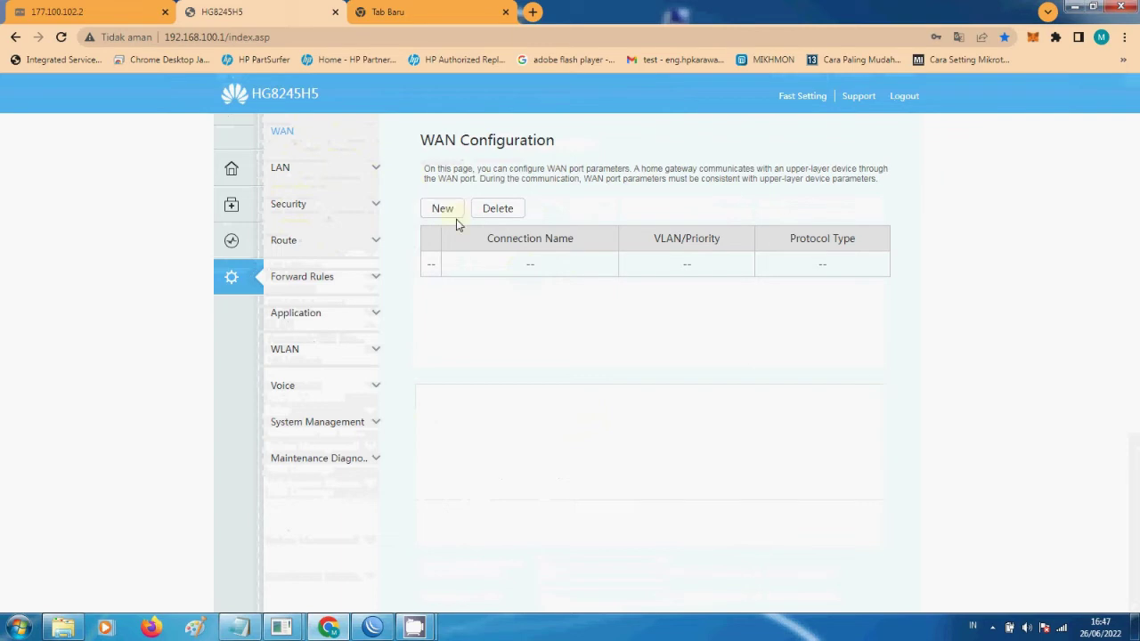
pyautogui.click(448, 214)
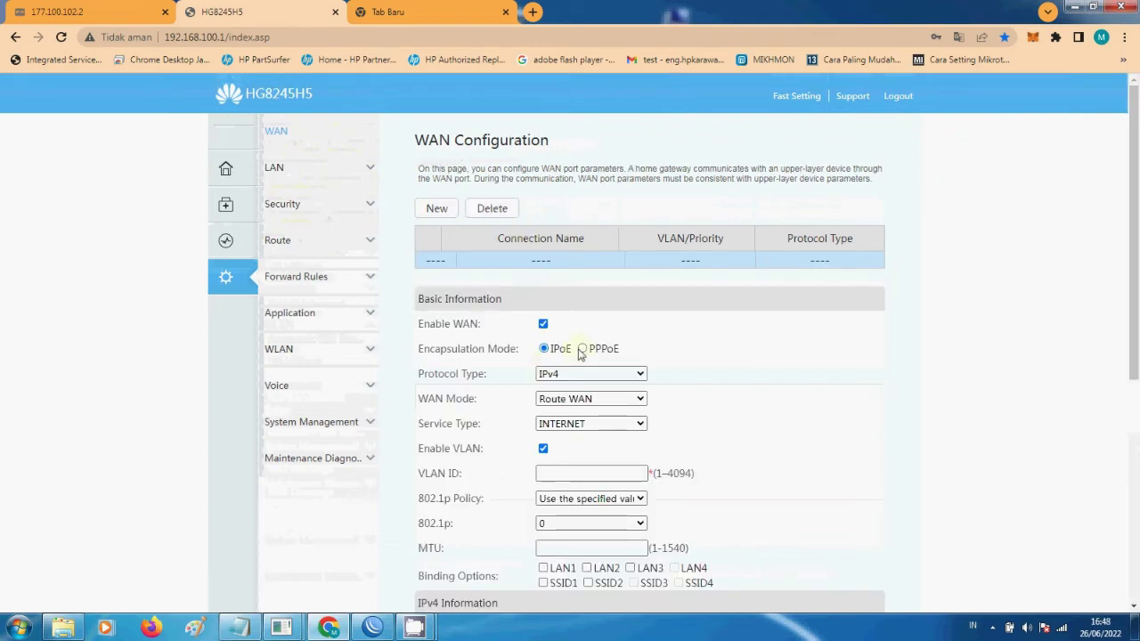
pyautogui.click(583, 348)
pyautogui.scroll(-2, 588, 374)
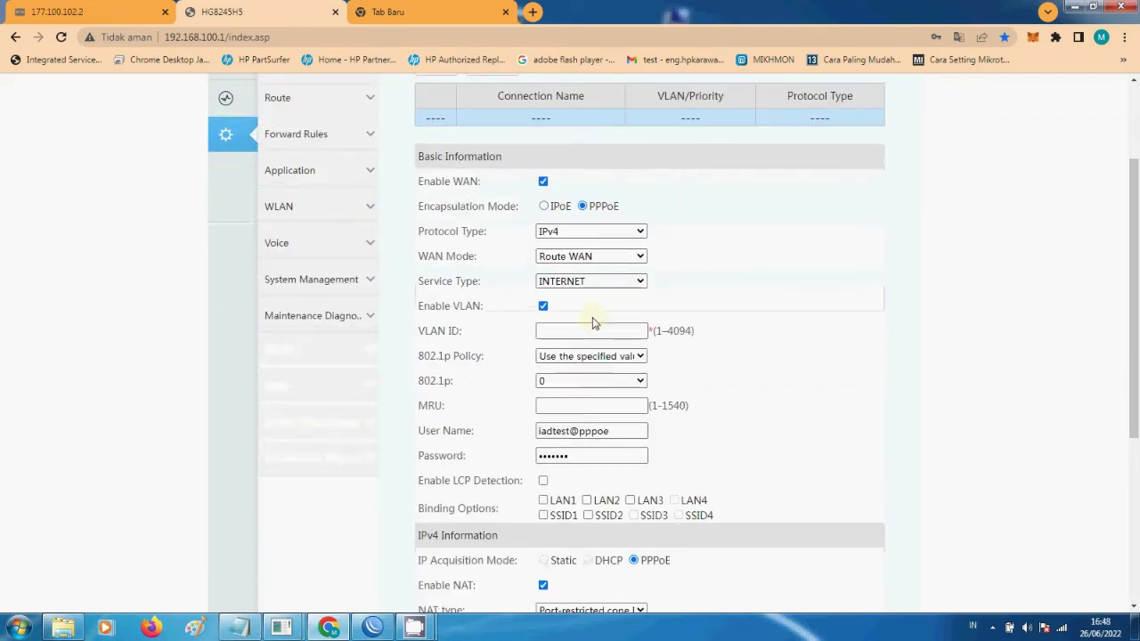
pyautogui.click(591, 257)
pyautogui.click(581, 267)
pyautogui.click(572, 330)
pyautogui.write('143')
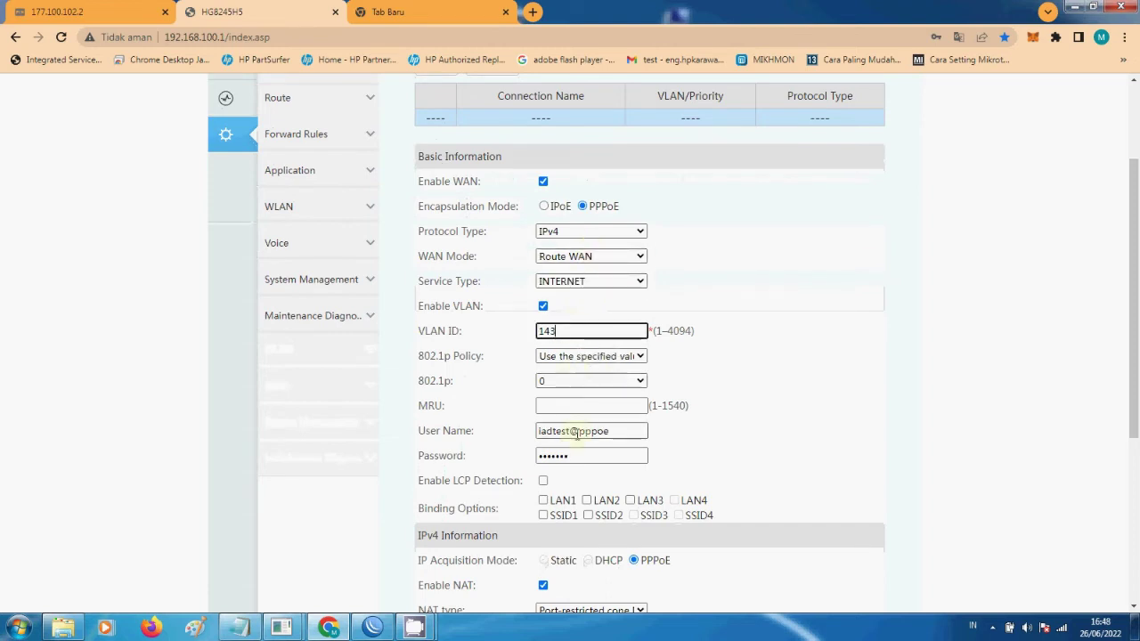
# - Clear the WAN User Name field after pasting a URL into it
pyautogui.tripleClick(631, 435)
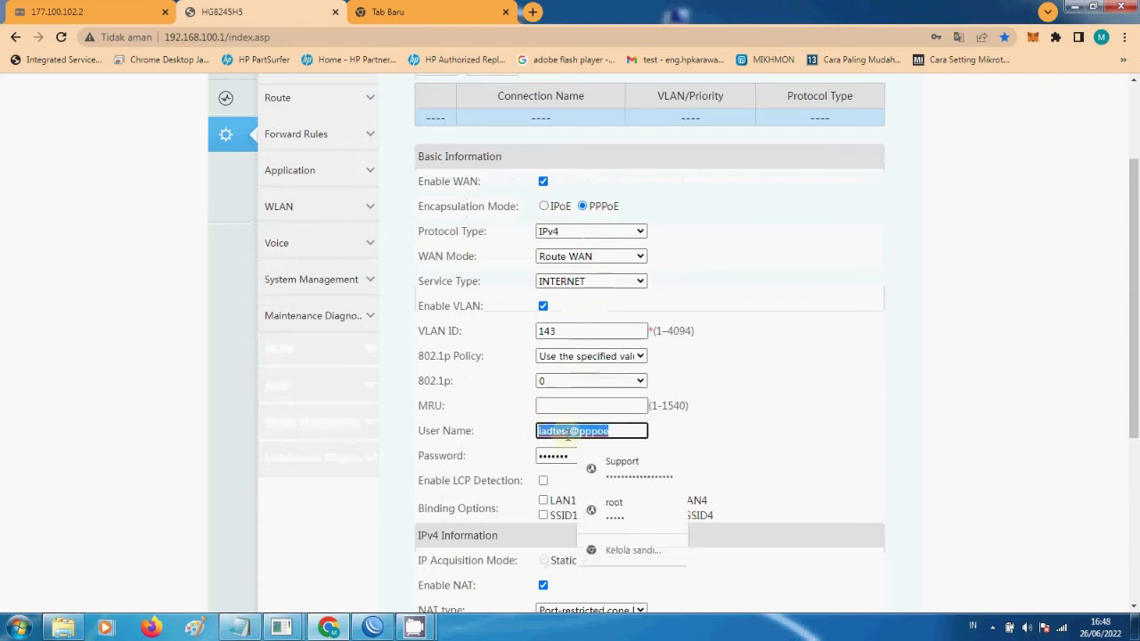
pyautogui.rightClick(567, 433)
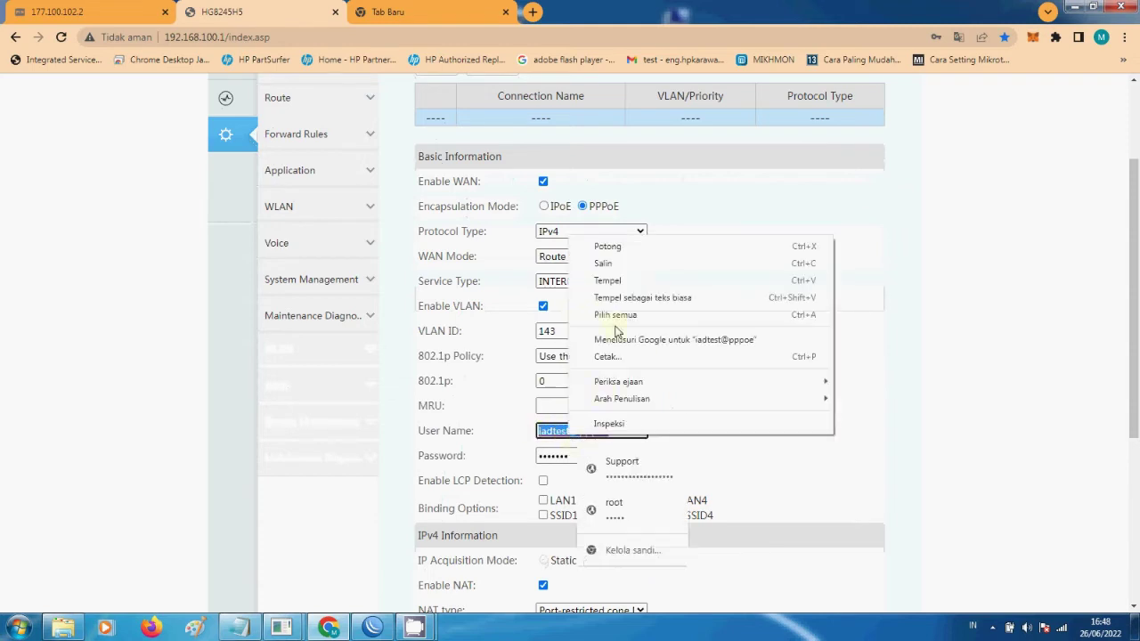
pyautogui.click(619, 283)
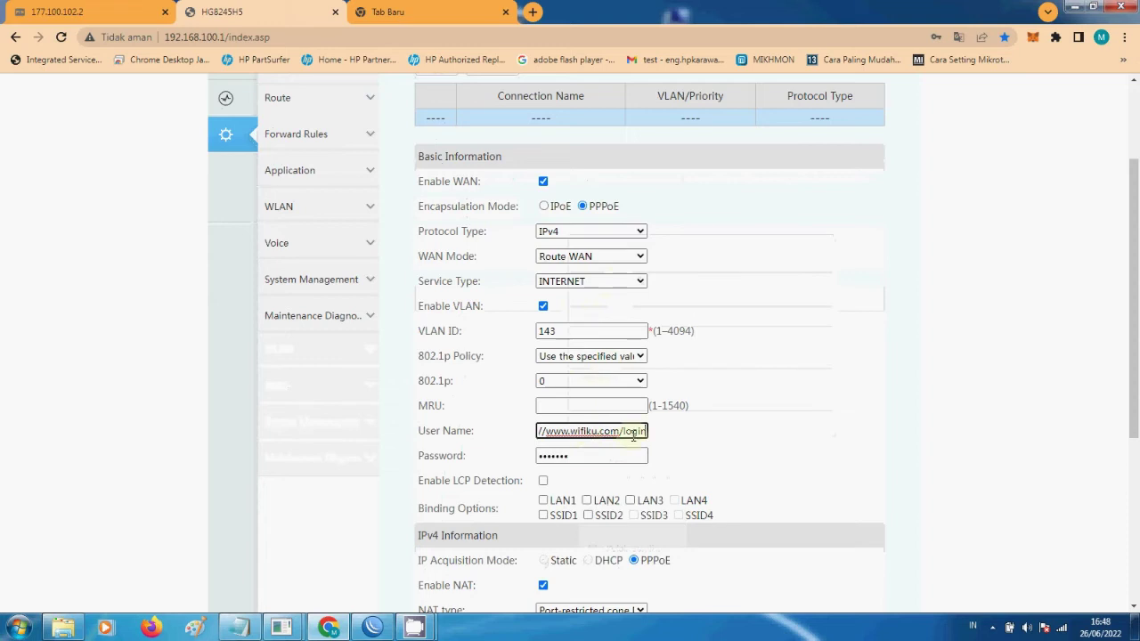
pyautogui.tripleClick(633, 434)
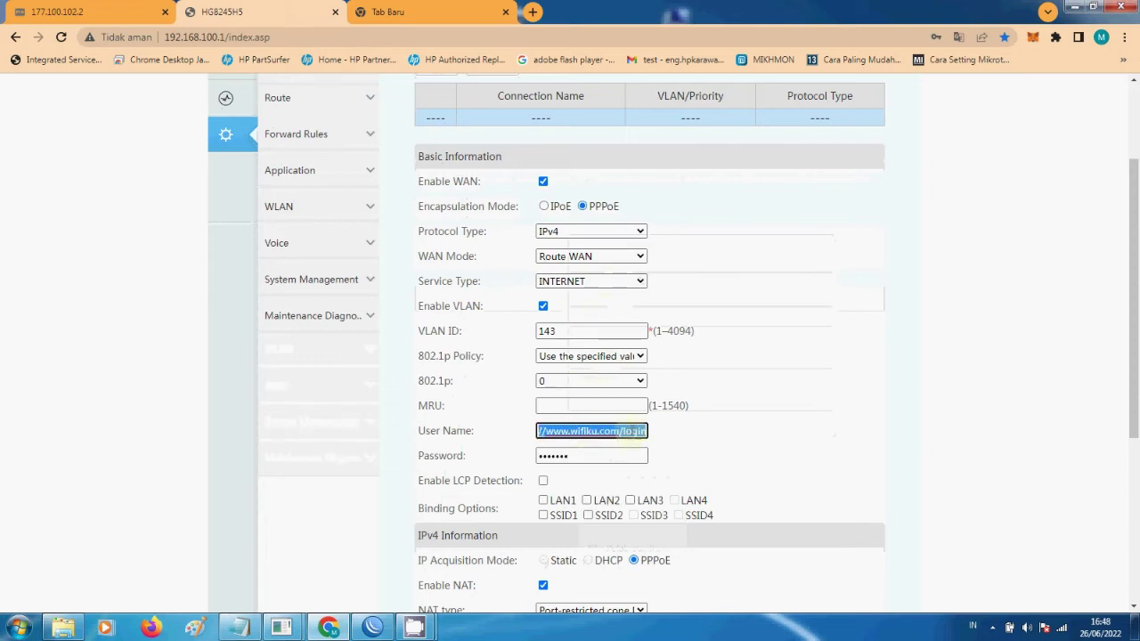
pyautogui.press('BackSpace')
pyautogui.click(414, 628)
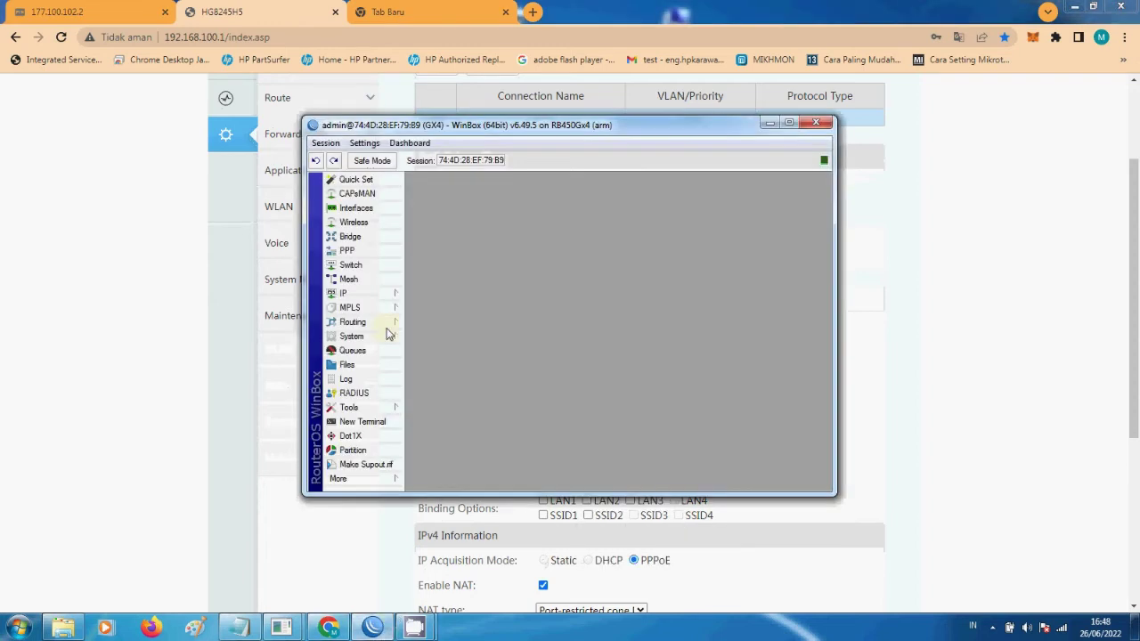
# - Open the PPP Secrets list in WinBox, filter for 'tes', and select the tes-pppoe-vlan secret
pyautogui.click(348, 250)
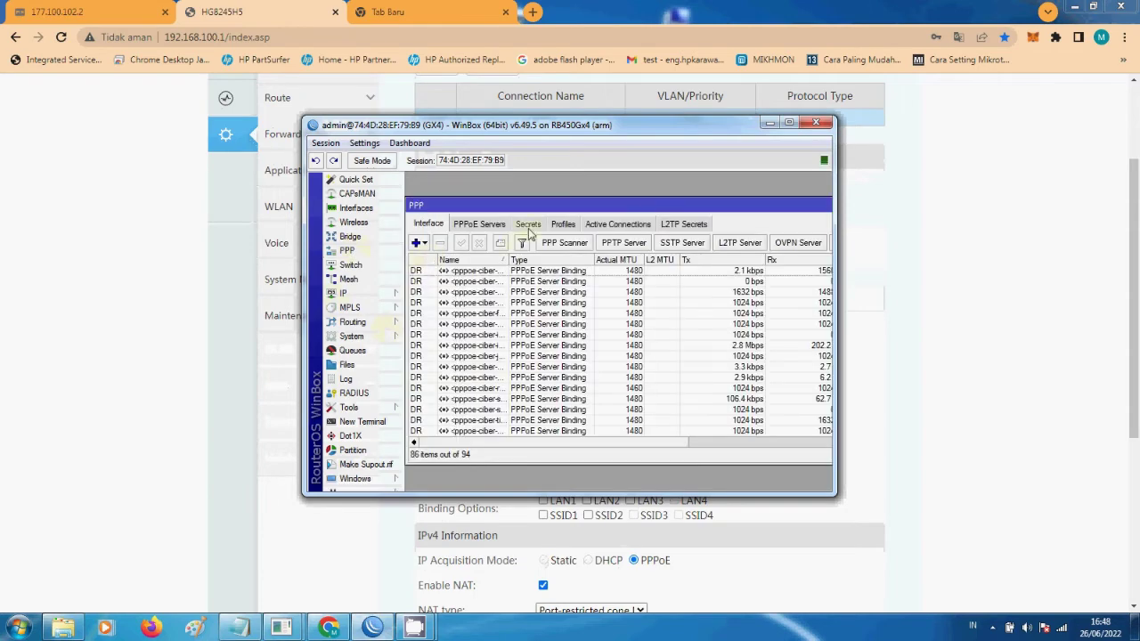
pyautogui.click(528, 224)
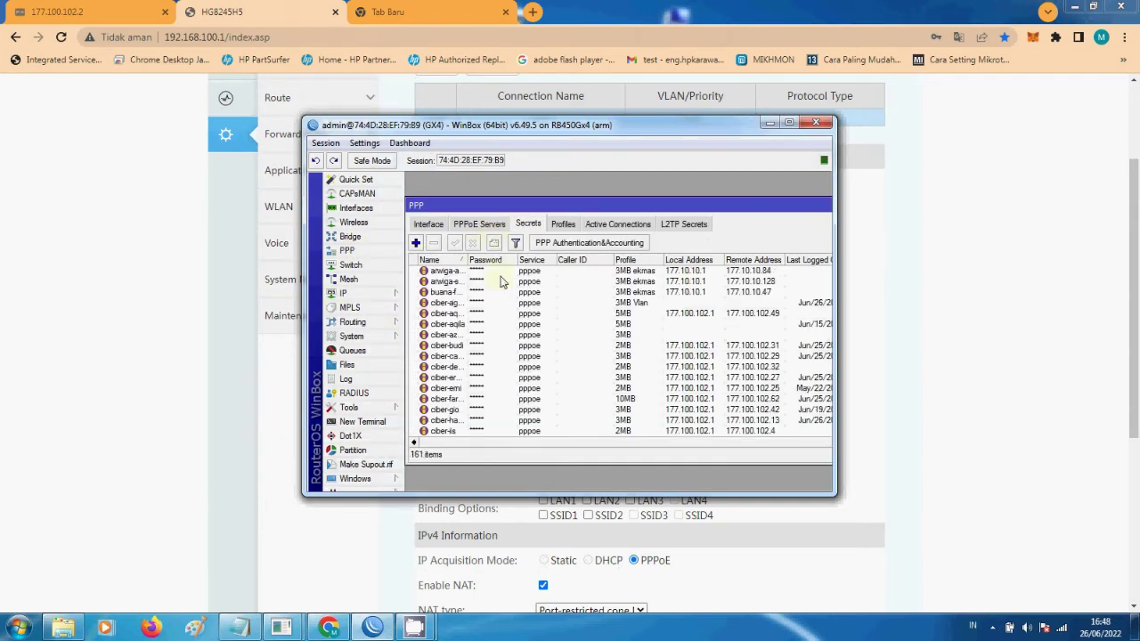
pyautogui.click(789, 122)
pyautogui.click(621, 122)
pyautogui.write('tes')
pyautogui.moveTo(630, 310); pyautogui.dragTo(658, 366)
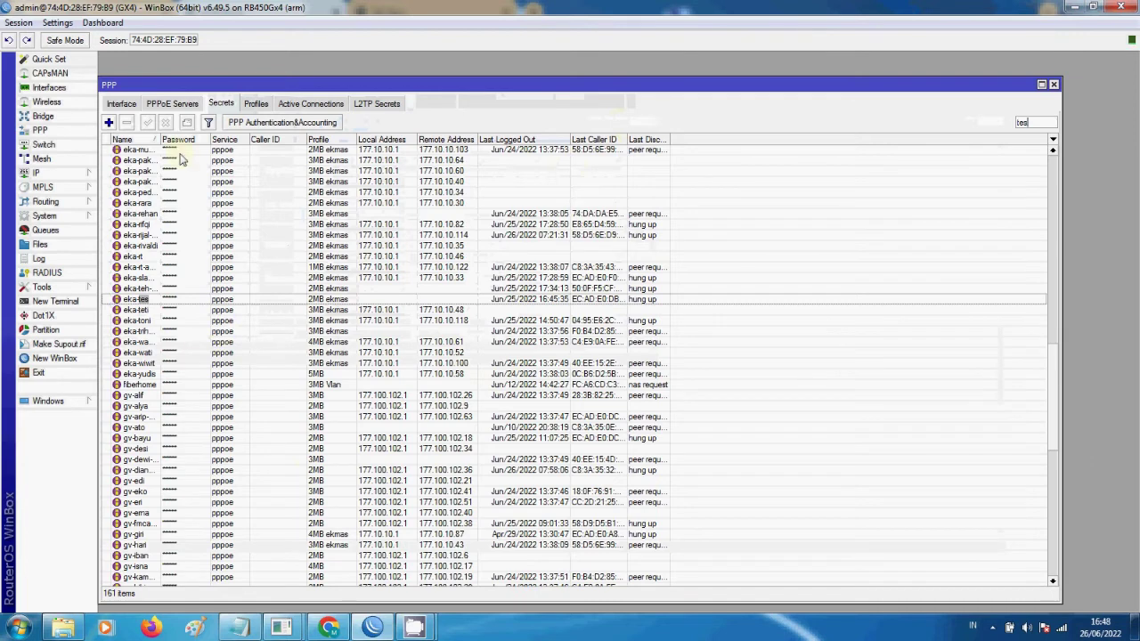
pyautogui.moveTo(161, 139); pyautogui.dragTo(243, 138)
pyautogui.scroll(-2, 329, 353)
pyautogui.click(329, 373)
pyautogui.moveTo(1054, 432); pyautogui.dragTo(1052, 605)
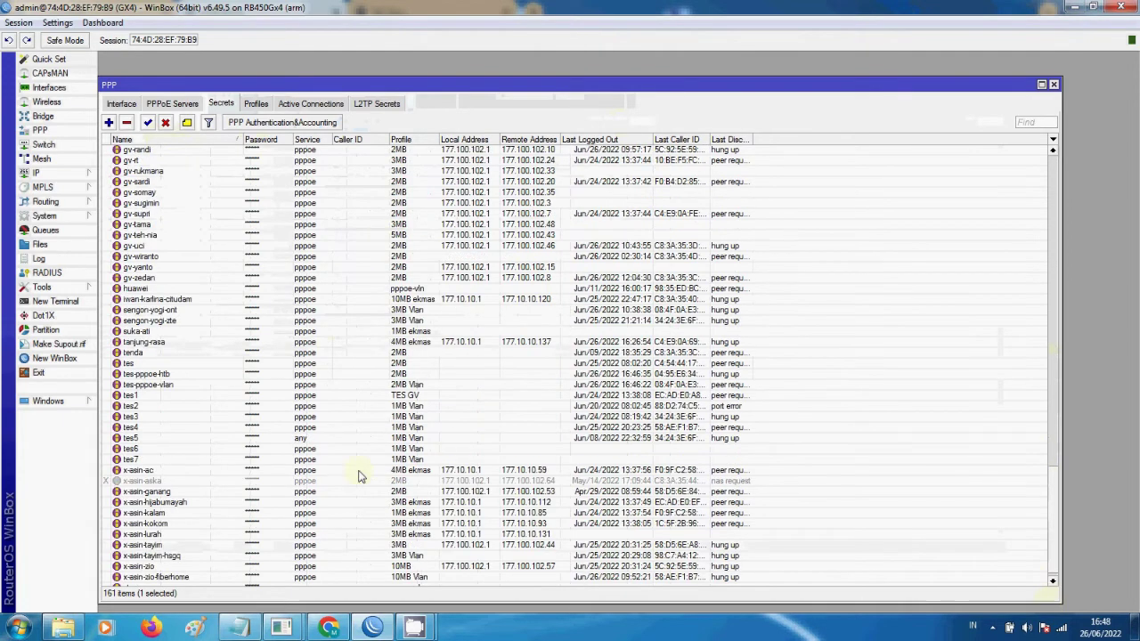
pyautogui.click(158, 389)
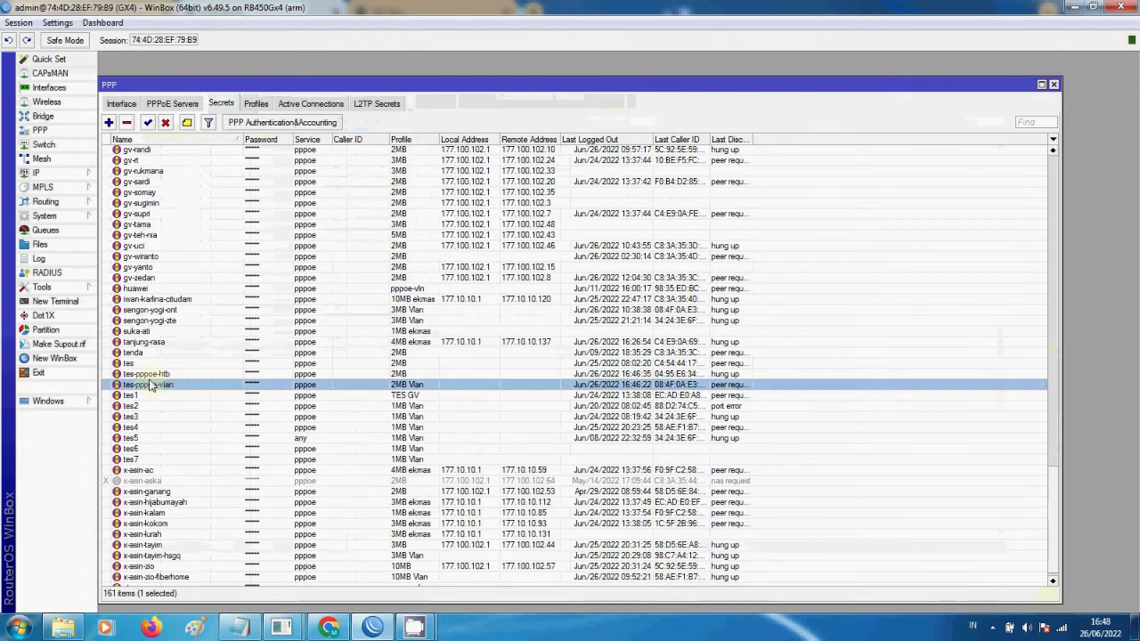
# - Review active PPP connections sorted by uptime, then open the tes-pppoe-vlan secret's details
pyautogui.click(307, 104)
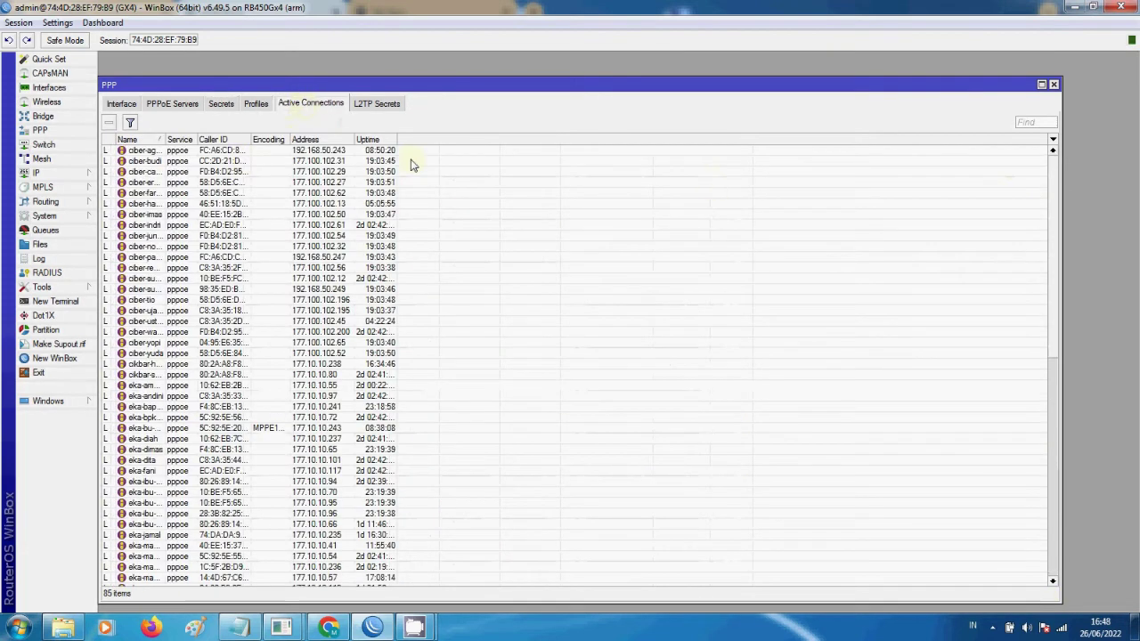
pyautogui.click(379, 140)
pyautogui.click(232, 151)
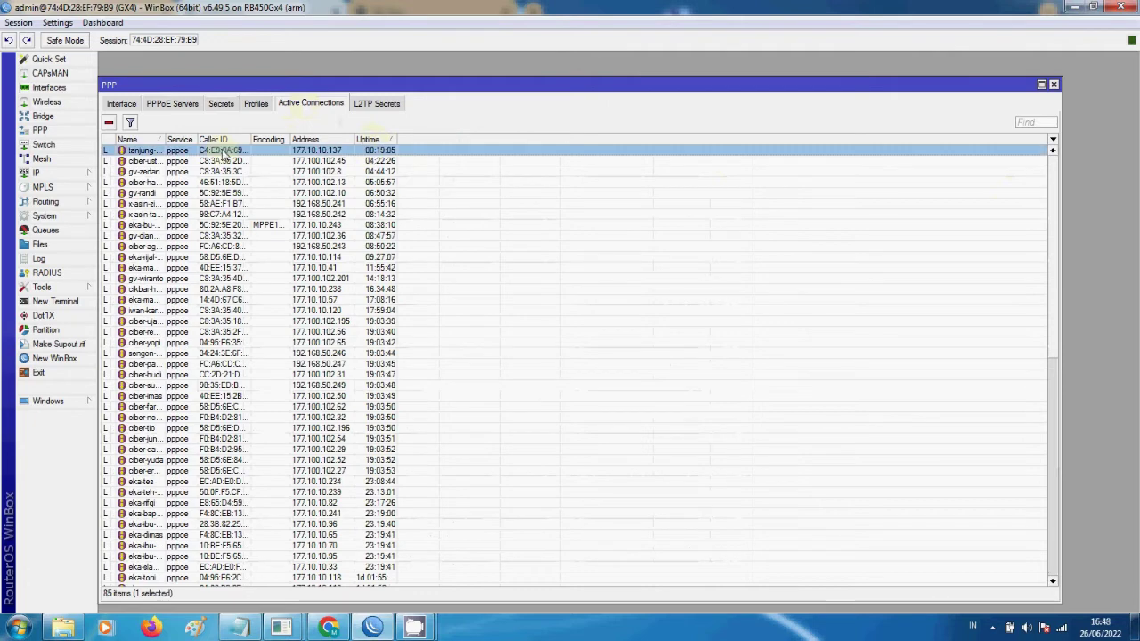
pyautogui.moveTo(184, 141); pyautogui.dragTo(300, 140)
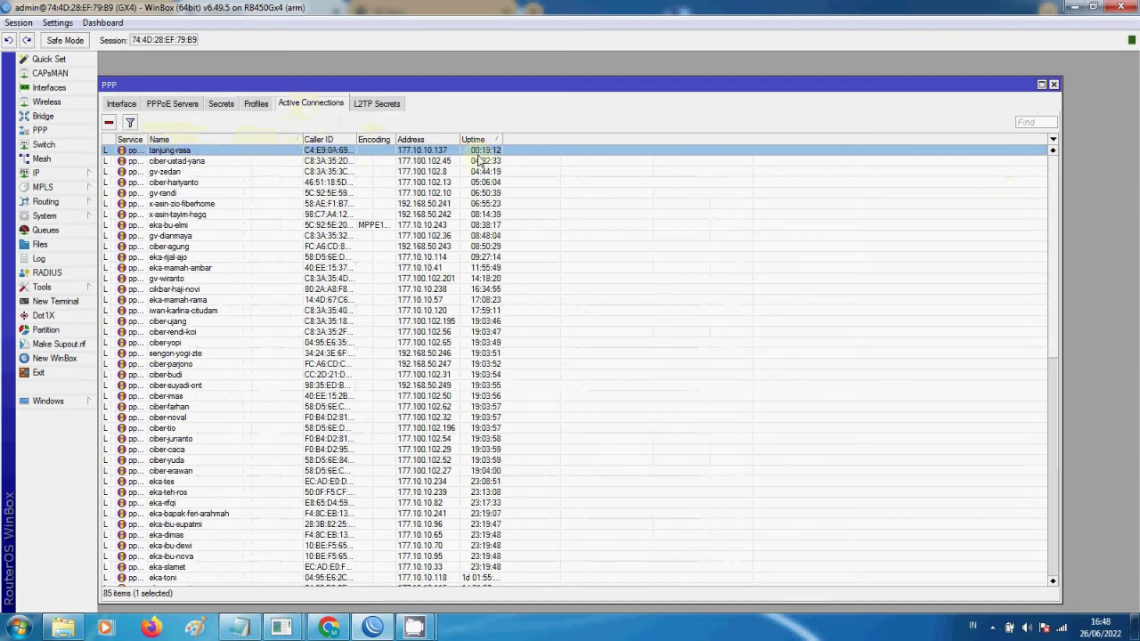
pyautogui.click(227, 104)
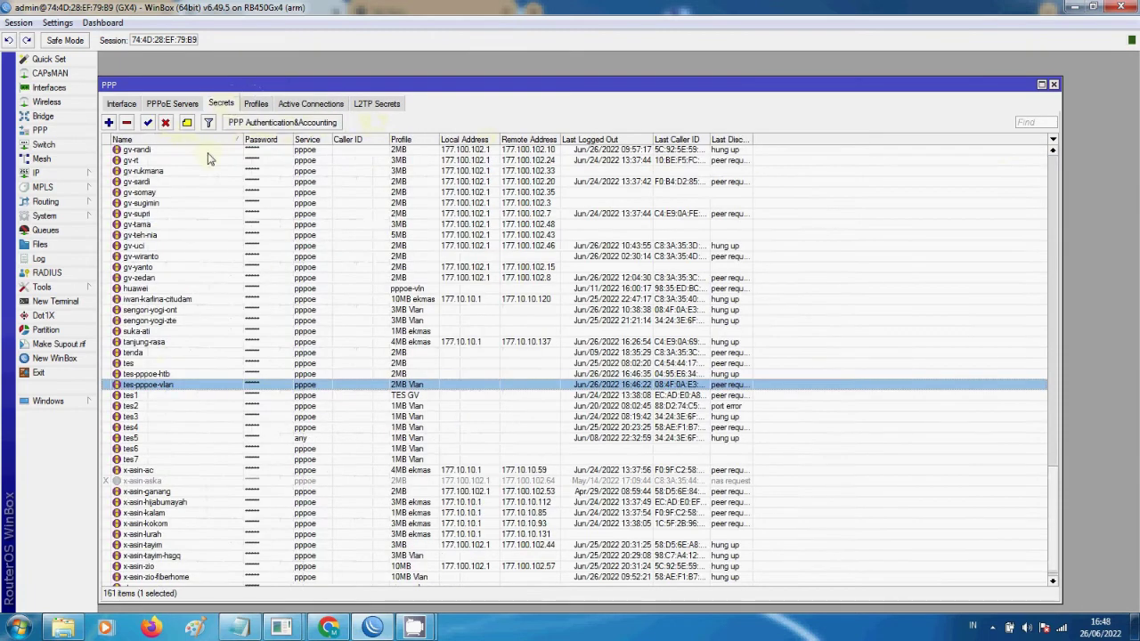
pyautogui.doubleClick(156, 385)
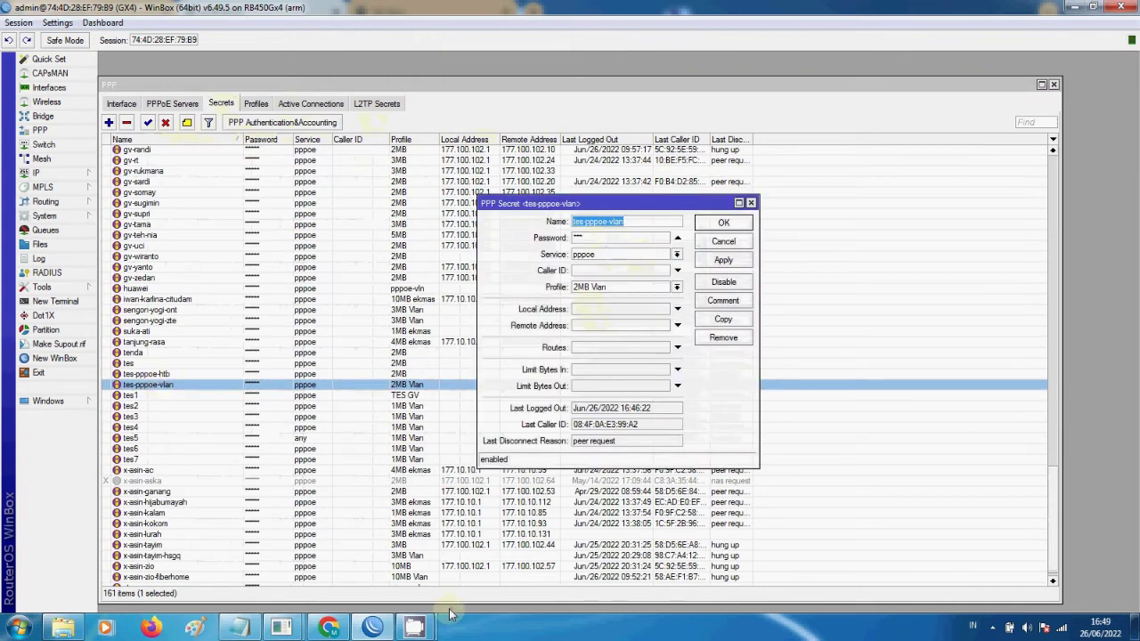
pyautogui.hotkey('alt', 'Tab')
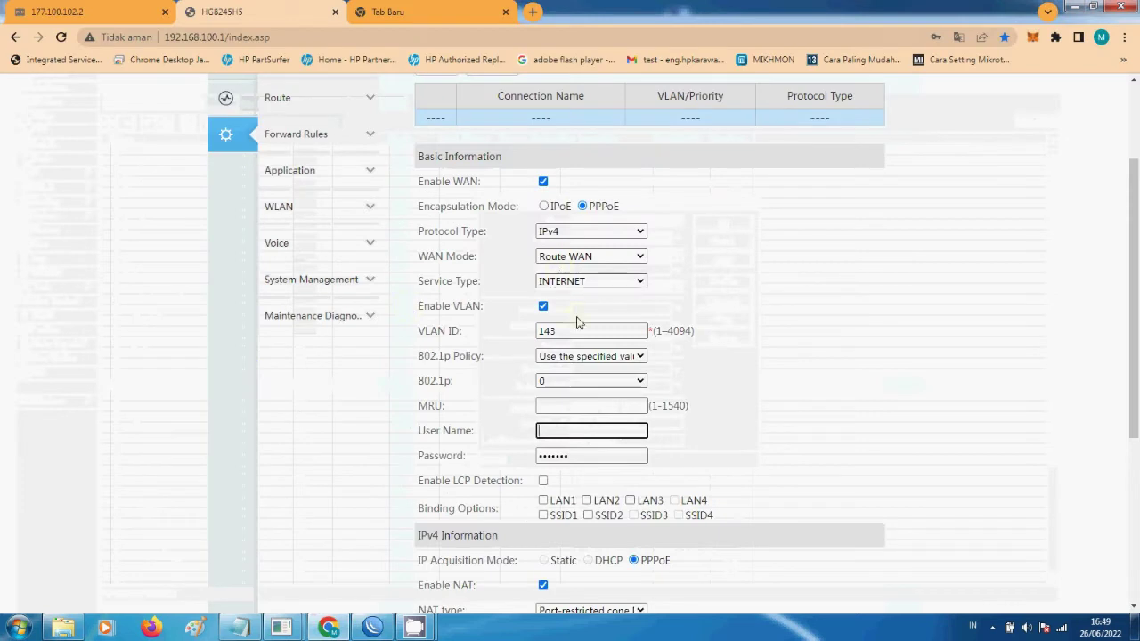
# - Enter PPPoE user name tes-pppoe-vlan and its password, and bind the WAN to LAN1 and SSID1
pyautogui.write('tes-pppoe-vlan')
pyautogui.press('Tab')
pyautogui.write('tes')
pyautogui.click(543, 515)
pyautogui.click(544, 502)
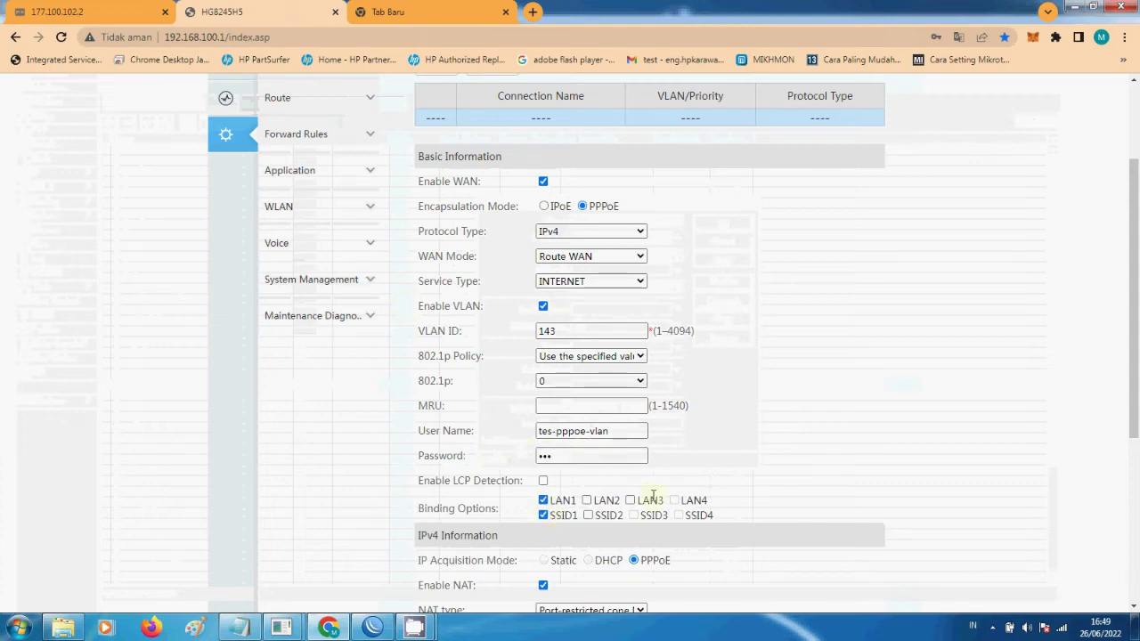
# - Set 802.1p priority to 1, apply the route WAN, and let Chrome save the credentials
pyautogui.scroll(-3, 548, 508)
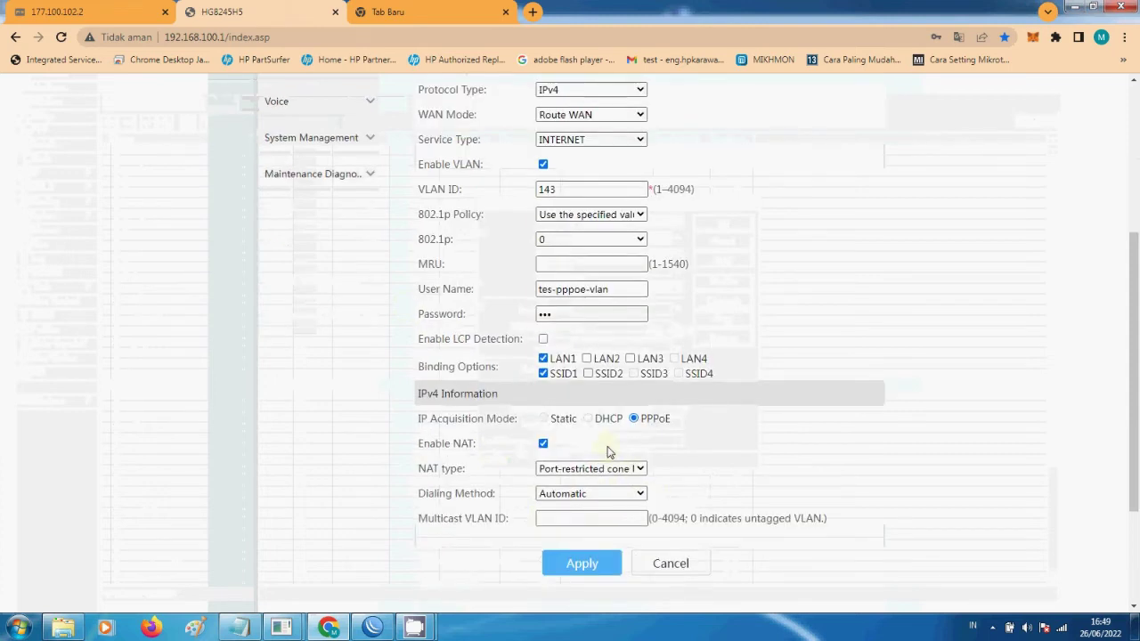
pyautogui.scroll(4, 608, 452)
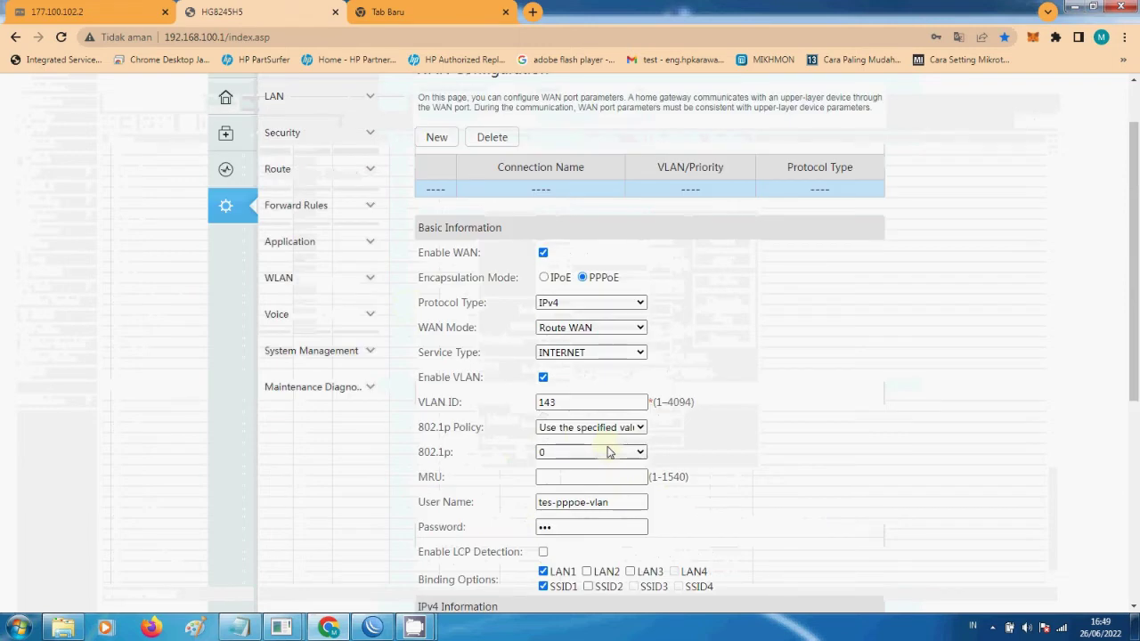
pyautogui.click(608, 452)
pyautogui.click(571, 477)
pyautogui.scroll(-4, 704, 440)
pyautogui.scroll(2, 628, 510)
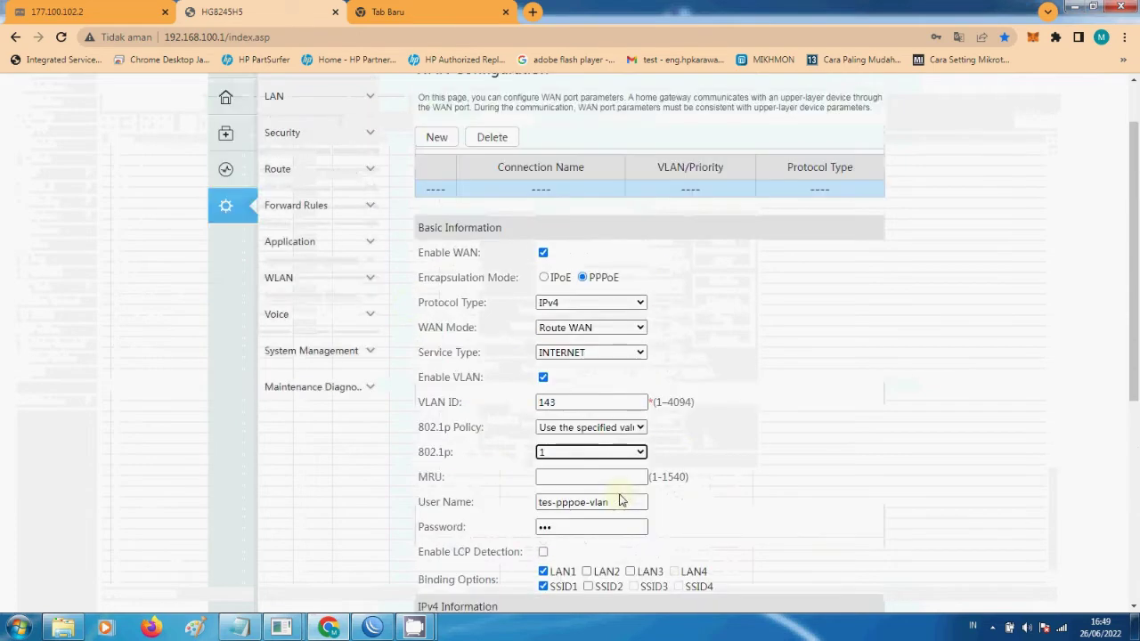
pyautogui.scroll(-4, 618, 493)
pyautogui.click(592, 398)
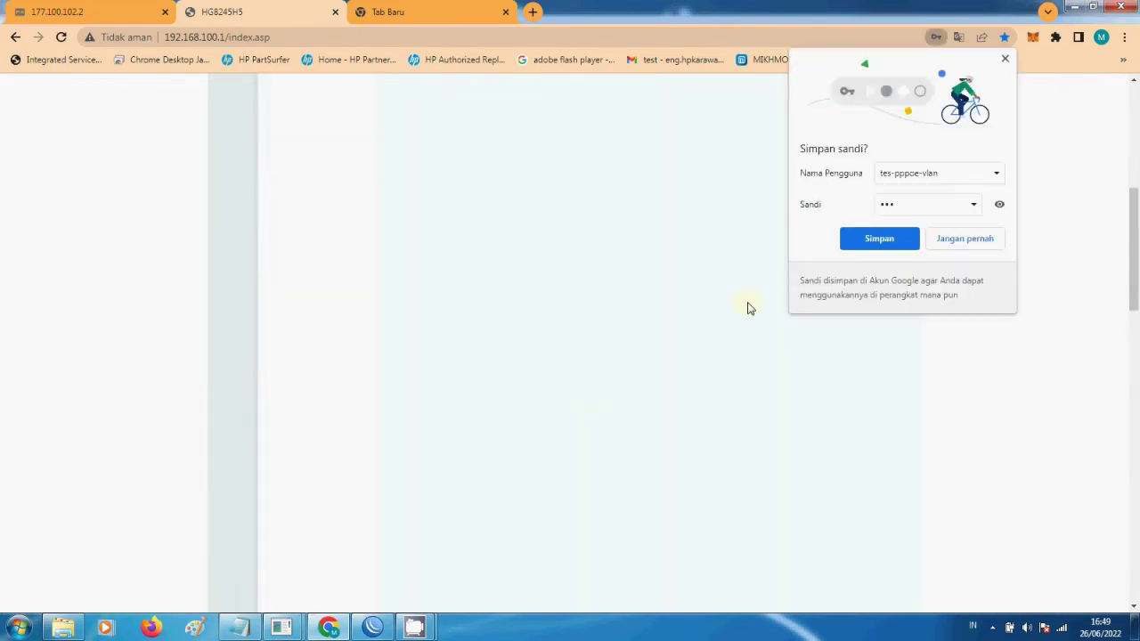
pyautogui.click(905, 242)
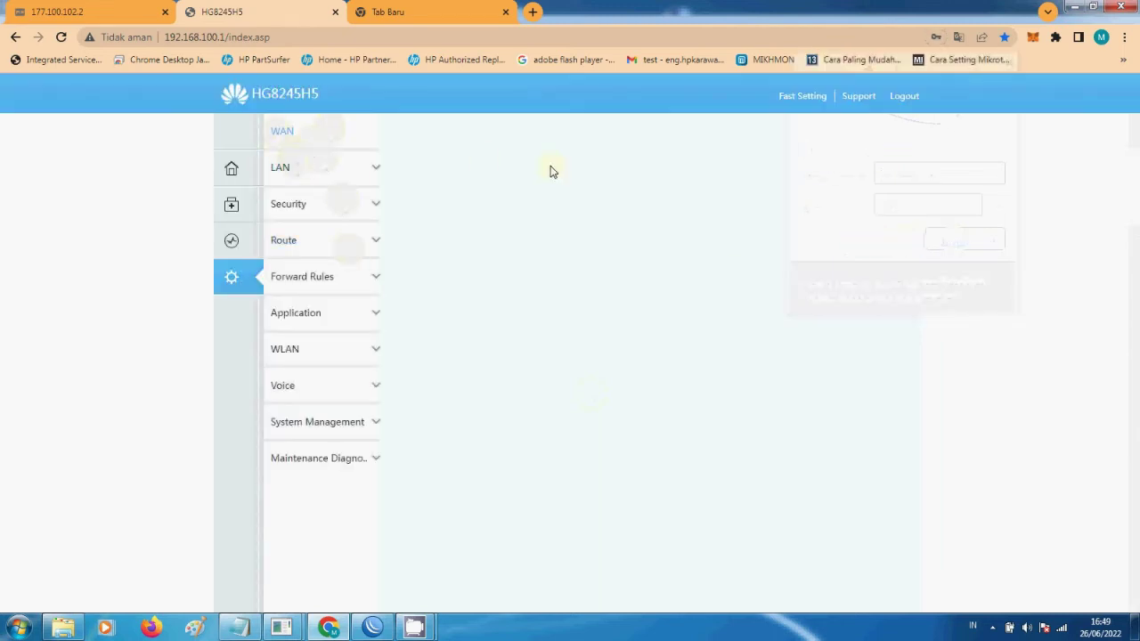
# - Start a new WAN connection with PPPoE encapsulation, IPv4, and Bridge WAN mode
pyautogui.click(290, 169)
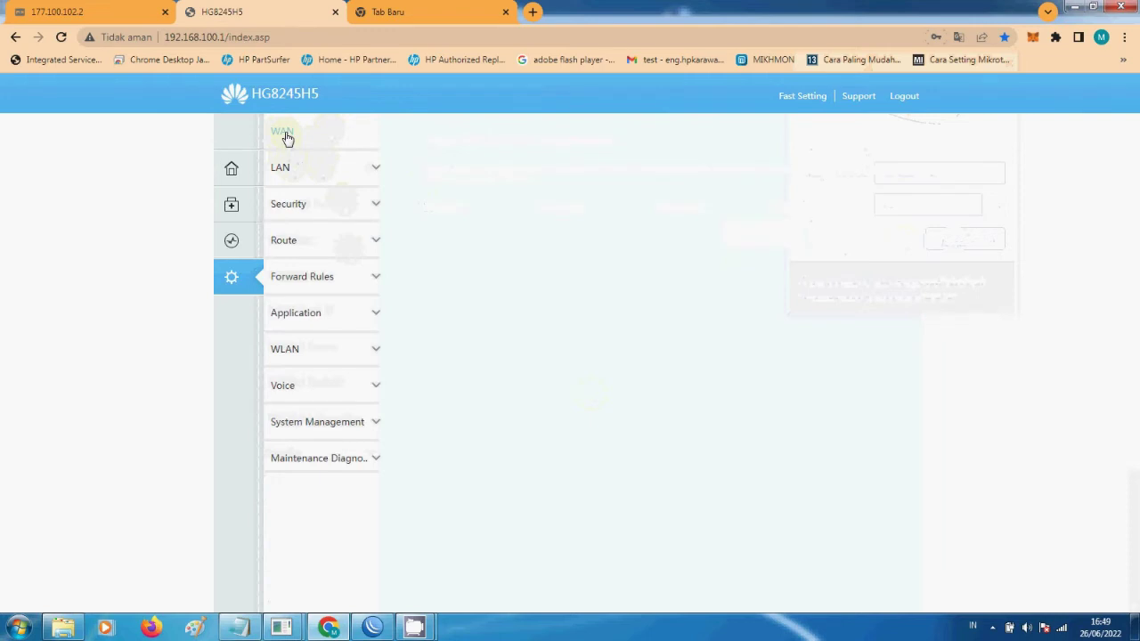
pyautogui.click(281, 141)
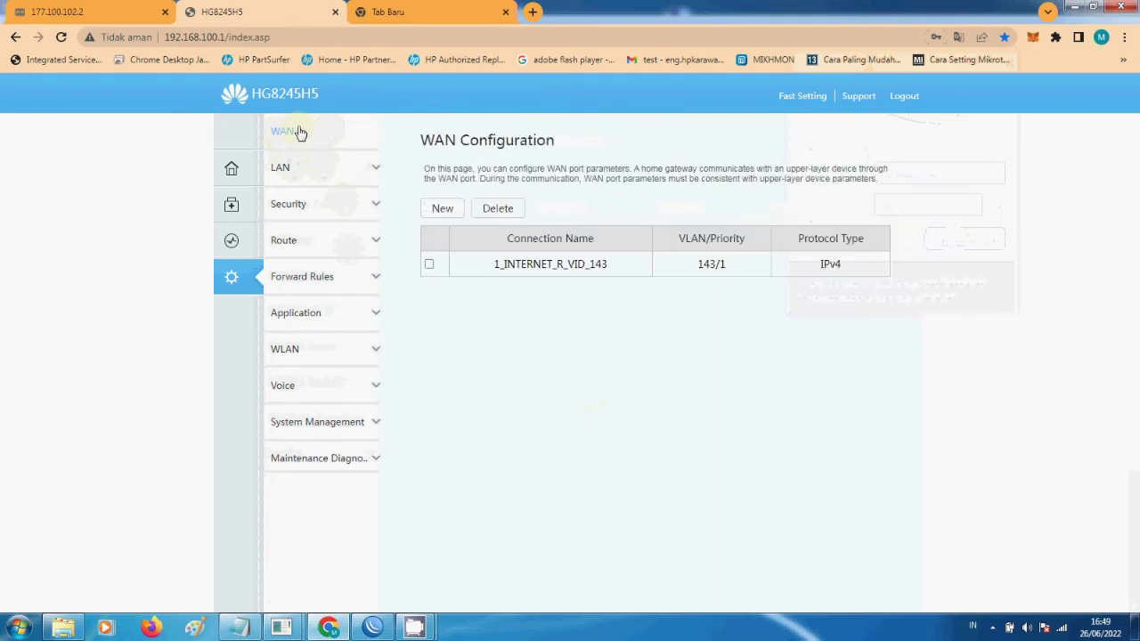
pyautogui.click(444, 210)
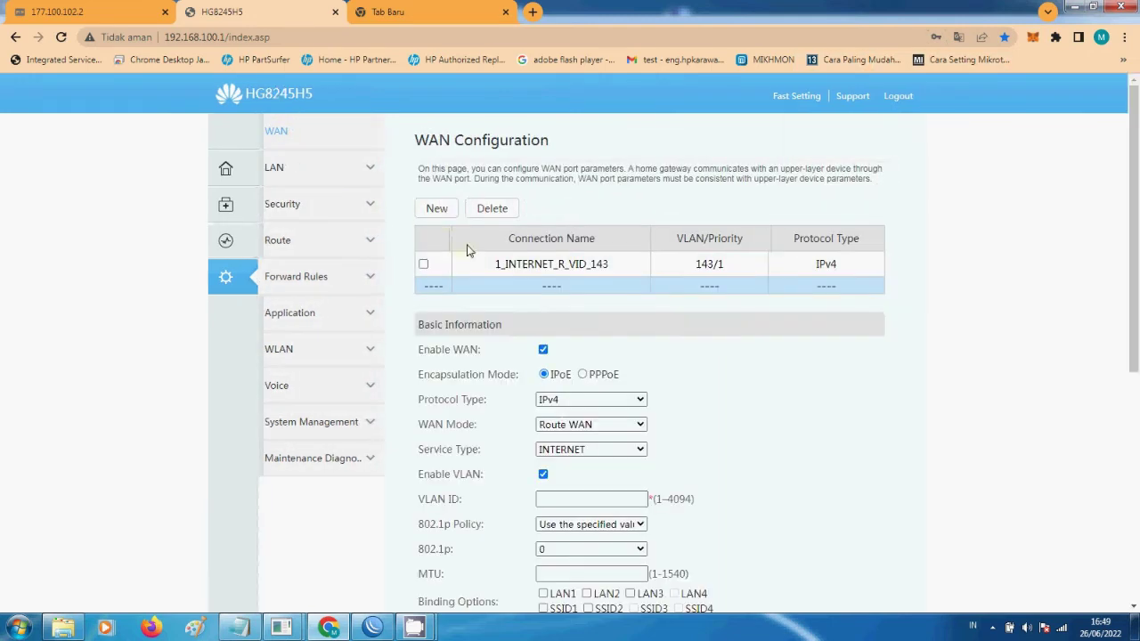
pyautogui.scroll(-1, 575, 411)
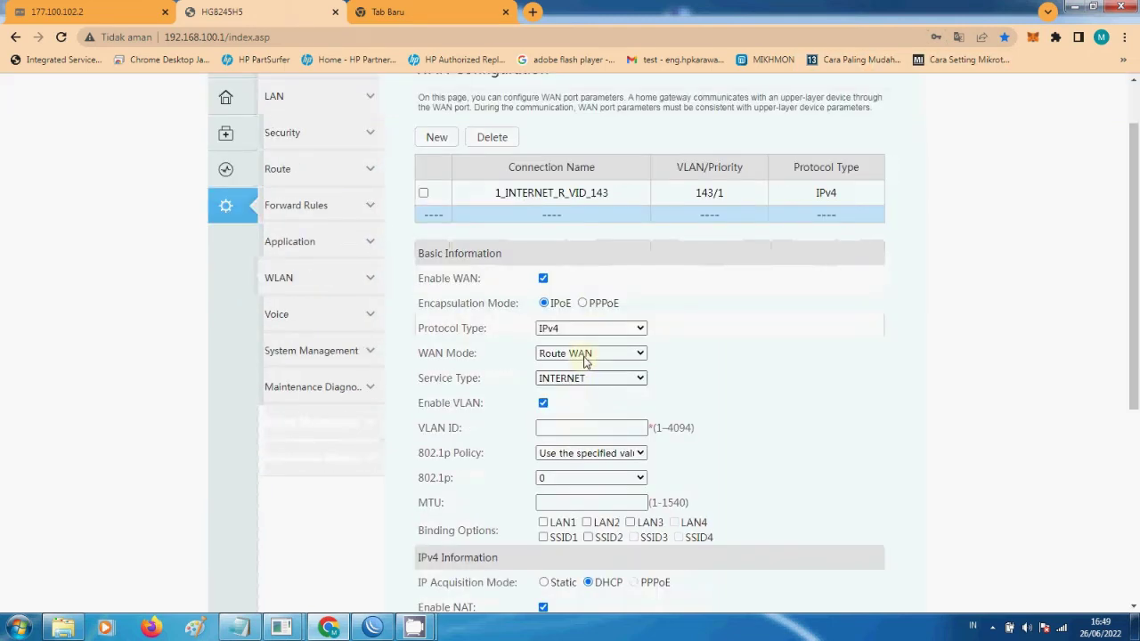
pyautogui.click(583, 302)
pyautogui.click(585, 327)
pyautogui.click(587, 336)
pyautogui.click(590, 353)
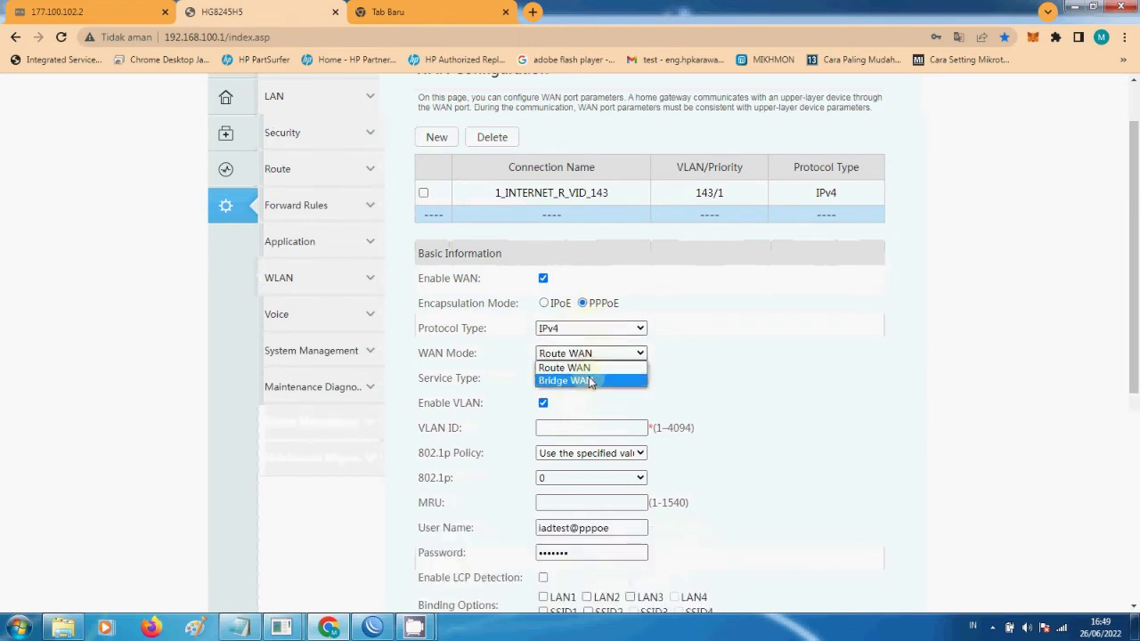
pyautogui.click(590, 379)
pyautogui.scroll(-1, 660, 365)
pyautogui.scroll(-1, 660, 365)
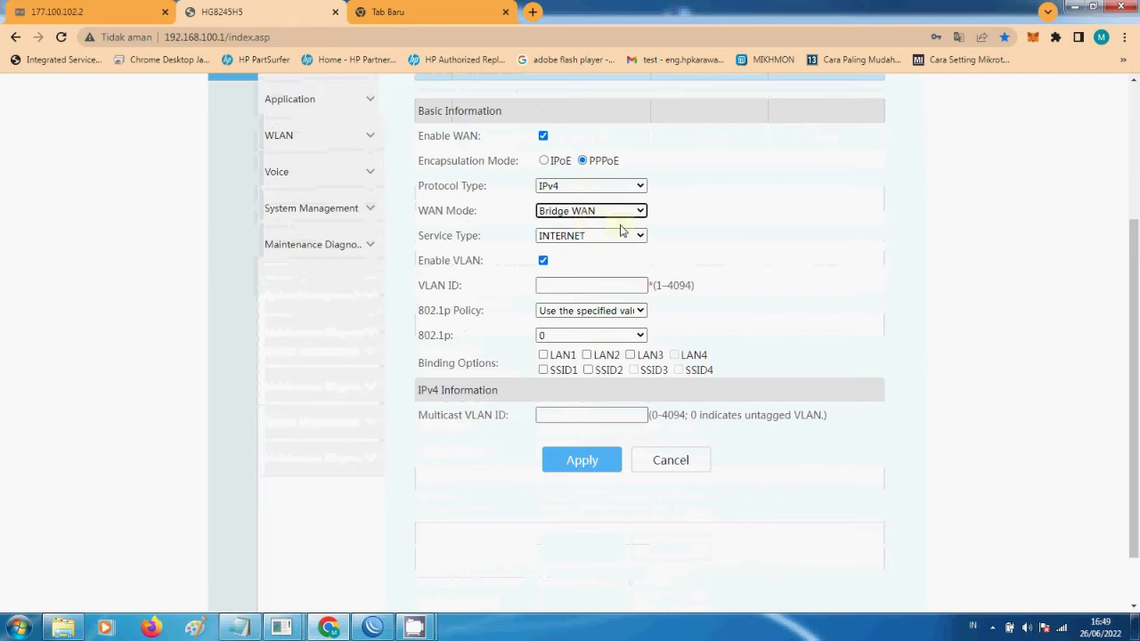
# - Set the VLAN ID to 143 and bind the bridge WAN to LAN2
pyautogui.click(602, 288)
pyautogui.scroll(-1, 596, 249)
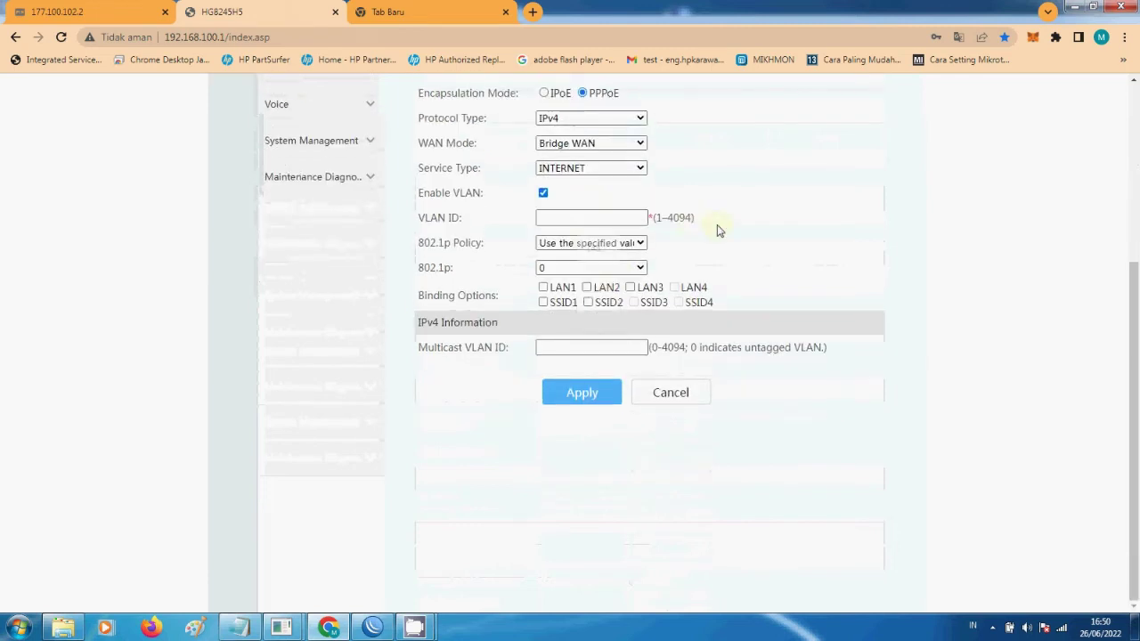
pyautogui.scroll(2, 580, 326)
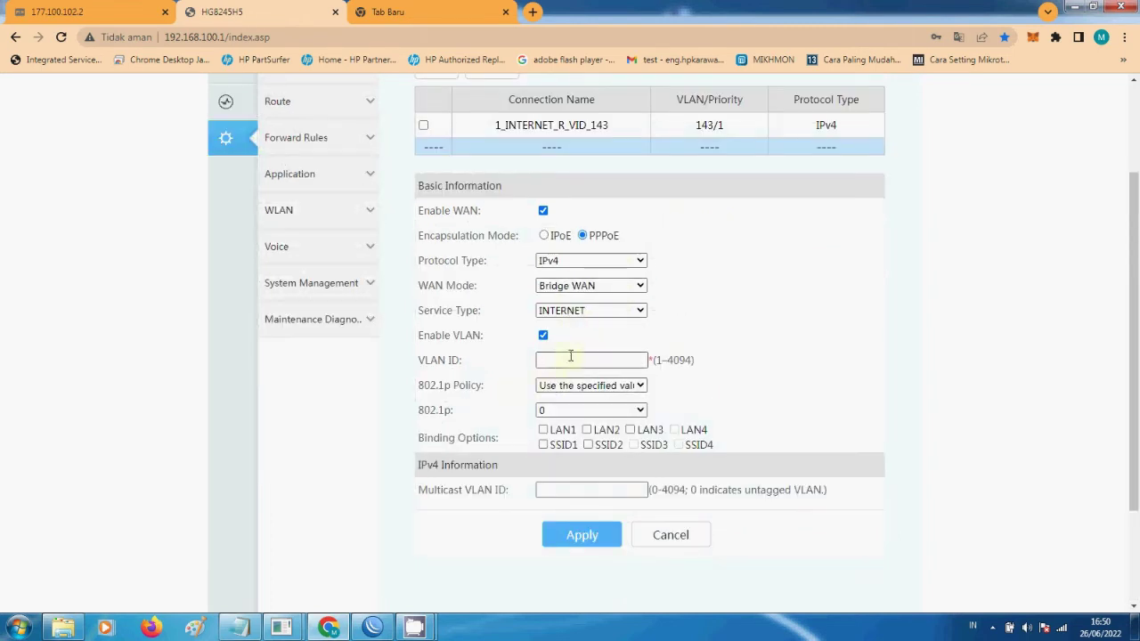
pyautogui.click(585, 363)
pyautogui.click(595, 392)
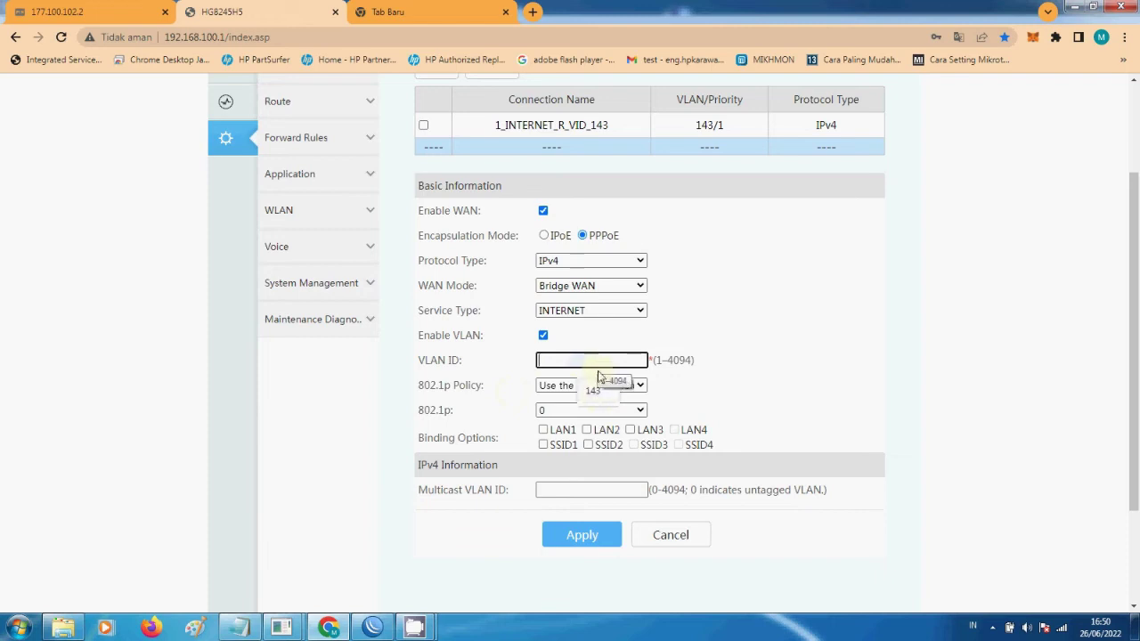
pyautogui.click(593, 391)
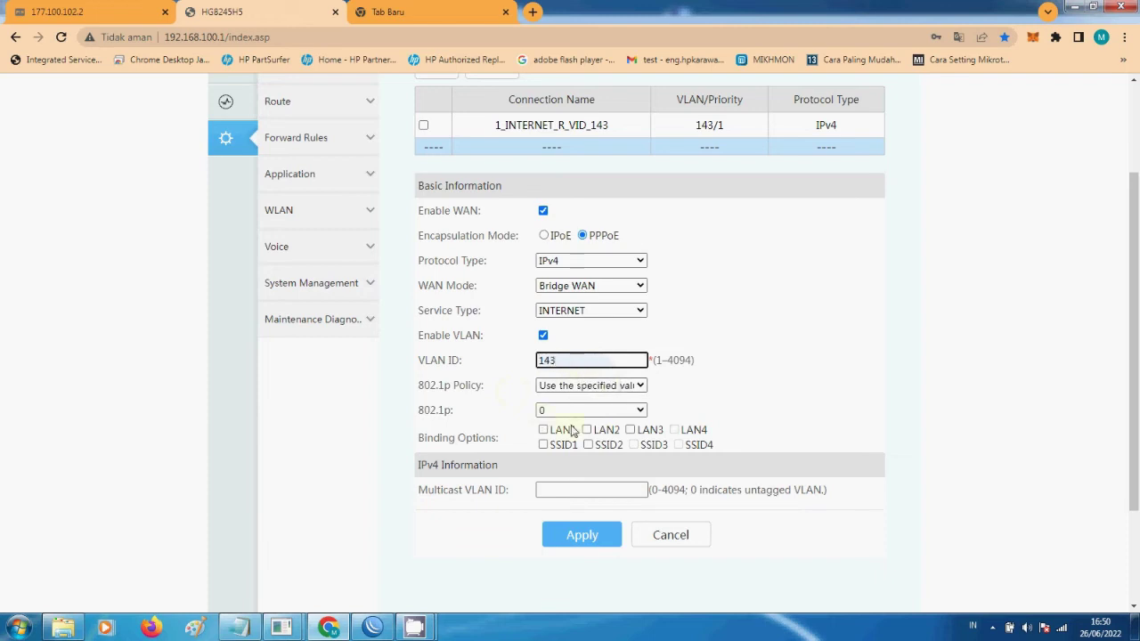
pyautogui.scroll(-2, 594, 392)
pyautogui.click(587, 288)
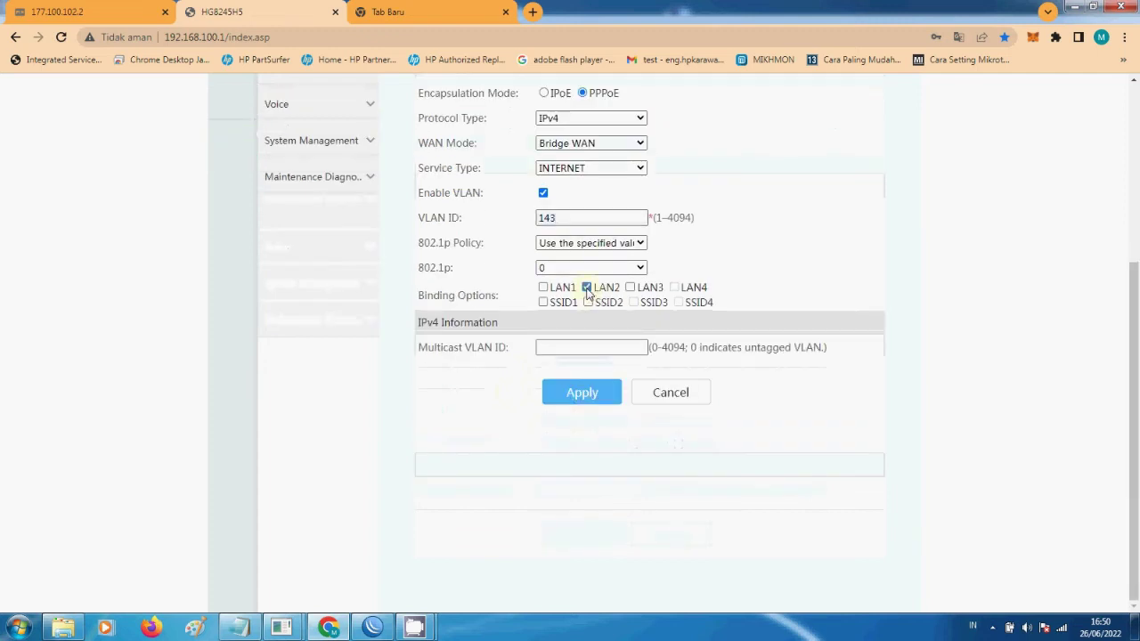
# - Confirm Bridge WAN mode is kept and apply the new bridge connection
pyautogui.scroll(2, 605, 370)
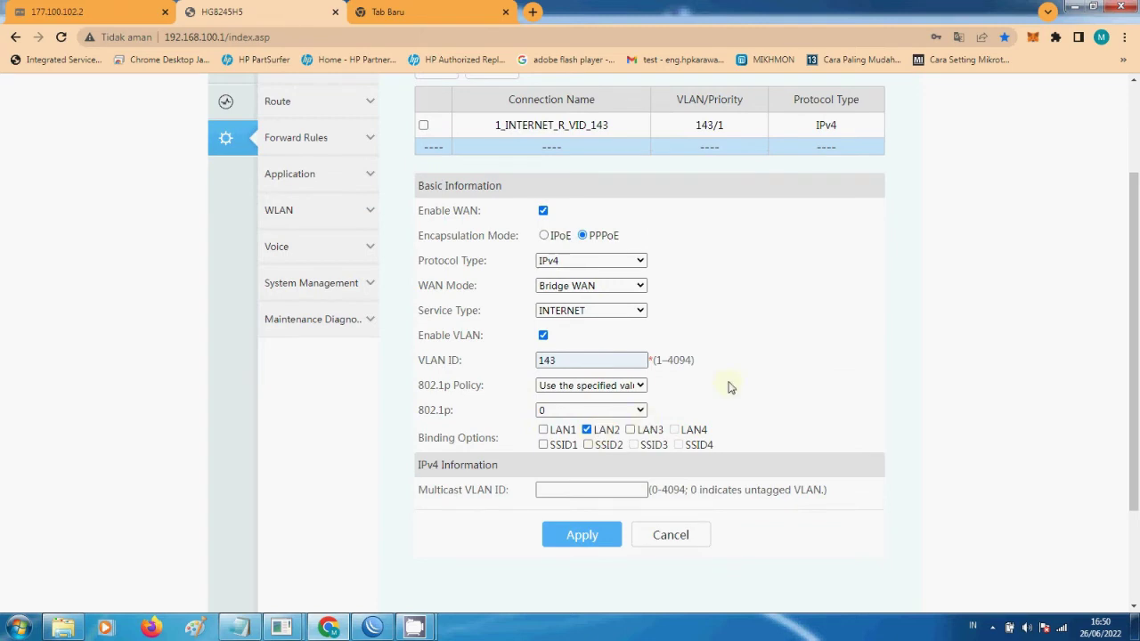
pyautogui.click(569, 287)
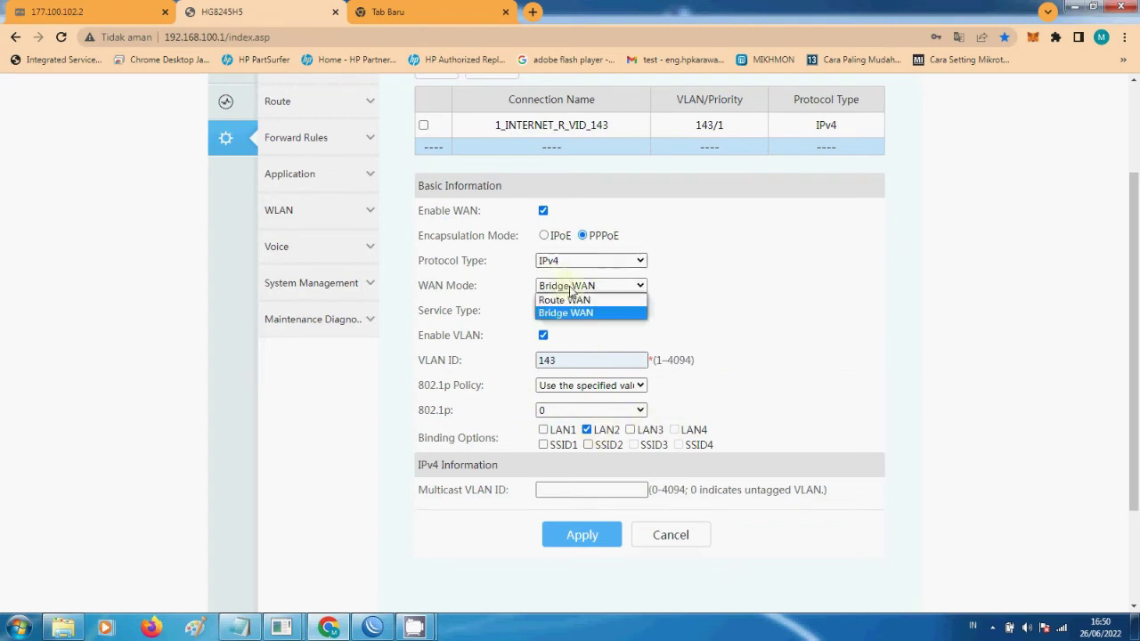
pyautogui.click(569, 286)
pyautogui.click(569, 287)
pyautogui.click(570, 287)
pyautogui.scroll(-1, 748, 397)
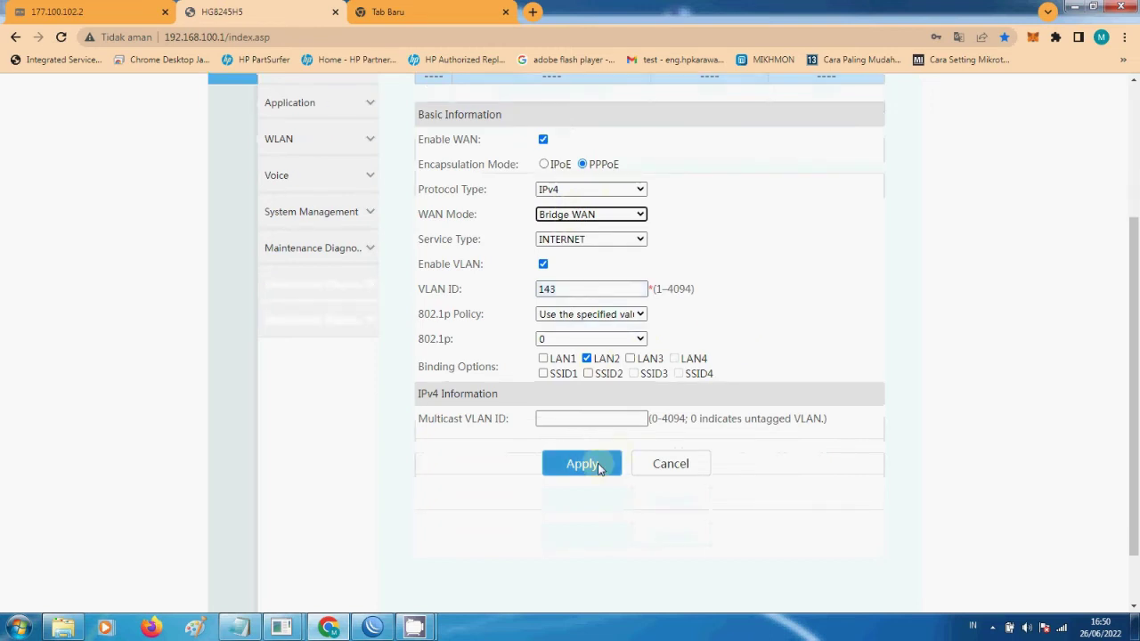
pyautogui.click(609, 462)
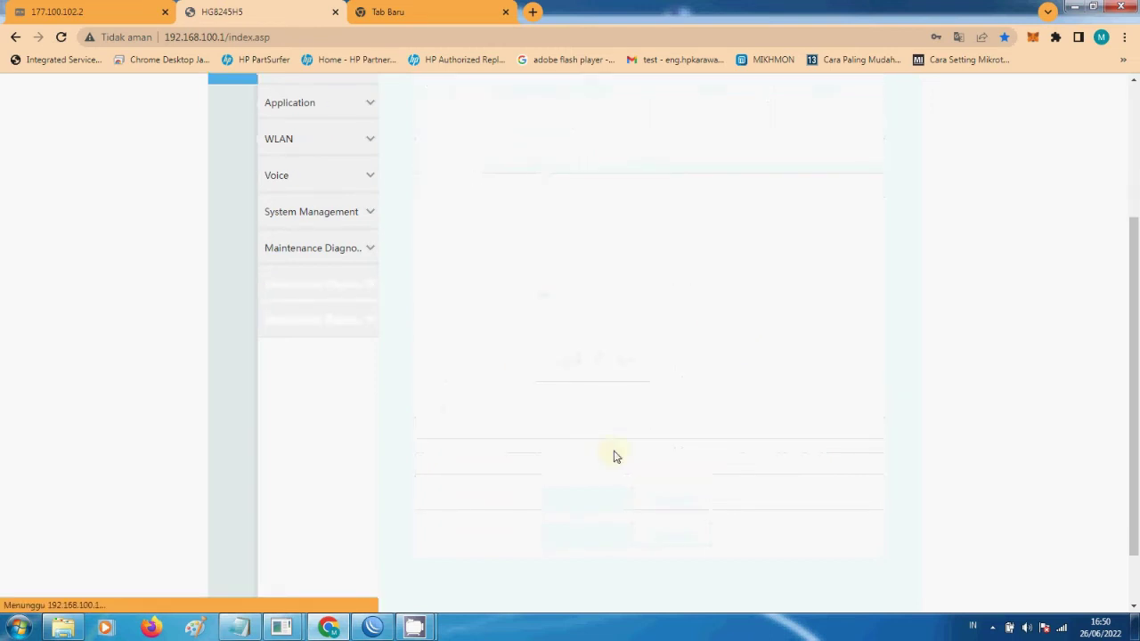
pyautogui.click(372, 627)
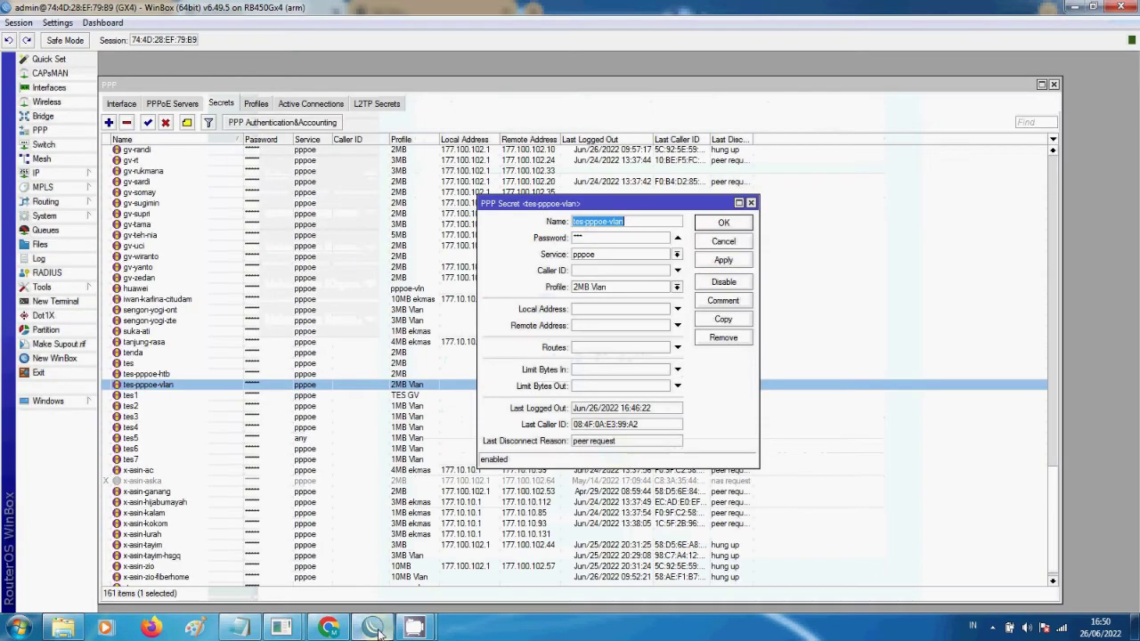
# - Close the secret dialog and compare the tes-pppoe-vlan and tes-pppoe-htb active sessions' uptime
pyautogui.click(724, 229)
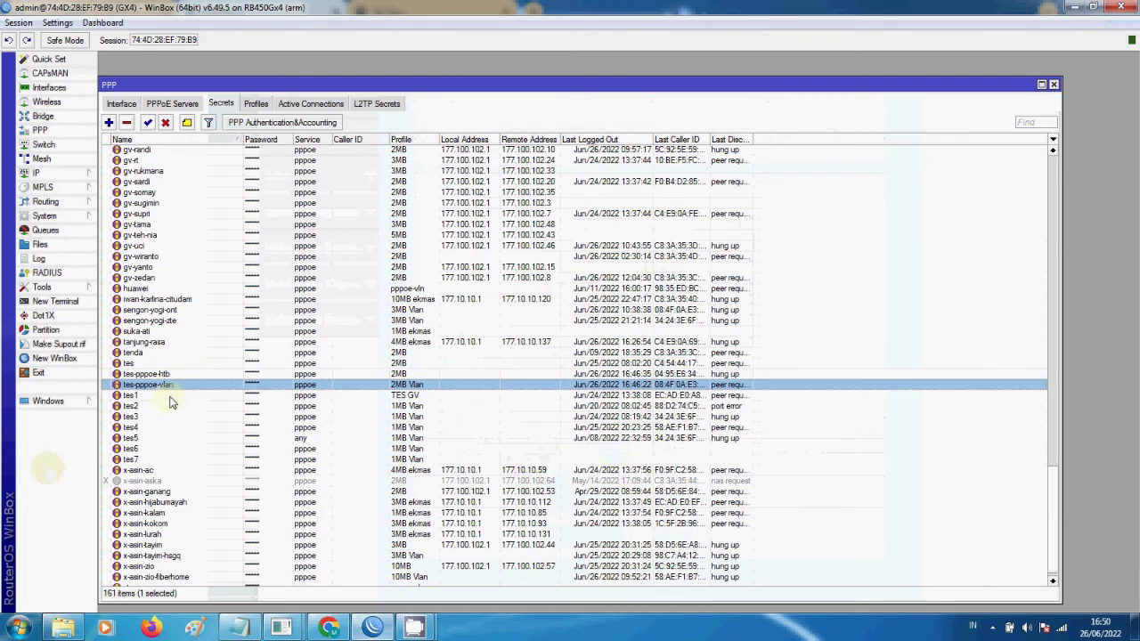
pyautogui.click(322, 103)
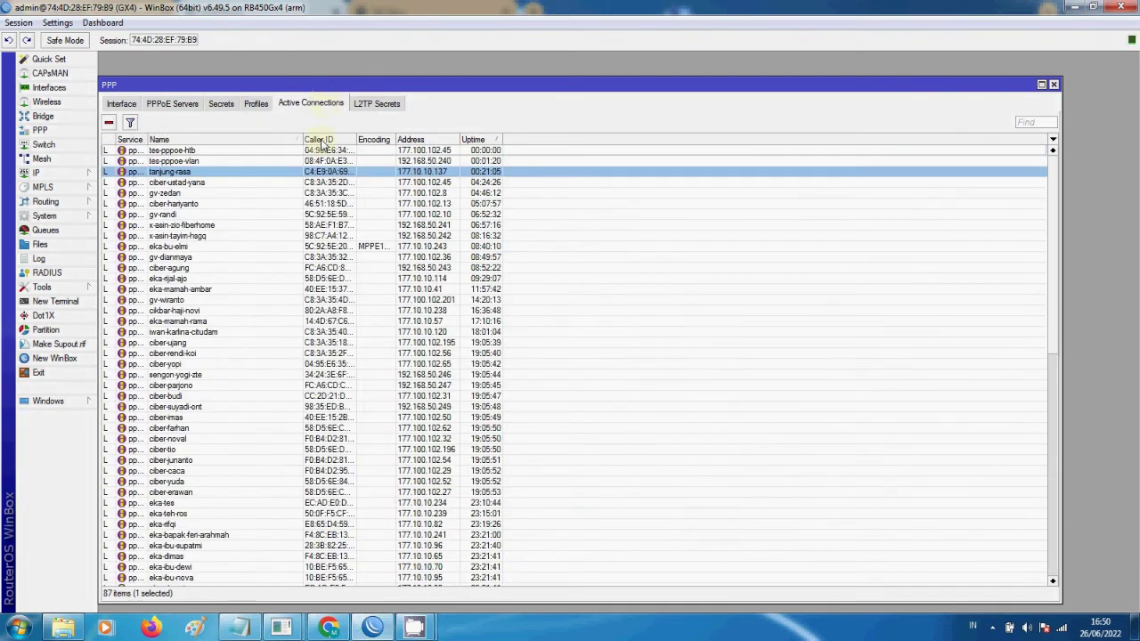
pyautogui.click(200, 162)
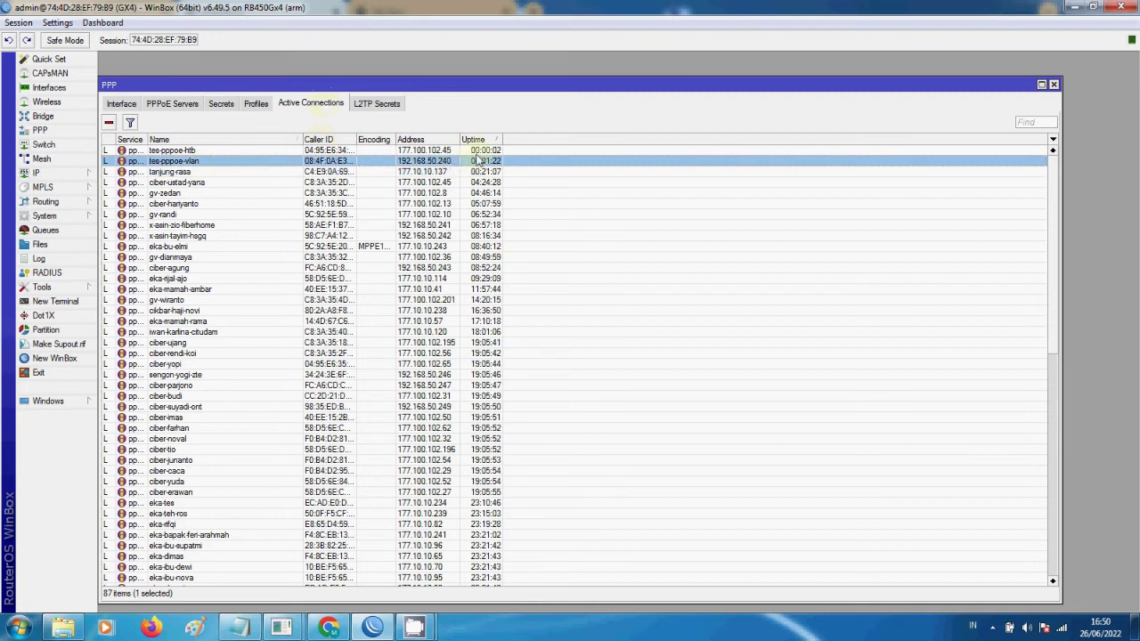
pyautogui.click(478, 152)
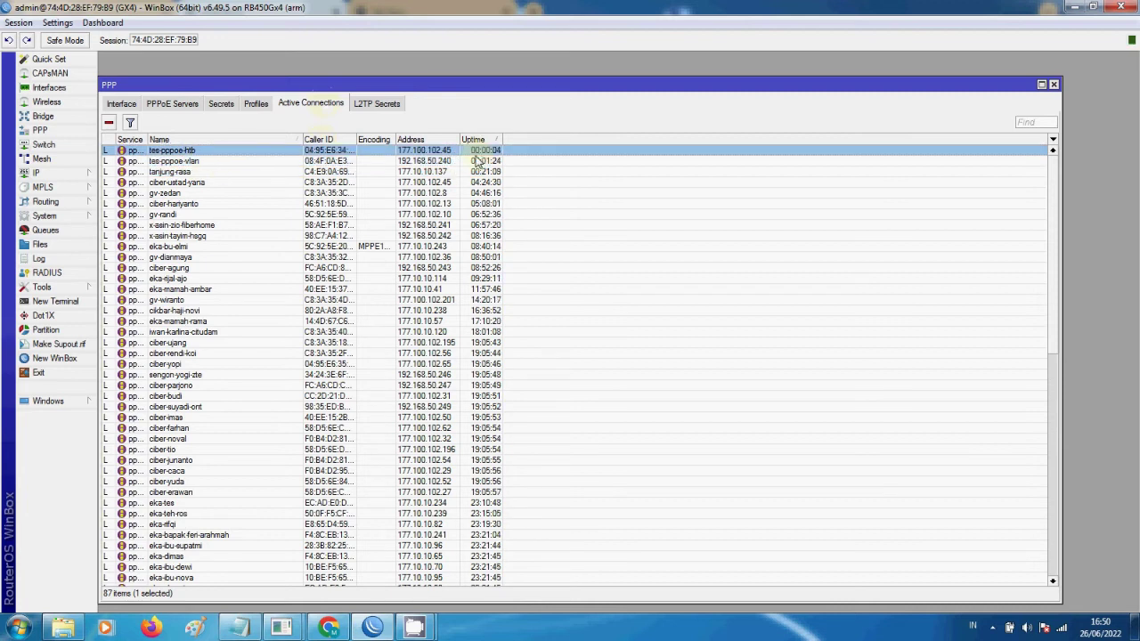
pyautogui.click(481, 161)
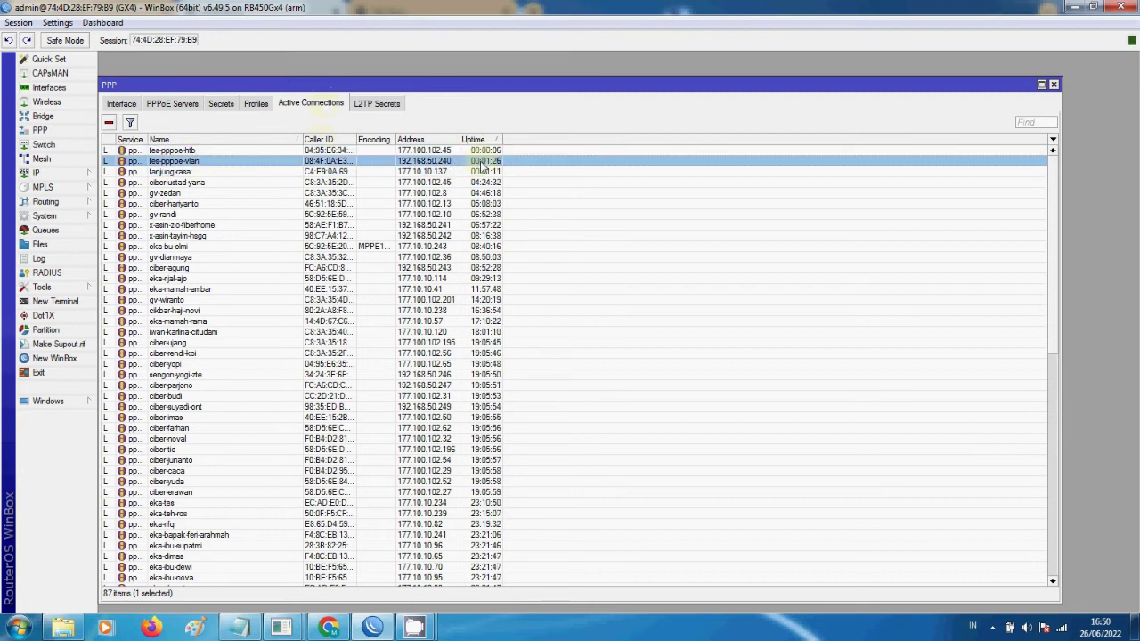
pyautogui.click(485, 152)
pyautogui.click(485, 161)
pyautogui.click(488, 154)
pyautogui.click(489, 161)
pyautogui.click(490, 151)
pyautogui.click(439, 160)
pyautogui.click(438, 152)
pyautogui.click(438, 161)
pyautogui.click(438, 152)
pyautogui.click(438, 162)
pyautogui.click(438, 151)
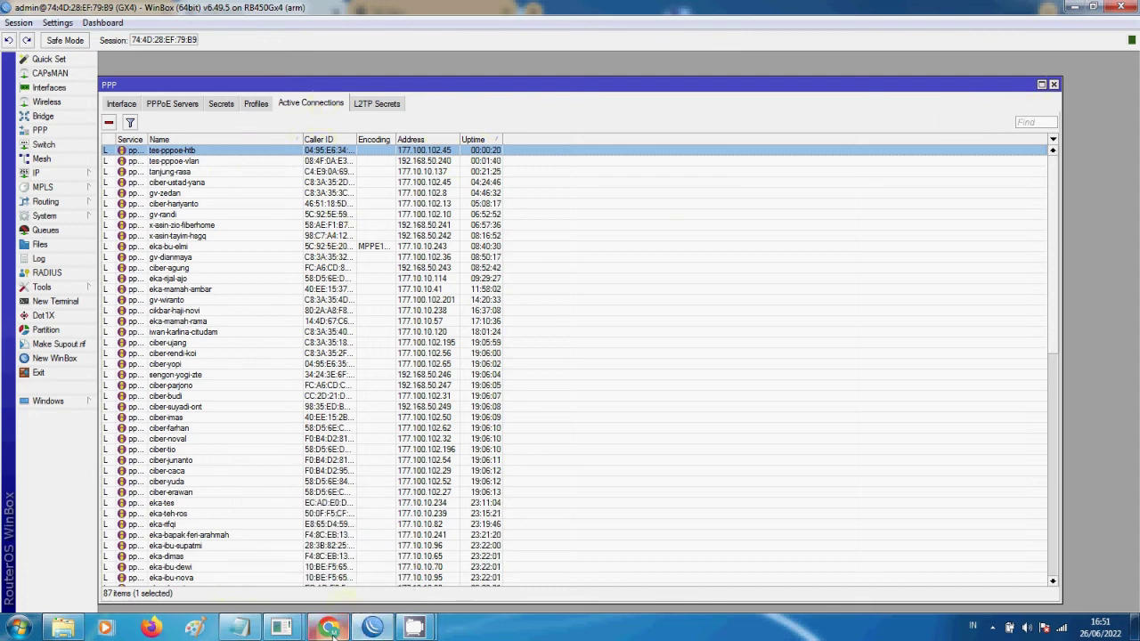
pyautogui.click(328, 628)
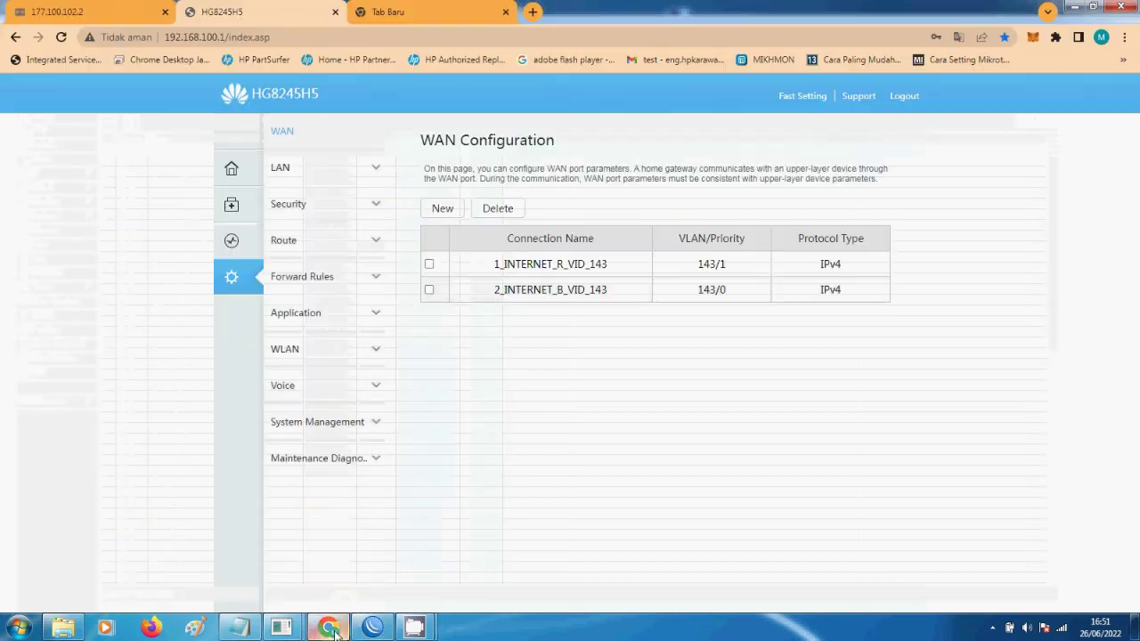
# - Create a Bridge WAN on VLAN ID 145 bound to LAN3 and SSID2, saved as 3_INTERNET_B_VID_145
pyautogui.click(442, 208)
pyautogui.scroll(-1, 588, 385)
pyautogui.scroll(-2, 588, 385)
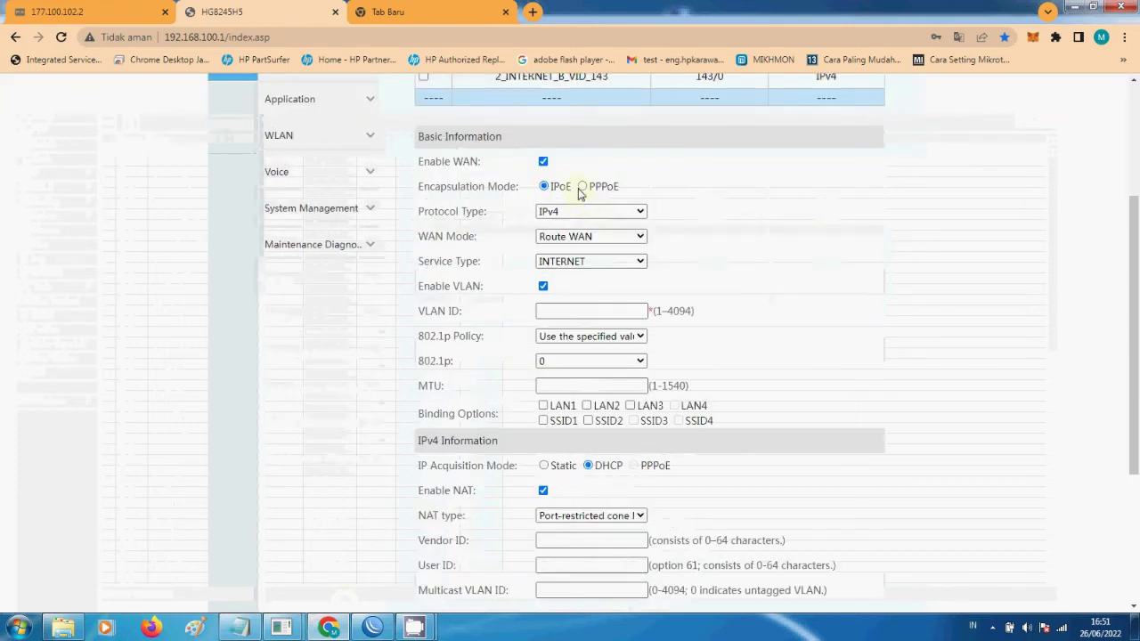
pyautogui.click(574, 236)
pyautogui.click(580, 265)
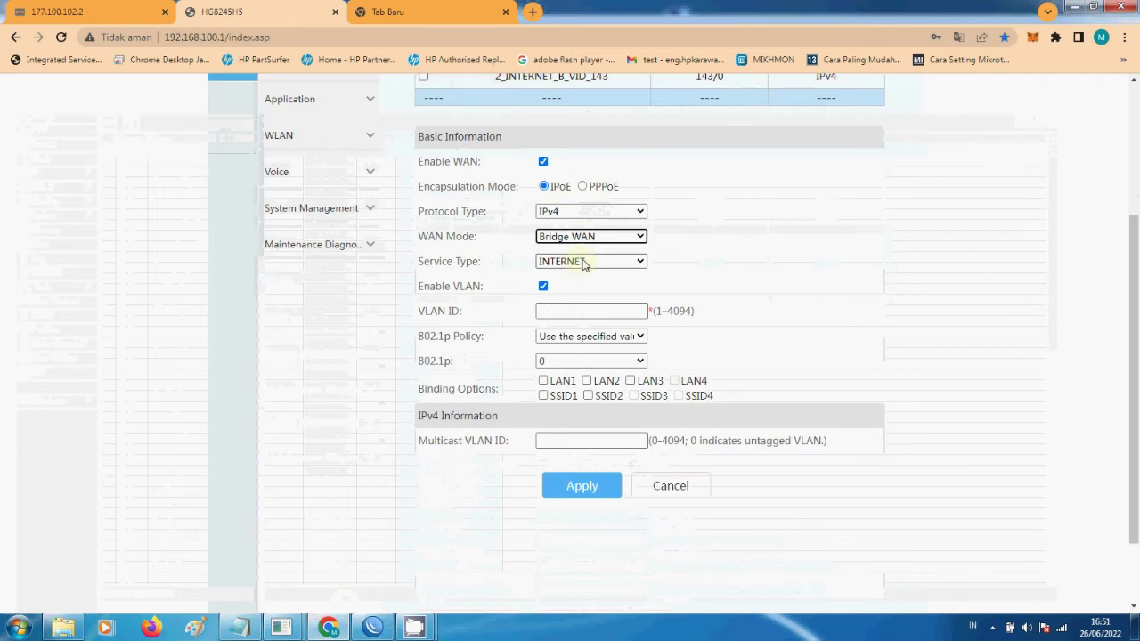
pyautogui.click(551, 313)
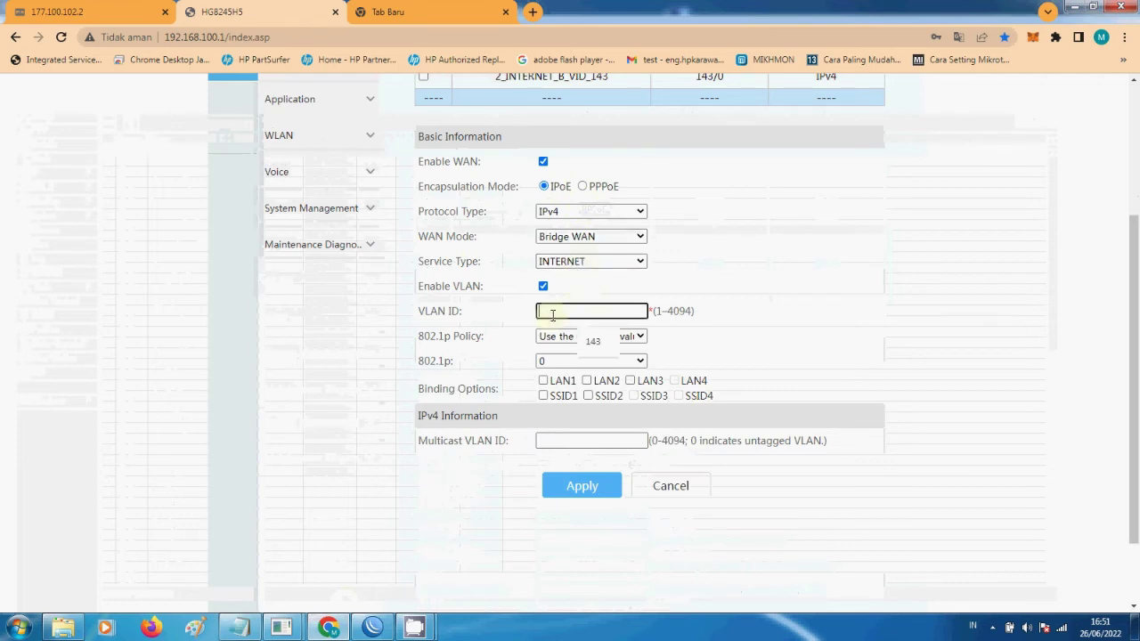
pyautogui.write('145')
pyautogui.click(755, 331)
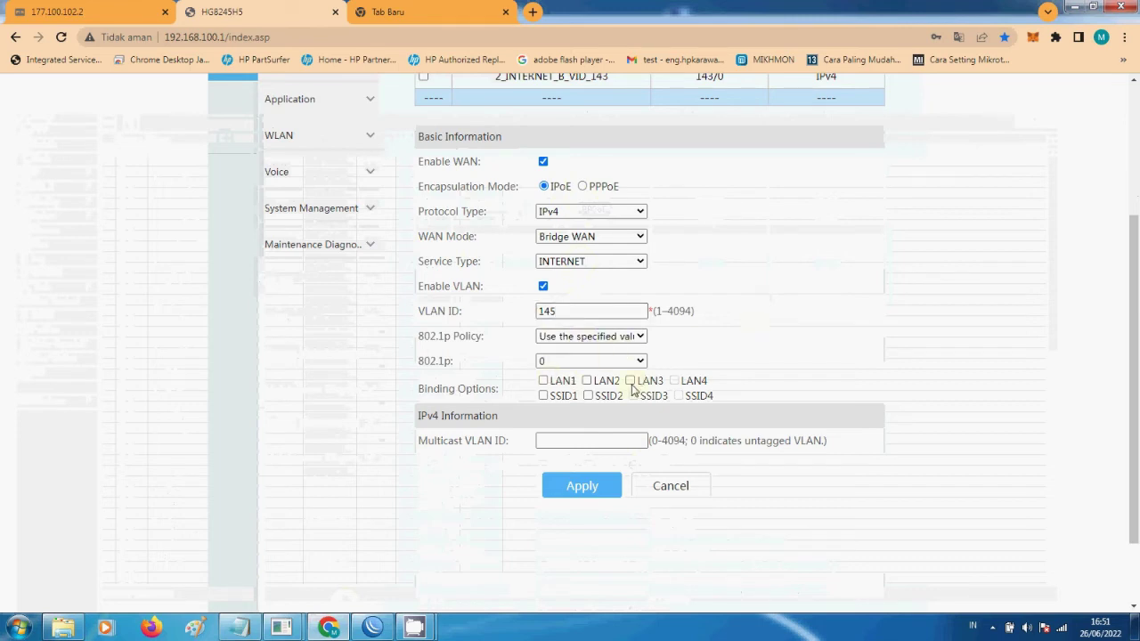
pyautogui.click(630, 381)
pyautogui.click(588, 396)
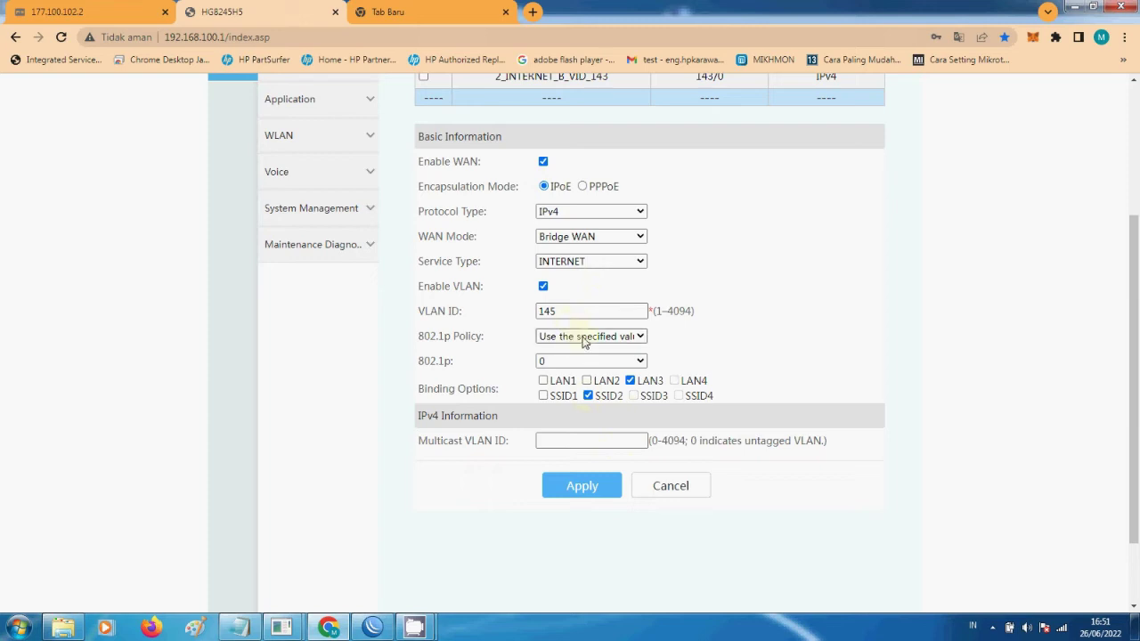
pyautogui.click(584, 489)
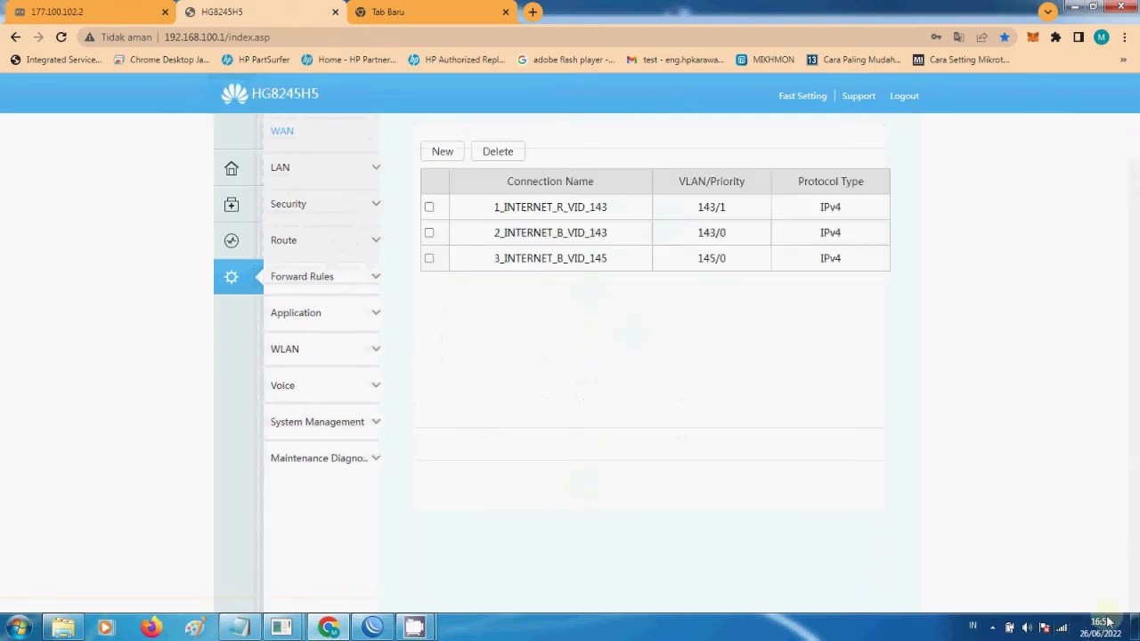
# - Open the router's WLAN Basic settings page
pyautogui.click(1061, 628)
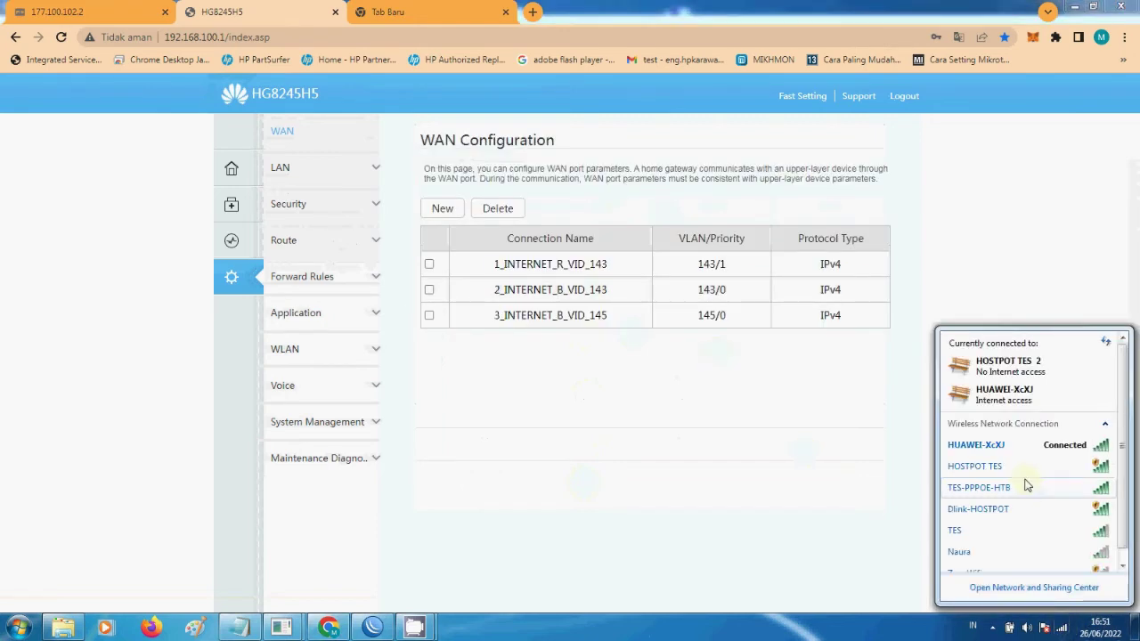
pyautogui.moveTo(995, 478)
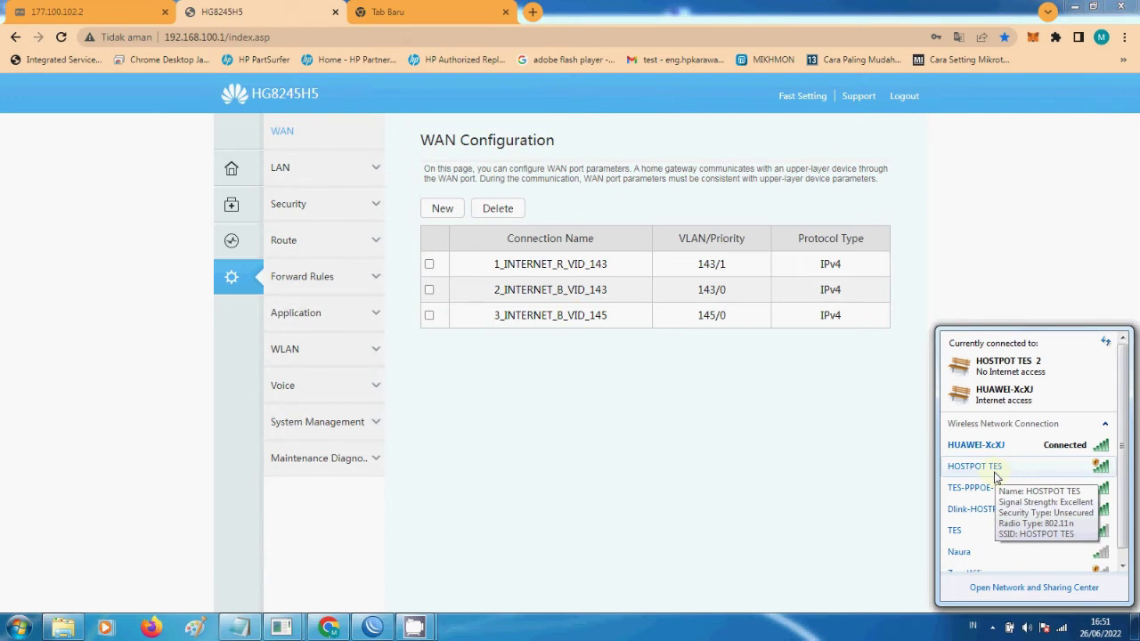
pyautogui.click(286, 360)
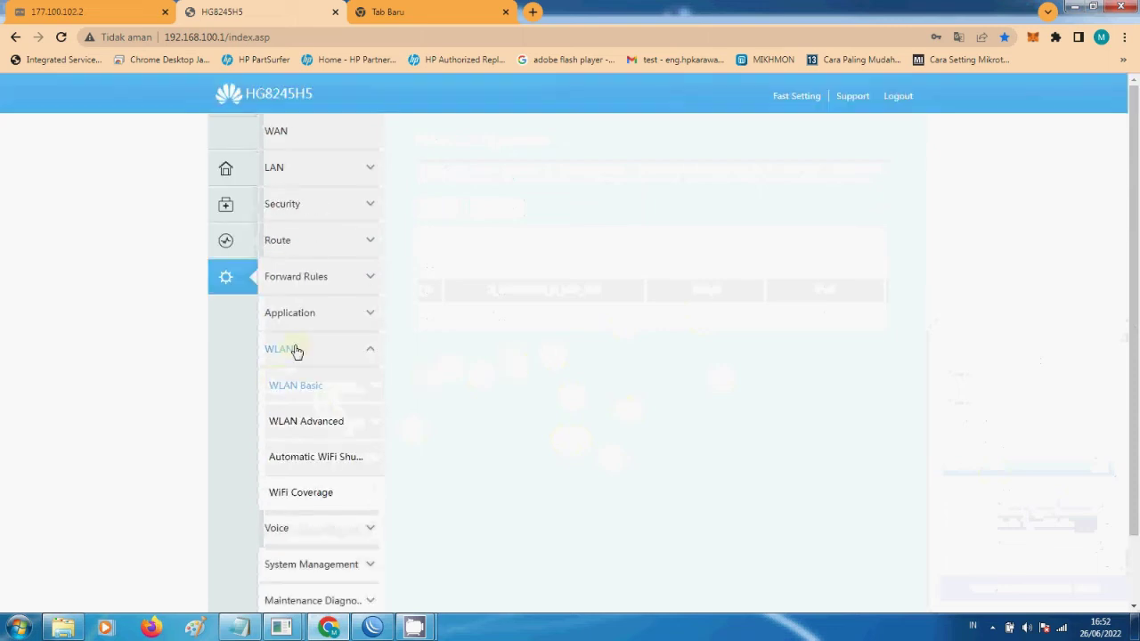
pyautogui.click(326, 427)
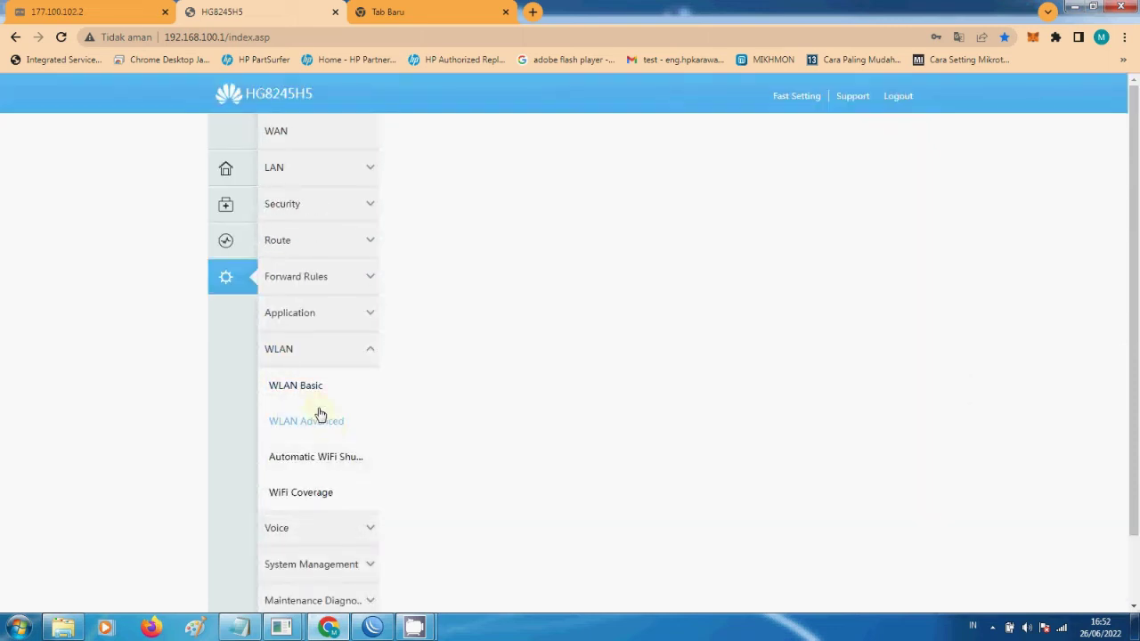
pyautogui.click(312, 396)
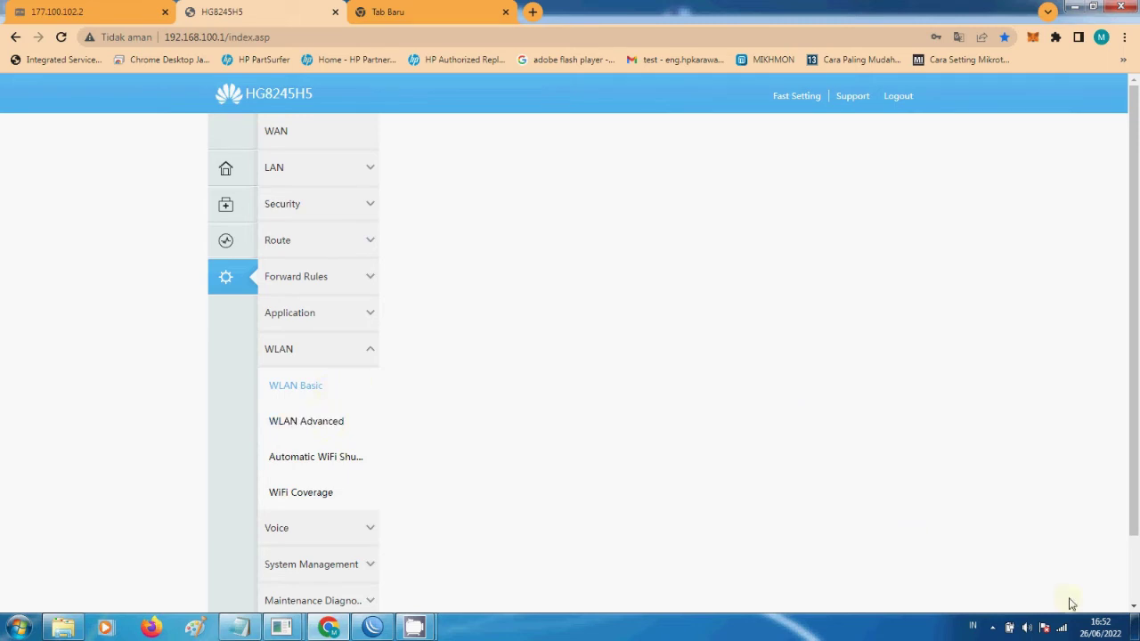
# - Connect the laptop to the HOSTPOT TES Wi-Fi network
pyautogui.click(1063, 628)
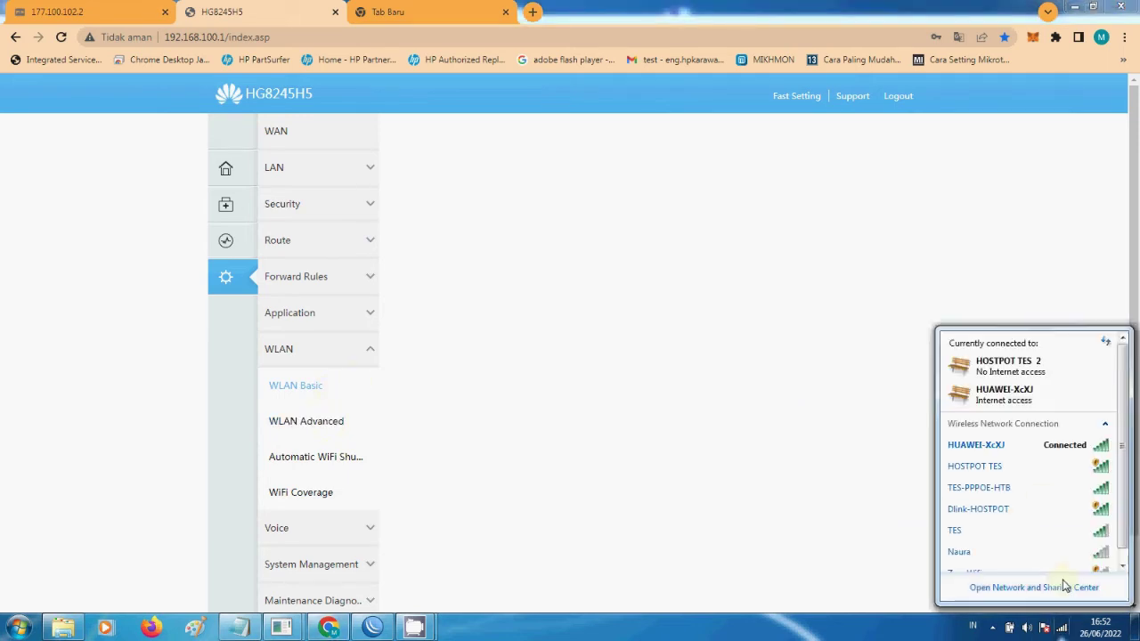
pyautogui.click(1010, 478)
pyautogui.click(1082, 488)
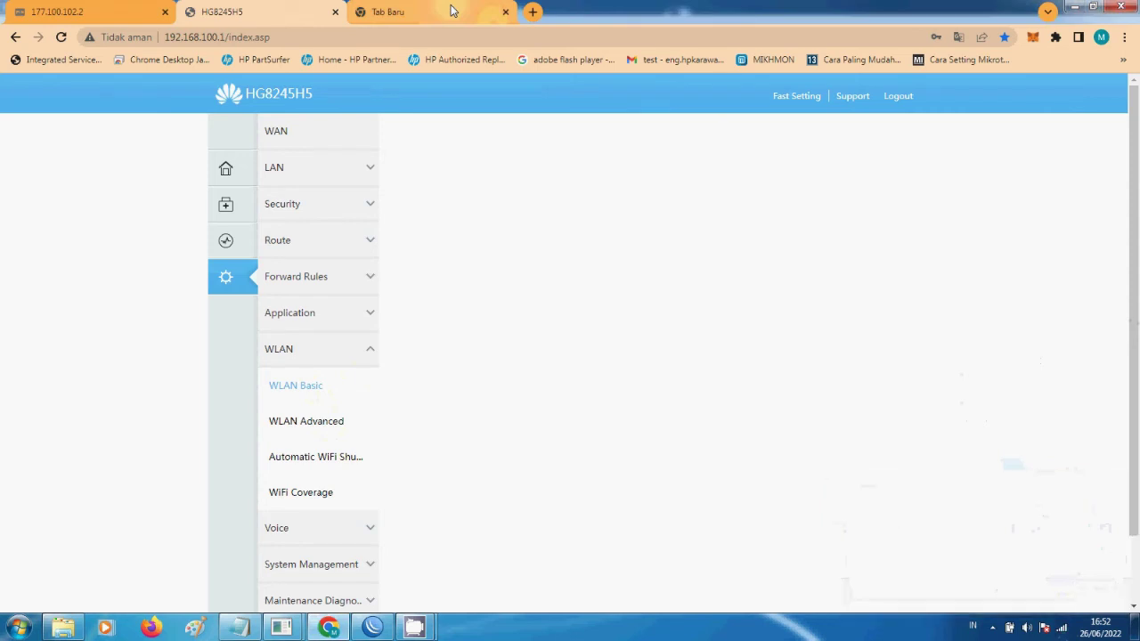
pyautogui.click(391, 12)
# - Load the wifiku.com/login hotspot page in a new Chrome tab and focus the Username field
pyautogui.click(411, 38)
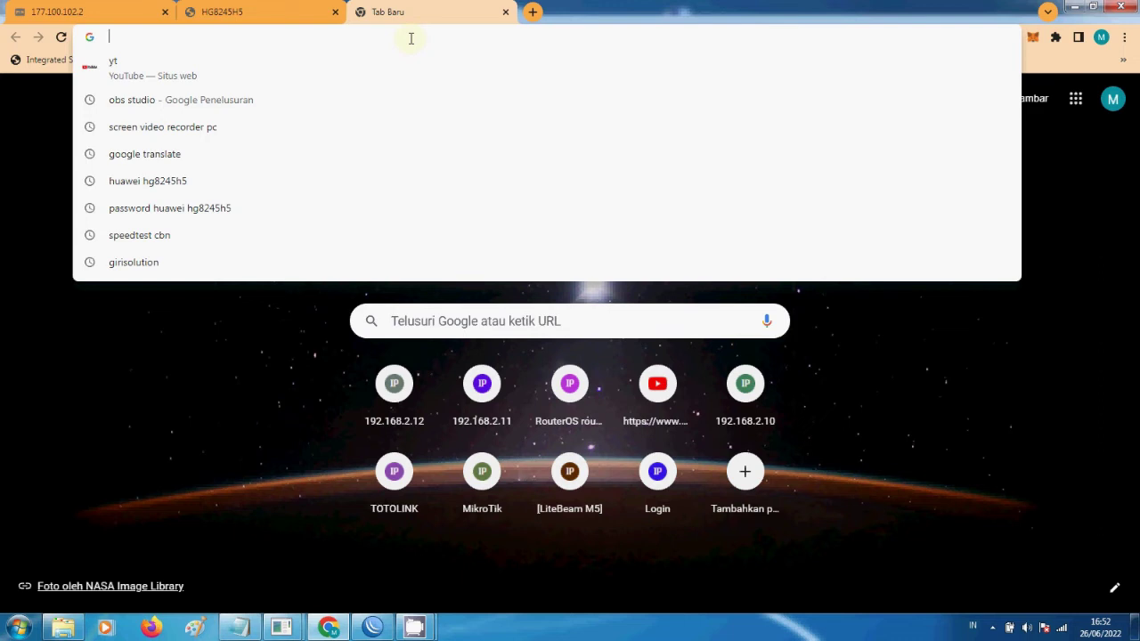
pyautogui.click(1074, 623)
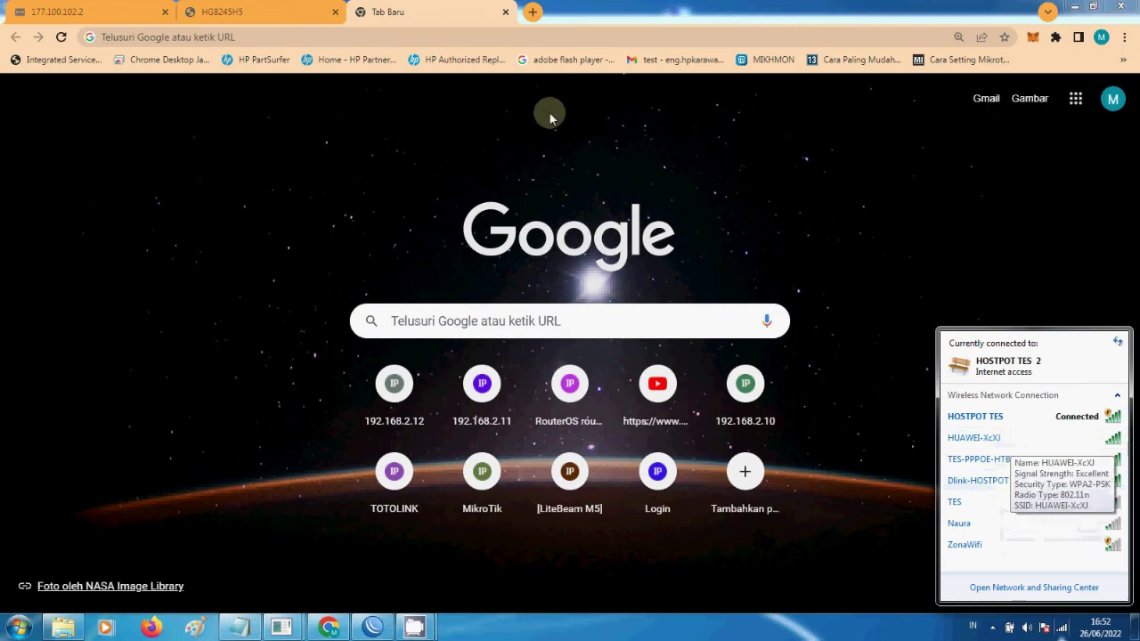
pyautogui.click(213, 37)
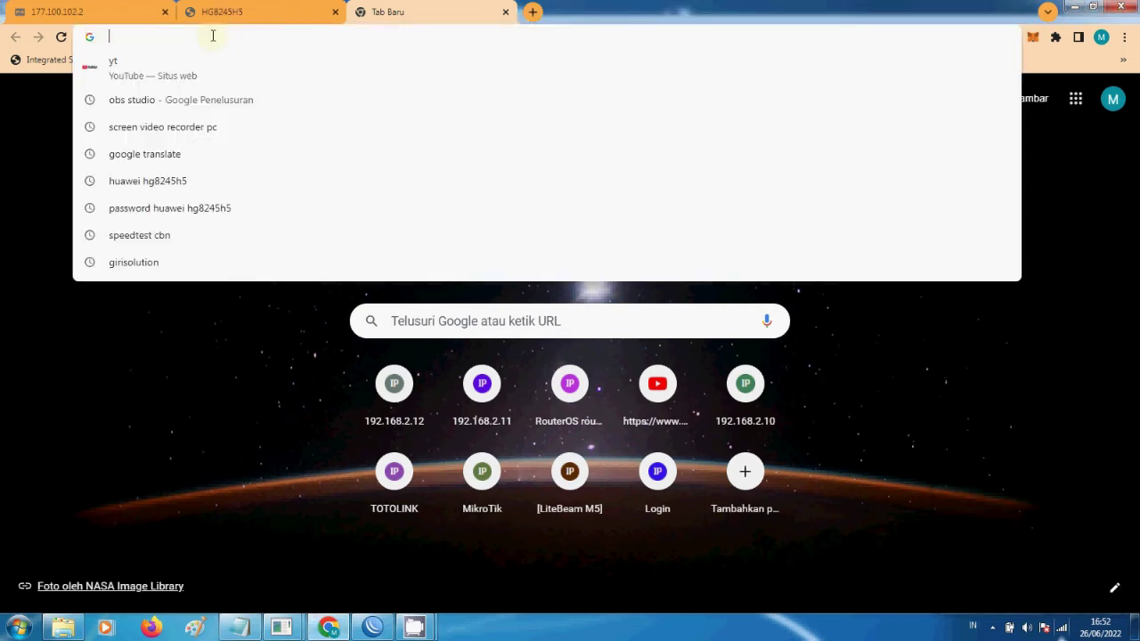
pyautogui.write('wifi')
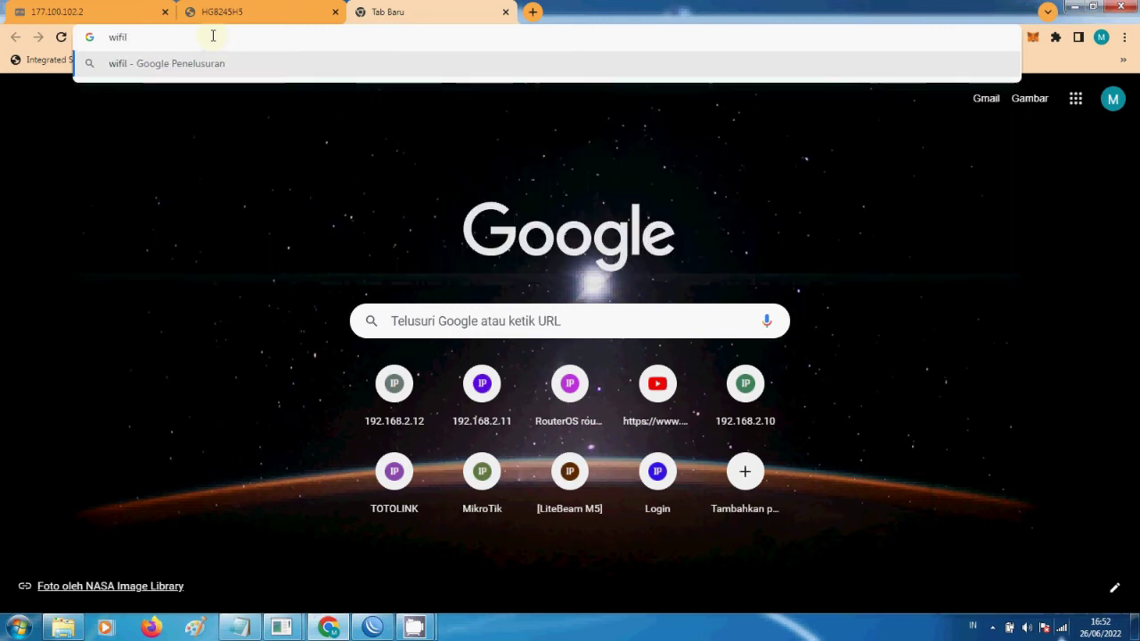
pyautogui.write('ku')
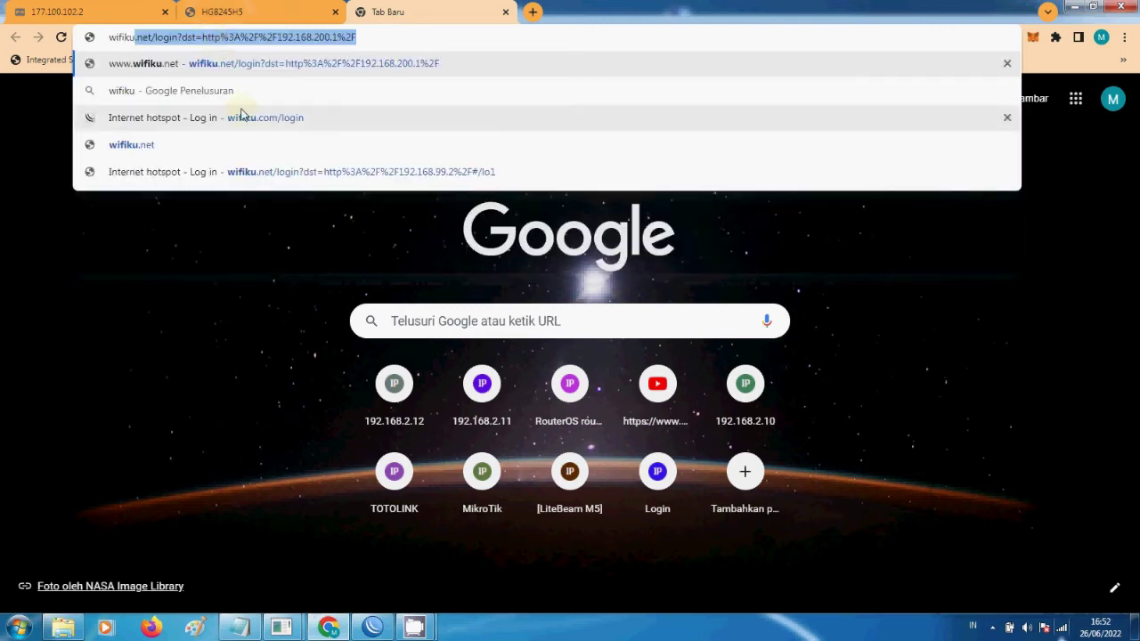
pyautogui.click(241, 116)
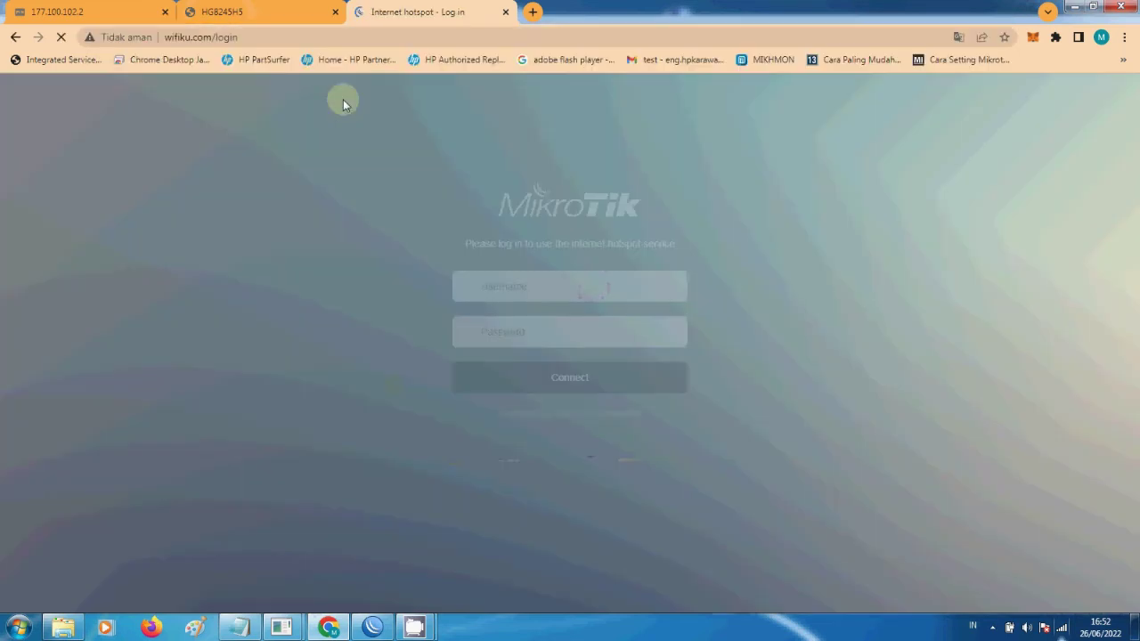
pyautogui.click(515, 281)
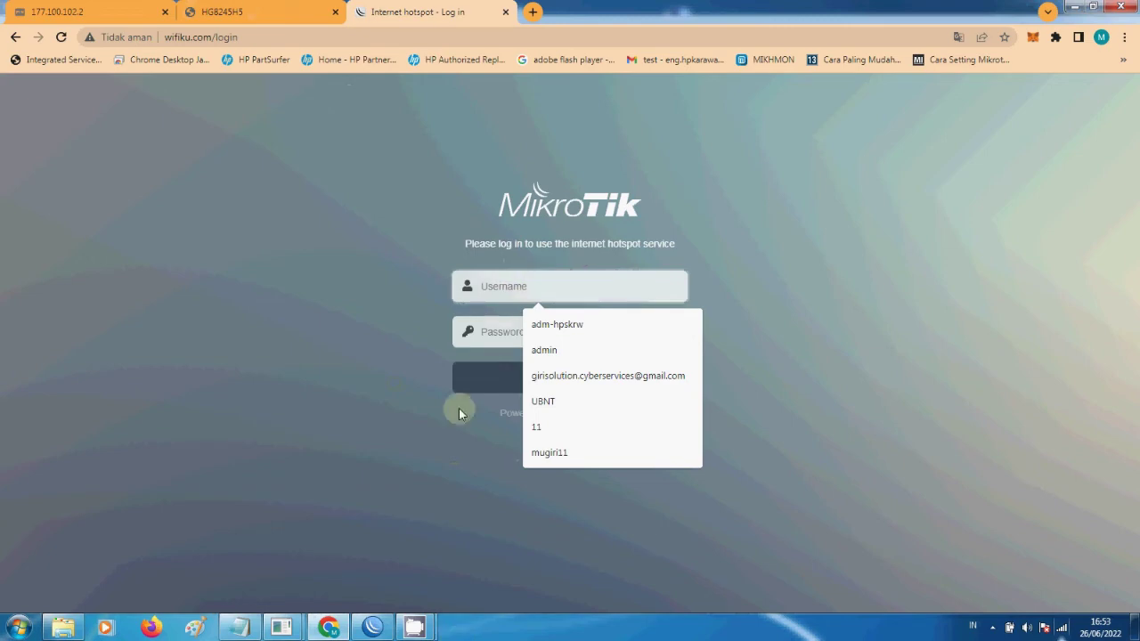
pyautogui.click(387, 629)
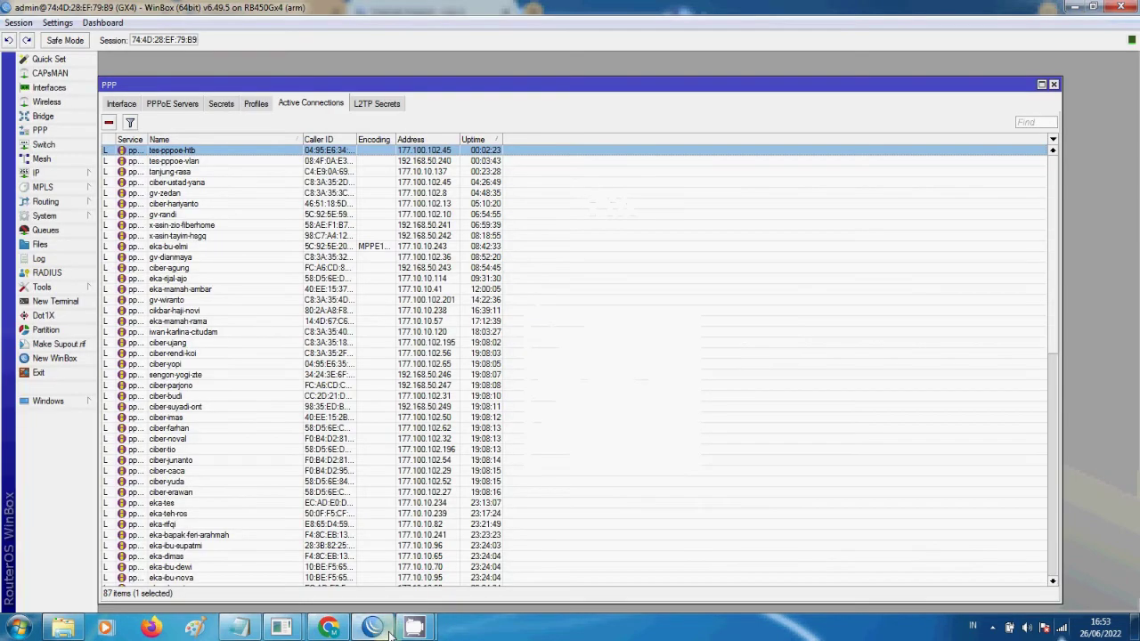
# - In IP > Hotspot, review the tes123 user, the tes-VLAN profile, and the two active sessions
pyautogui.click(40, 173)
pyautogui.click(118, 302)
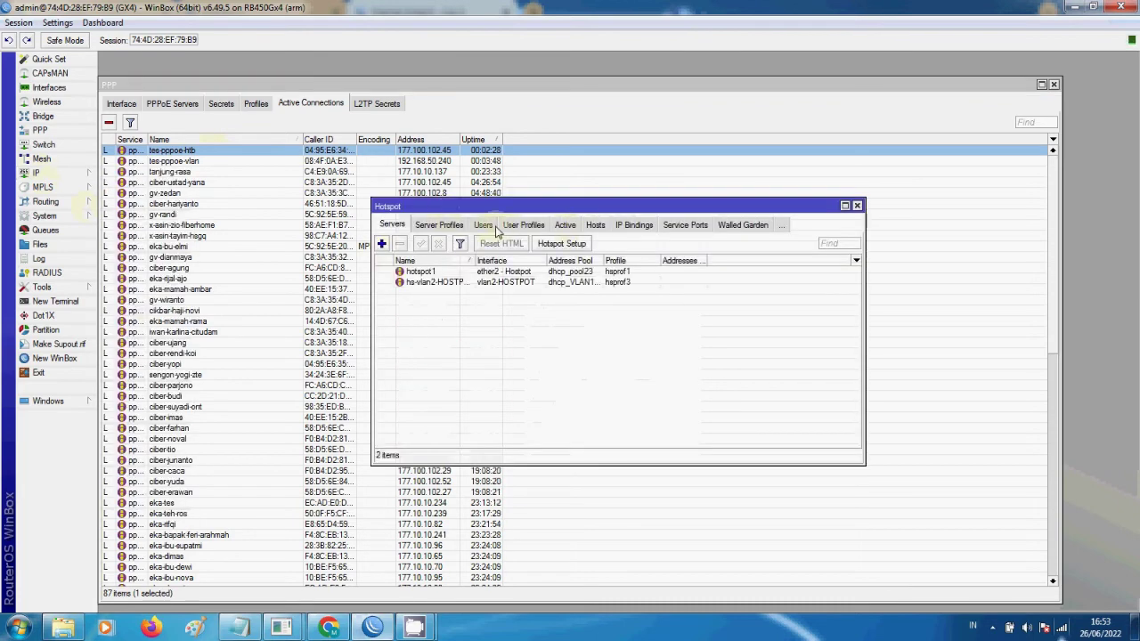
pyautogui.click(488, 230)
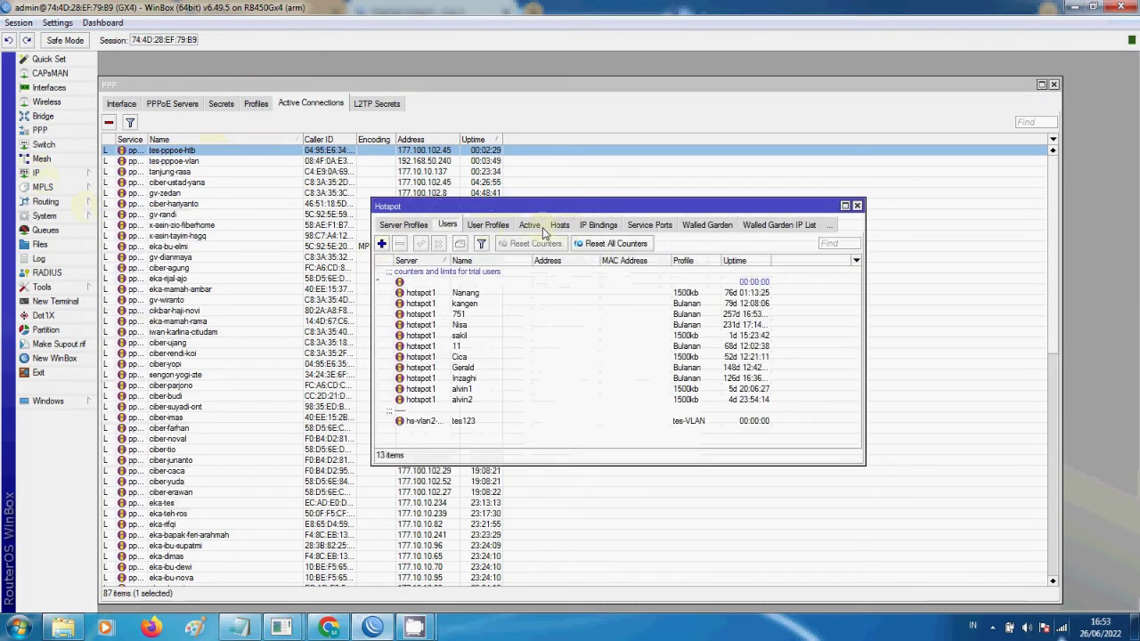
pyautogui.click(472, 423)
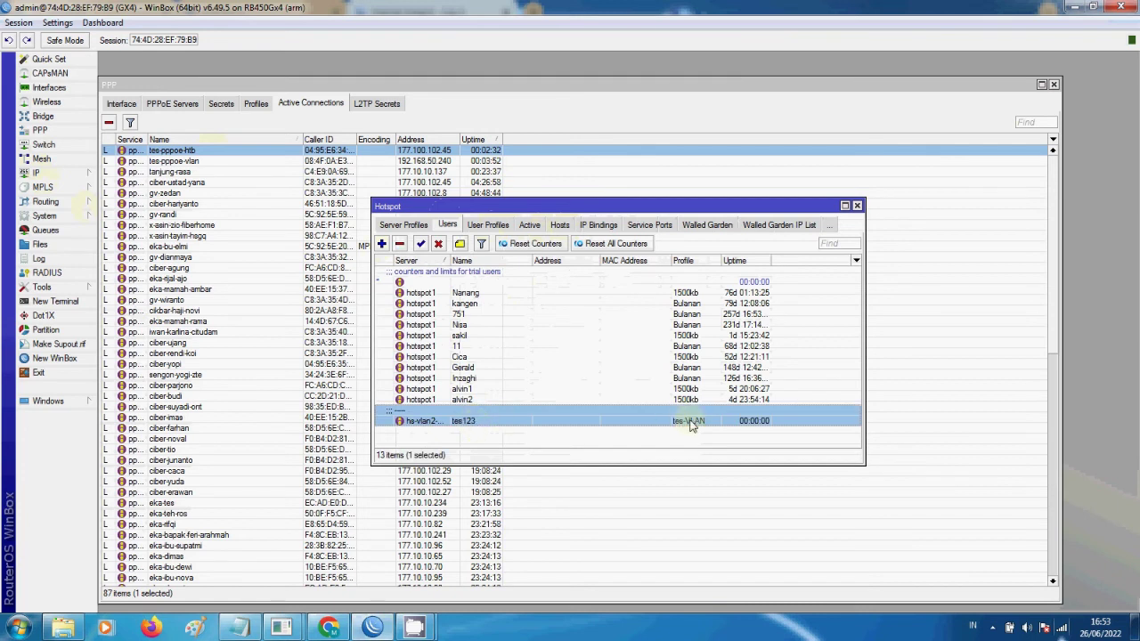
pyautogui.click(526, 226)
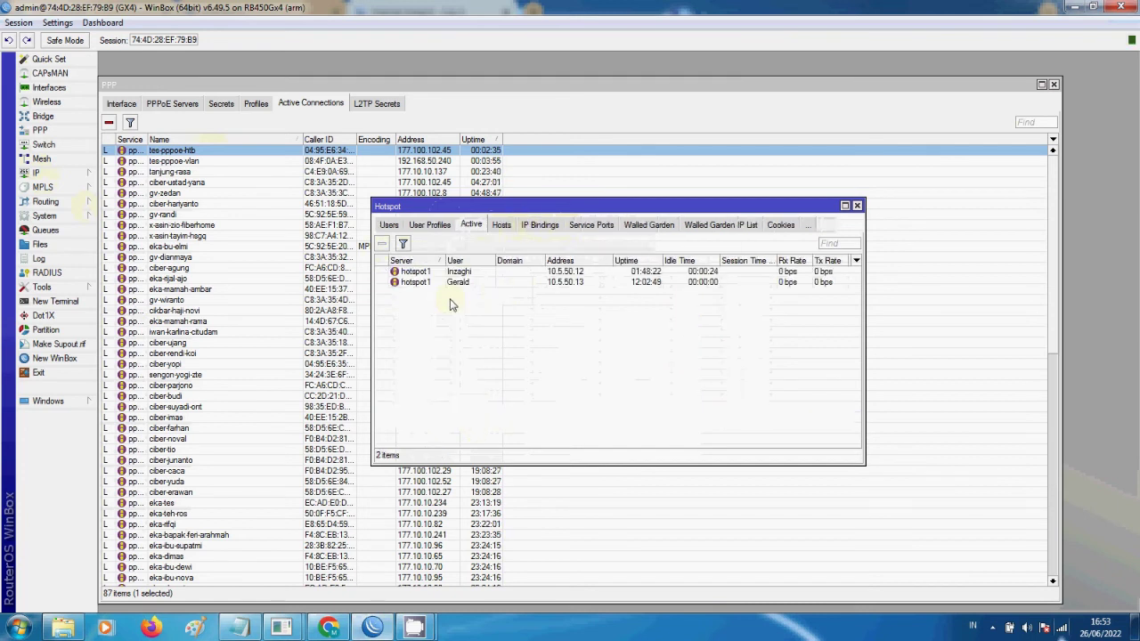
pyautogui.click(439, 227)
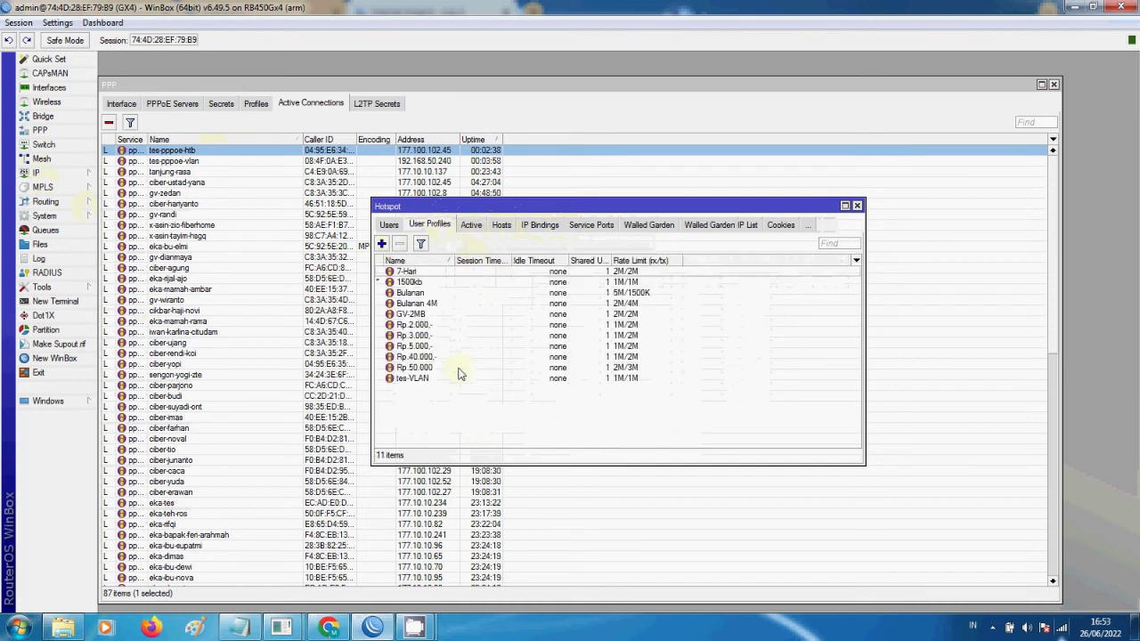
pyautogui.click(423, 379)
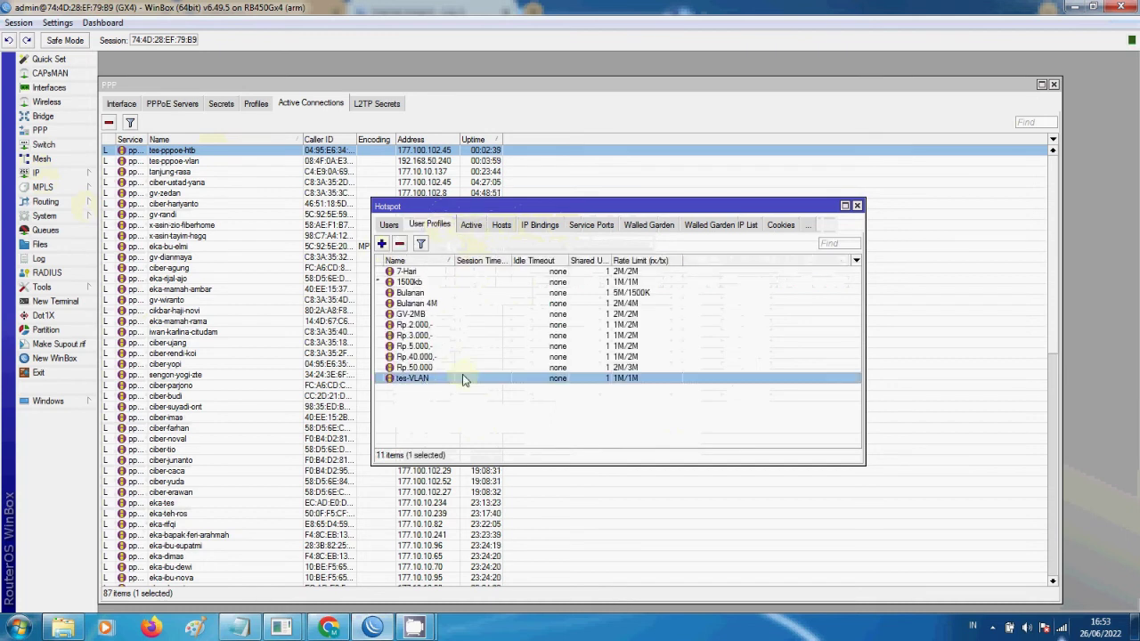
pyautogui.click(476, 228)
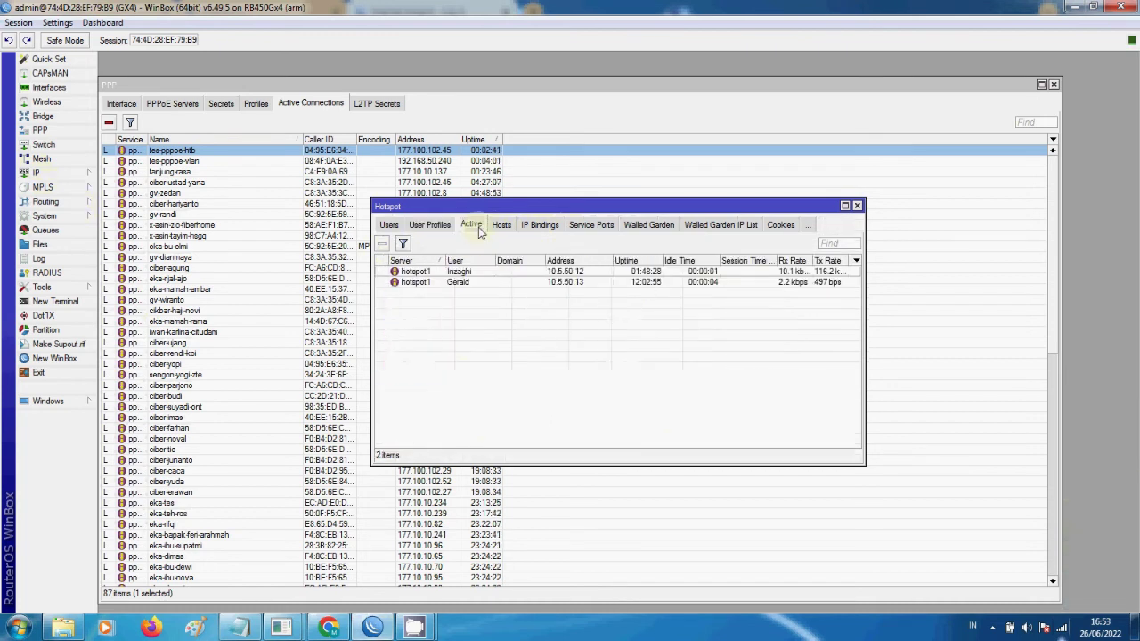
pyautogui.click(430, 226)
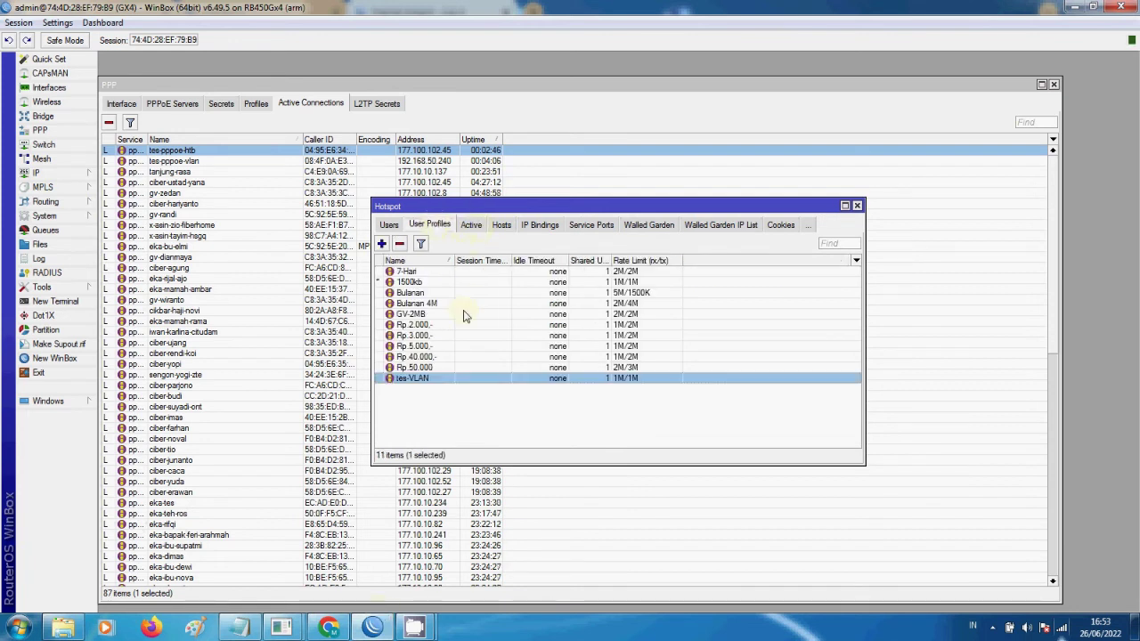
pyautogui.click(472, 228)
# - Begin the hotspot username, then inspect the tes-VLAN profile and test user settings in WinBox
pyautogui.click(329, 628)
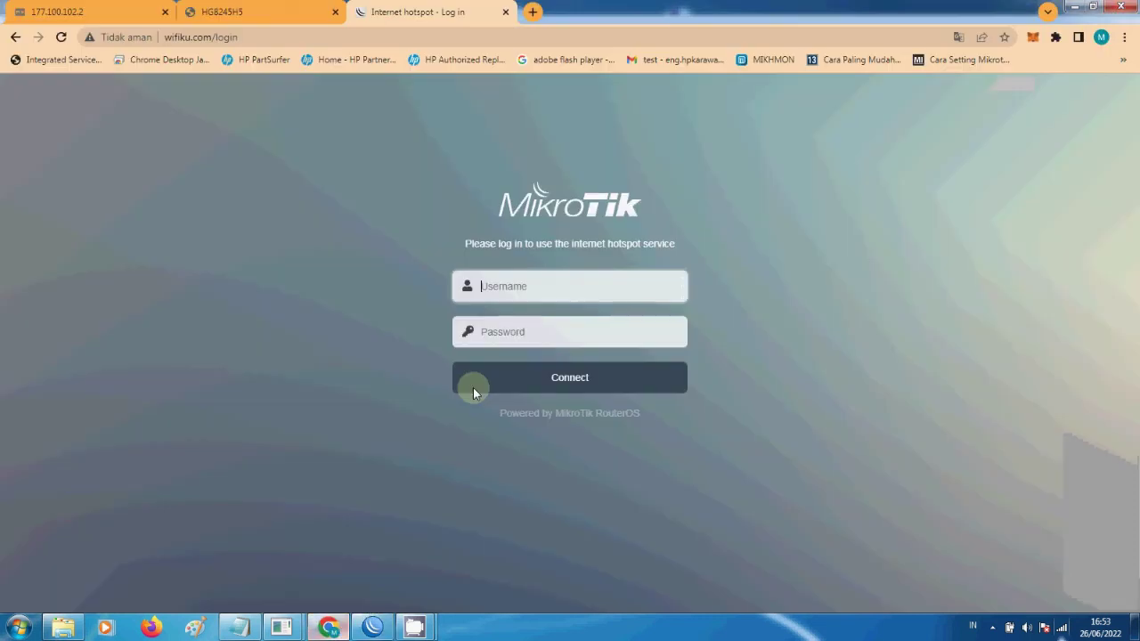
pyautogui.write('tes')
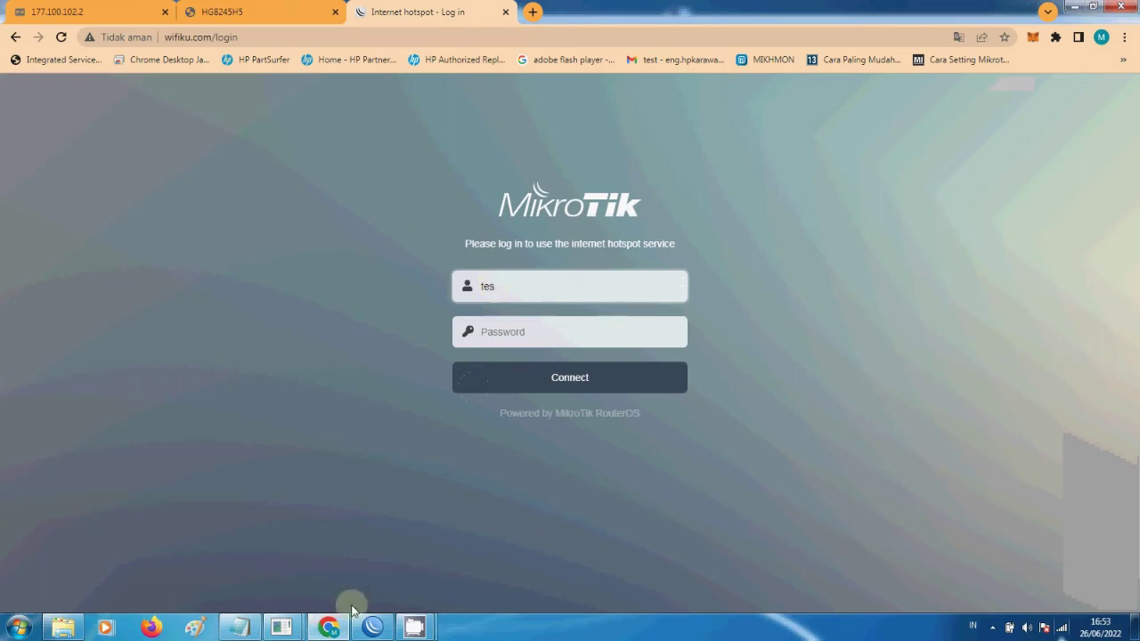
pyautogui.click(372, 628)
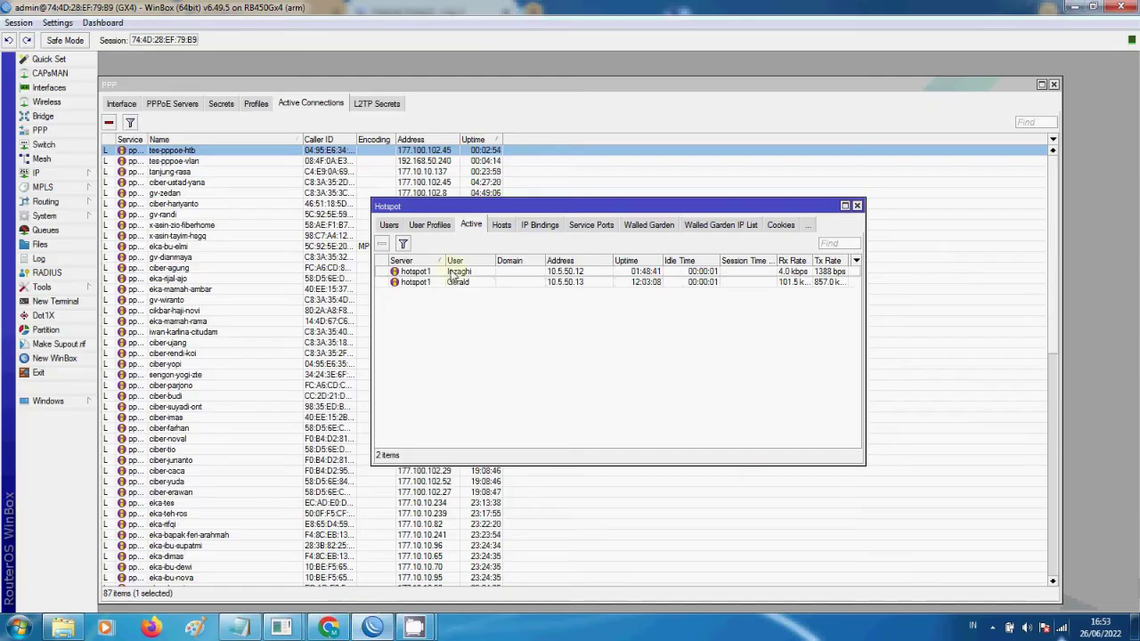
pyautogui.click(430, 224)
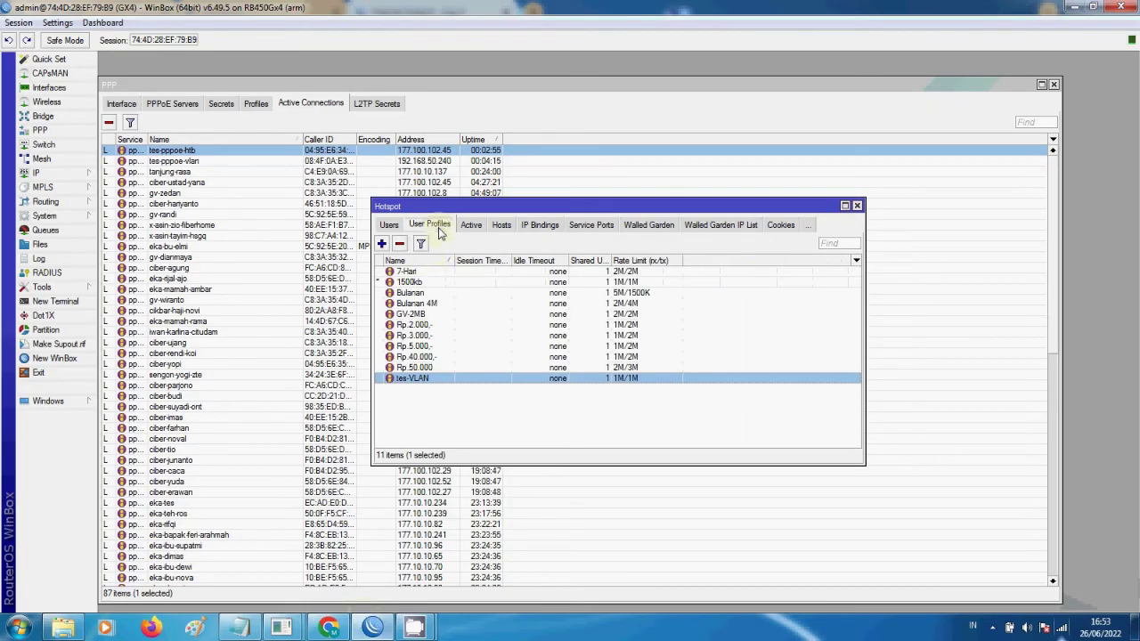
pyautogui.doubleClick(424, 379)
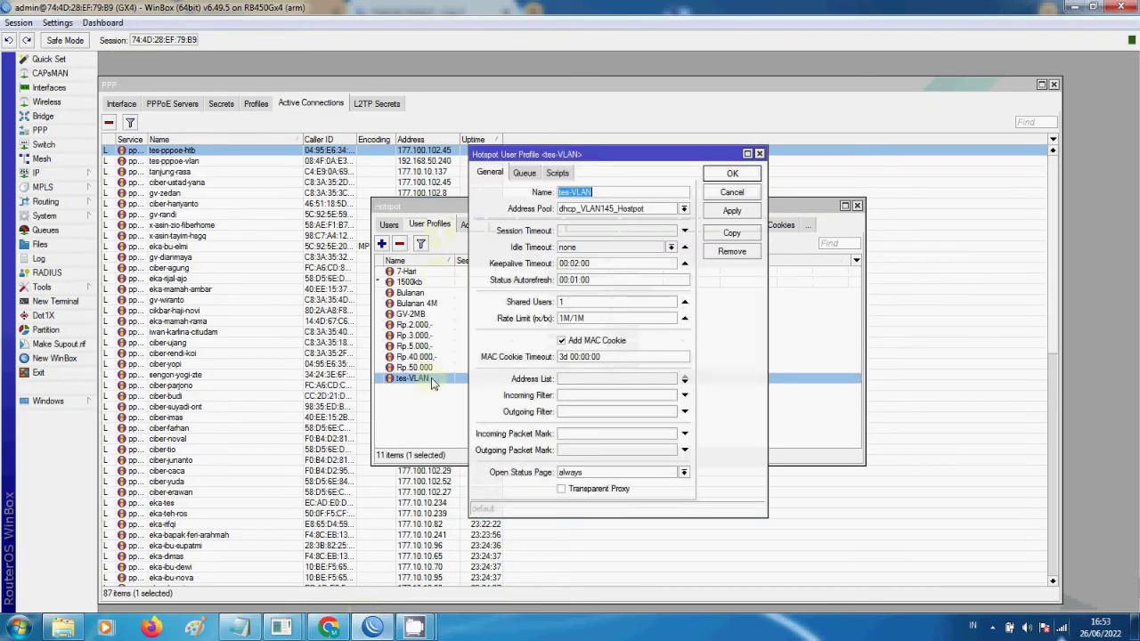
pyautogui.click(731, 174)
pyautogui.click(447, 225)
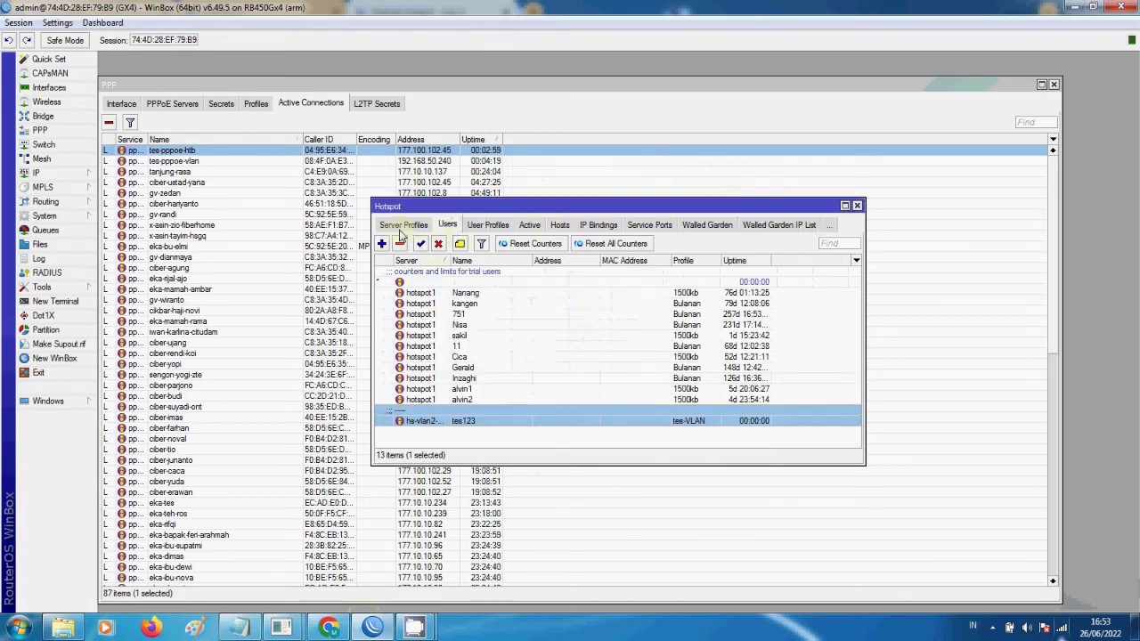
pyautogui.doubleClick(445, 420)
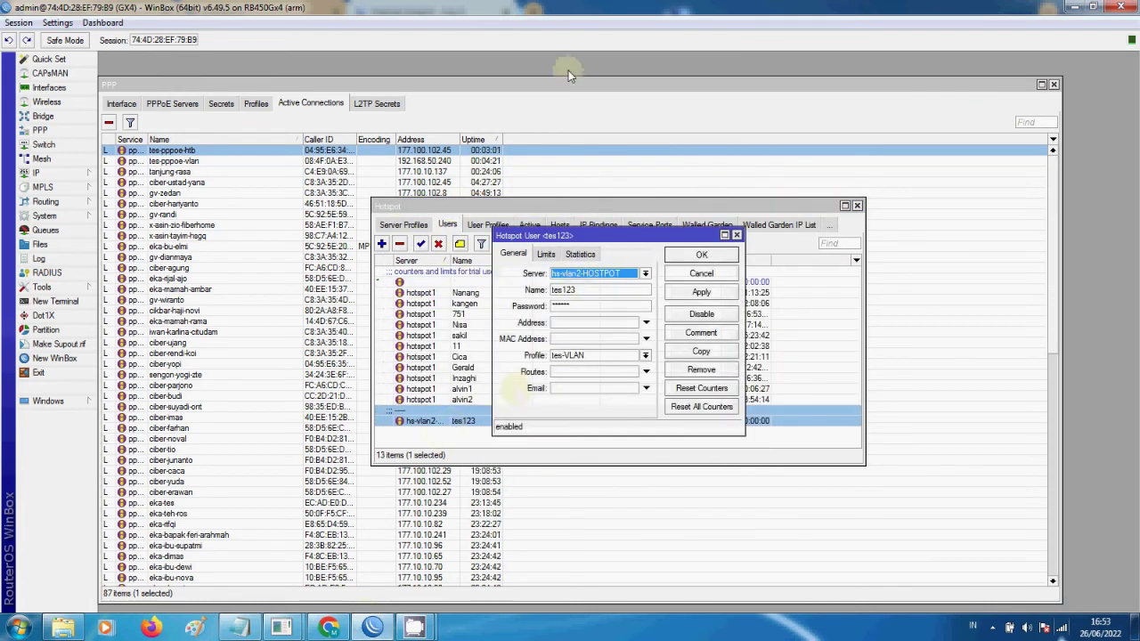
# - Finish entering username tes123 and the password, and submit the hotspot login
pyautogui.click(329, 627)
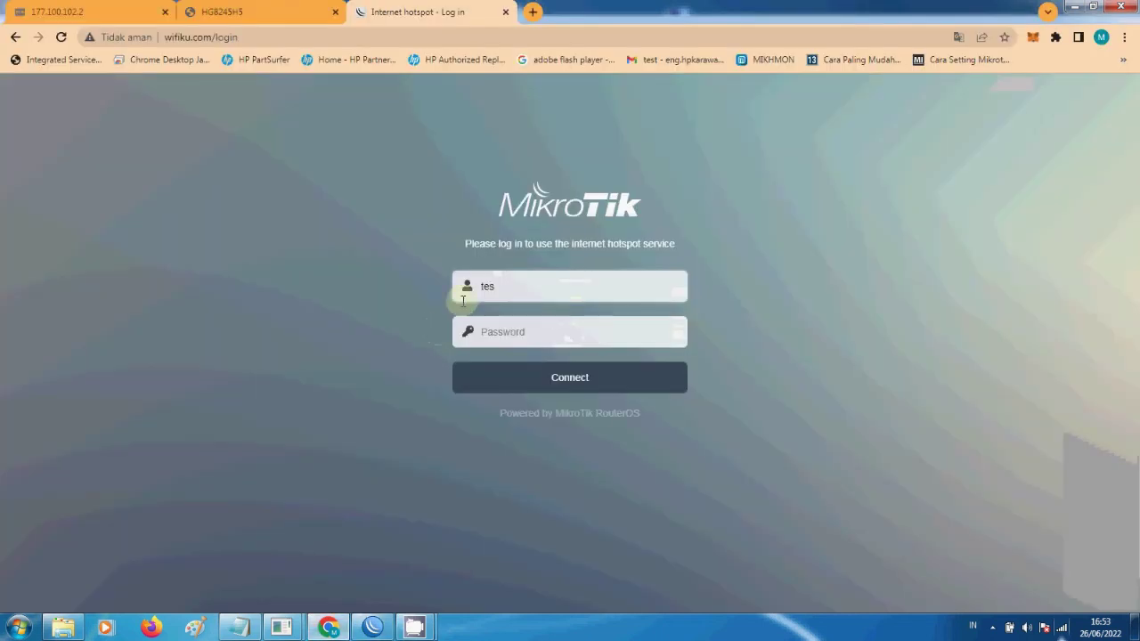
pyautogui.write('123')
pyautogui.press('Tab')
pyautogui.write('tes123')
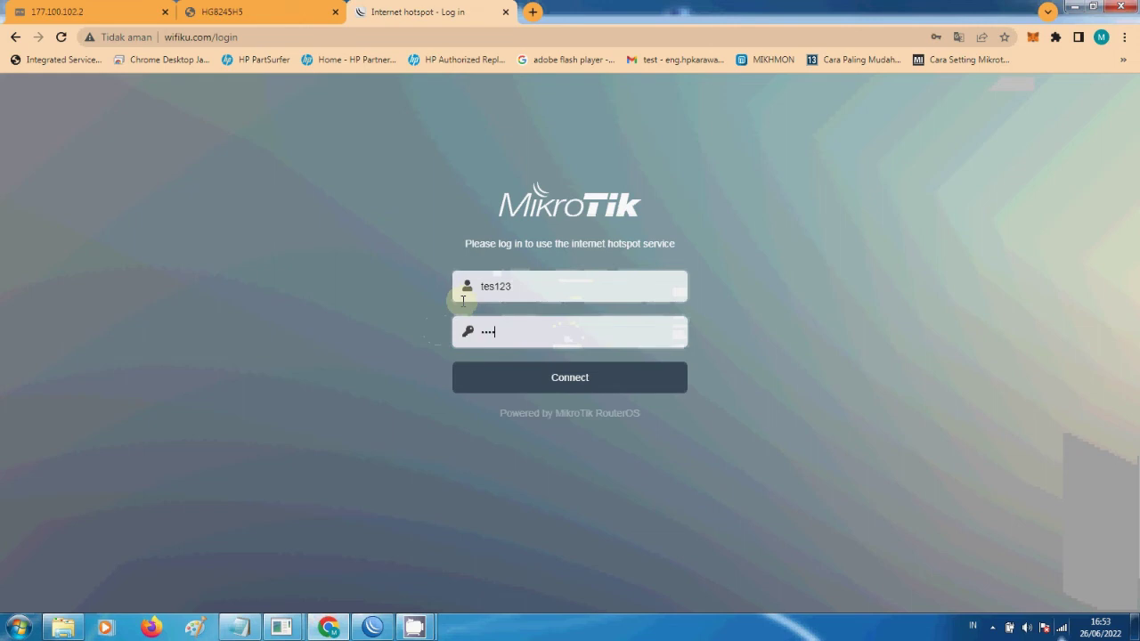
pyautogui.click(568, 385)
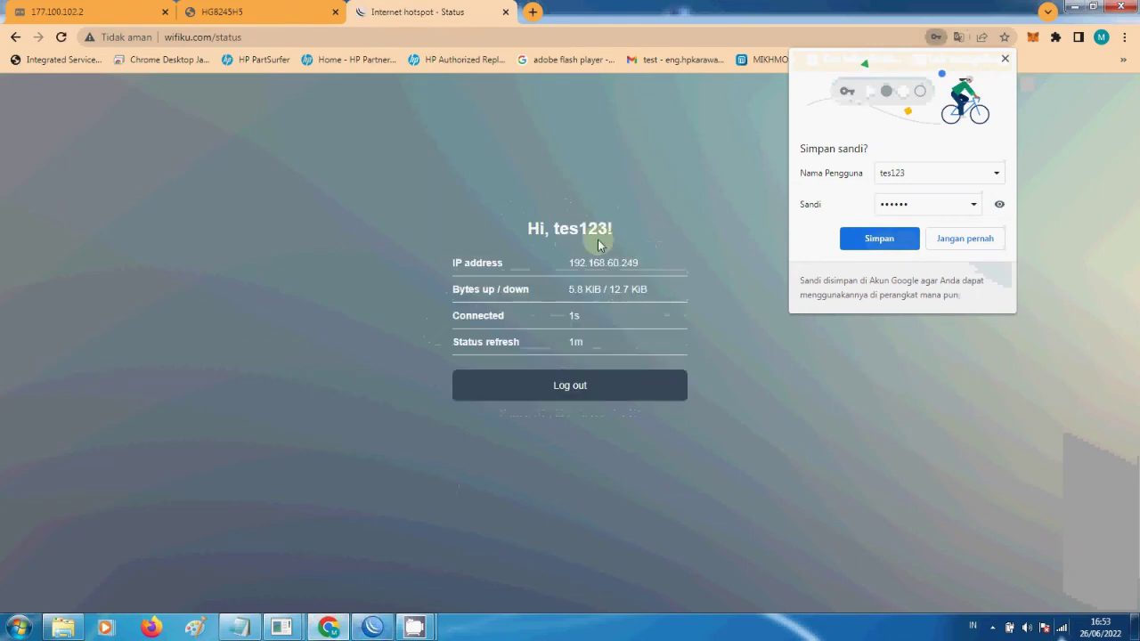
# - Confirm the test user's active hotspot session from 192.168.60.249, then close the Hotspot window
pyautogui.click(372, 626)
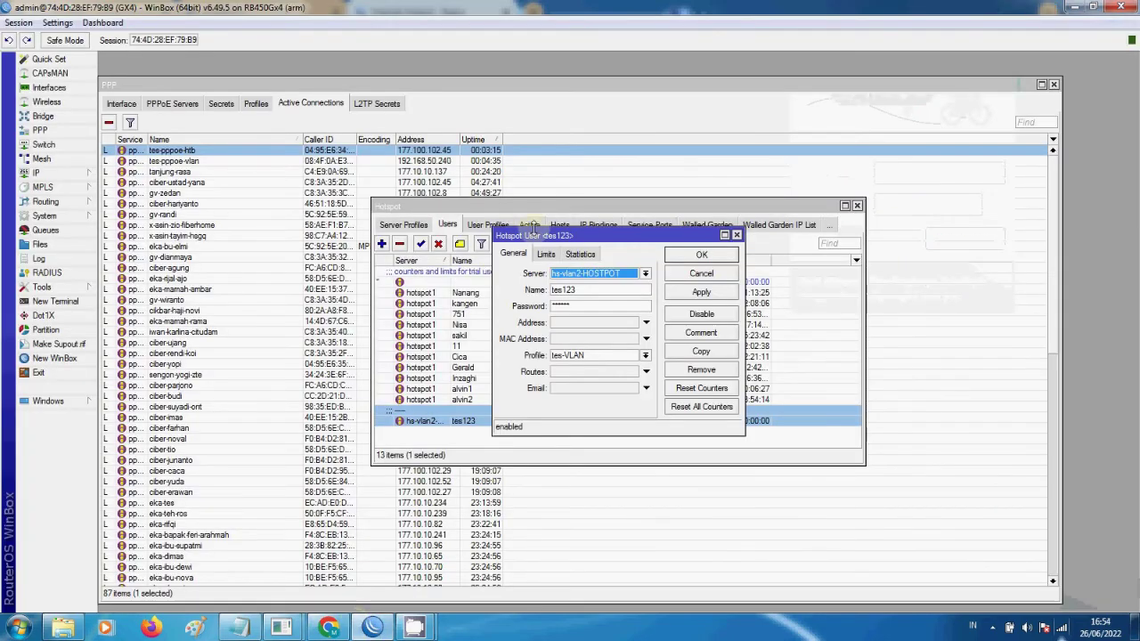
pyautogui.click(700, 273)
pyautogui.click(529, 225)
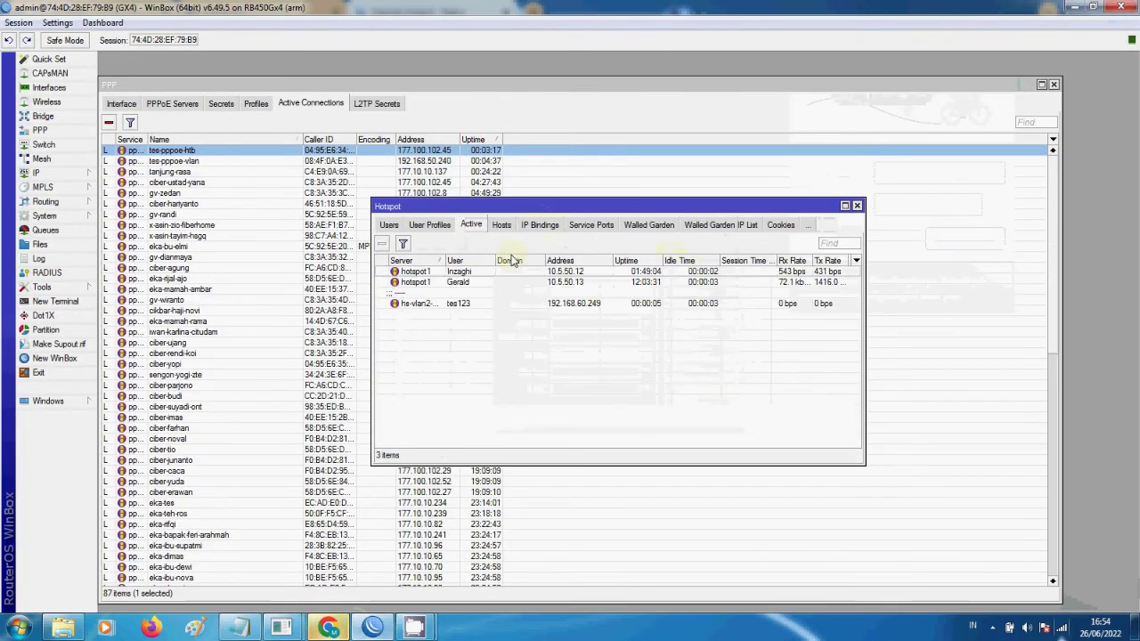
pyautogui.click(478, 304)
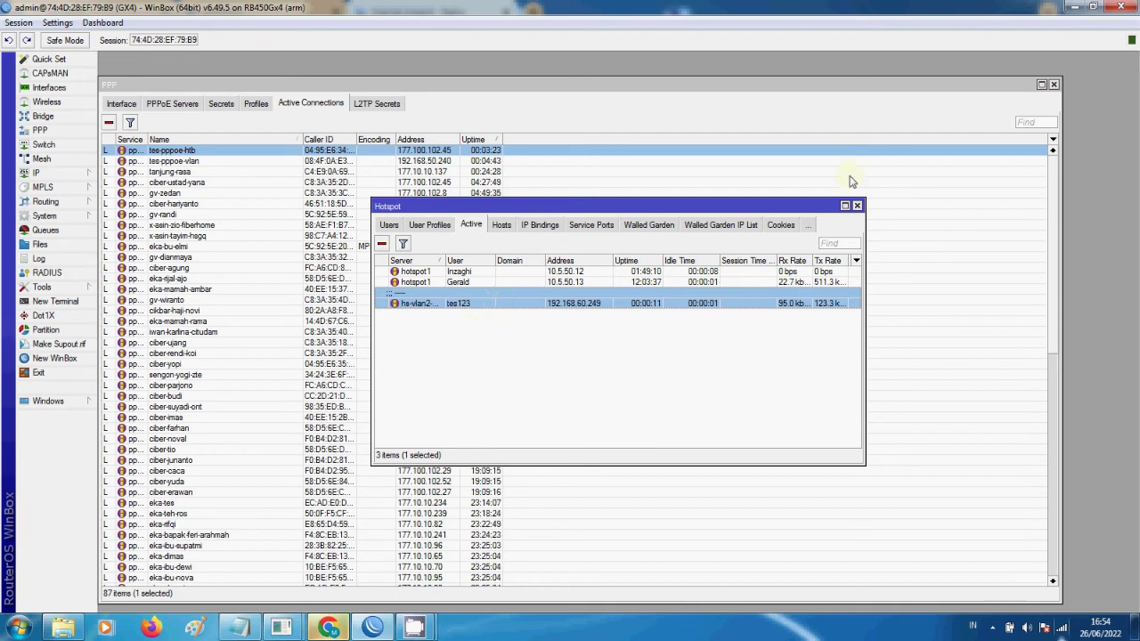
pyautogui.click(856, 206)
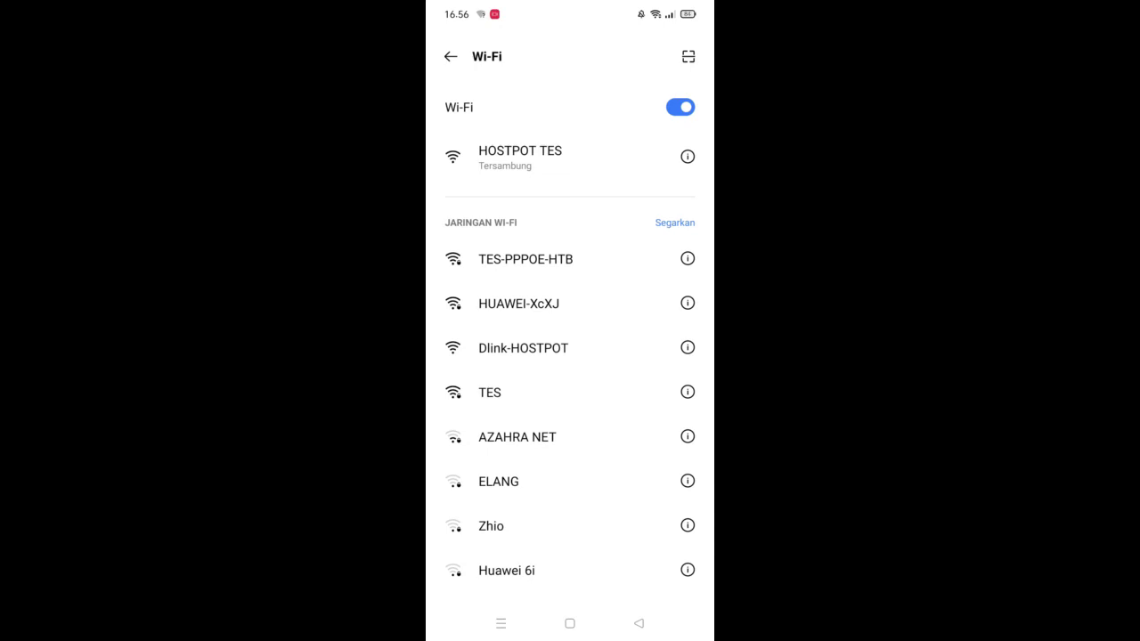
# - On the wifiku.com hotspot login page, select the Username and Password fields with the keyboard ready
pyautogui.scroll(2, 545, 345)
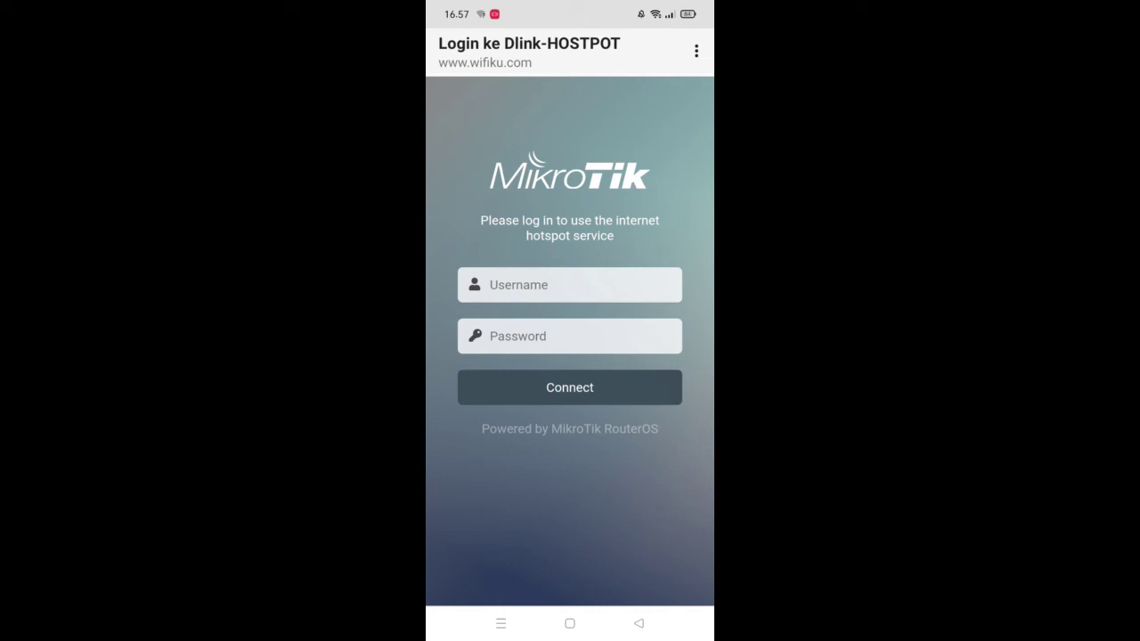
pyautogui.click(531, 284)
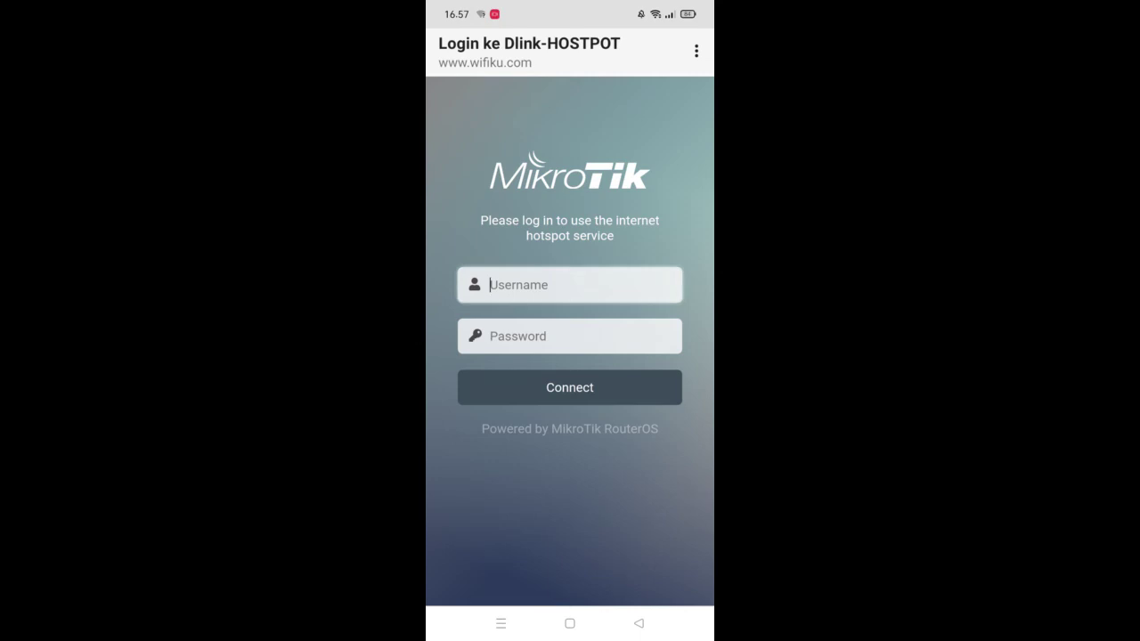
pyautogui.click(546, 336)
pyautogui.click(448, 580)
pyautogui.click(448, 581)
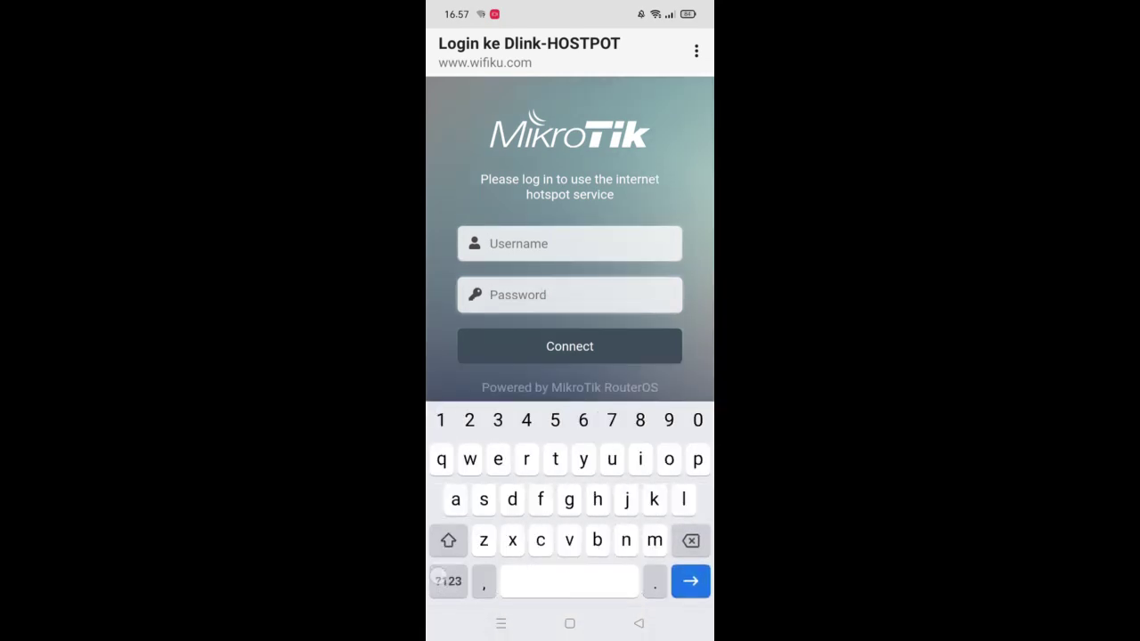